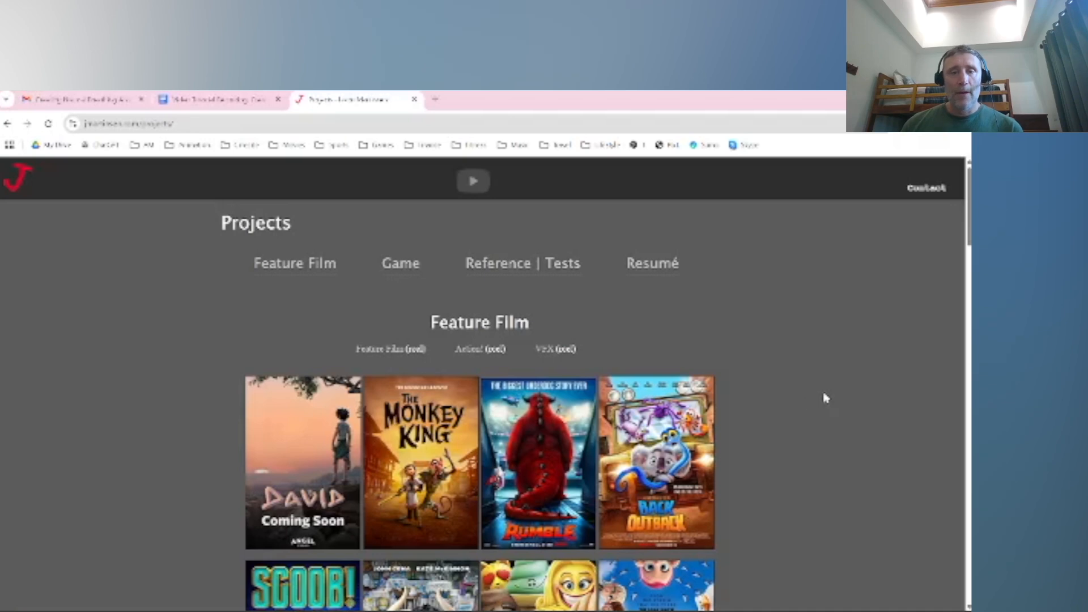
Browse the Feature Film posters on the portfolio website's Projects page.
scroll(821, 395, down, 1)
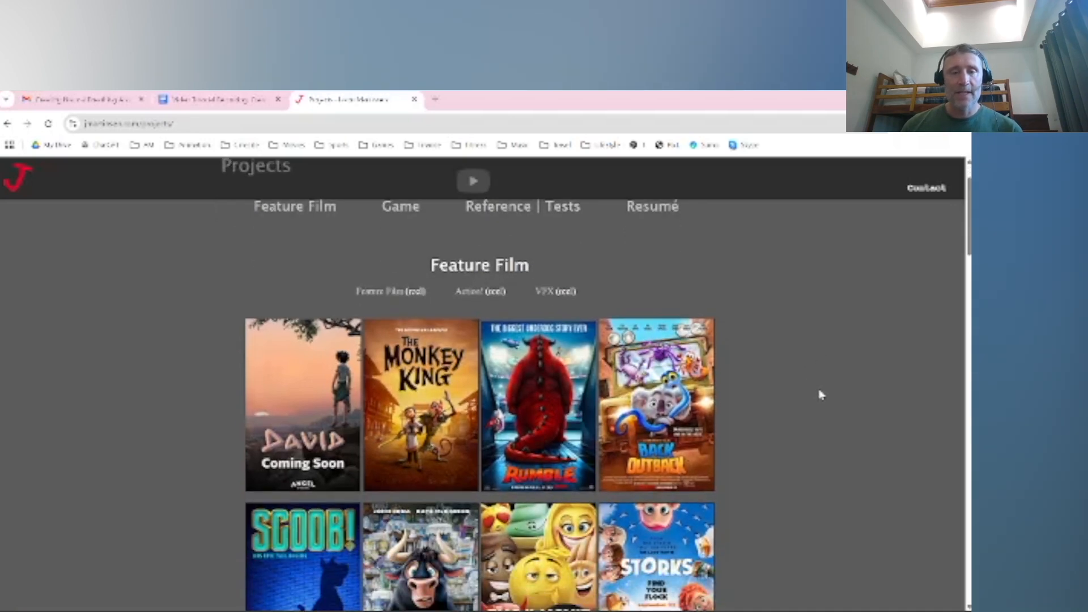
scroll(821, 395, up, 1)
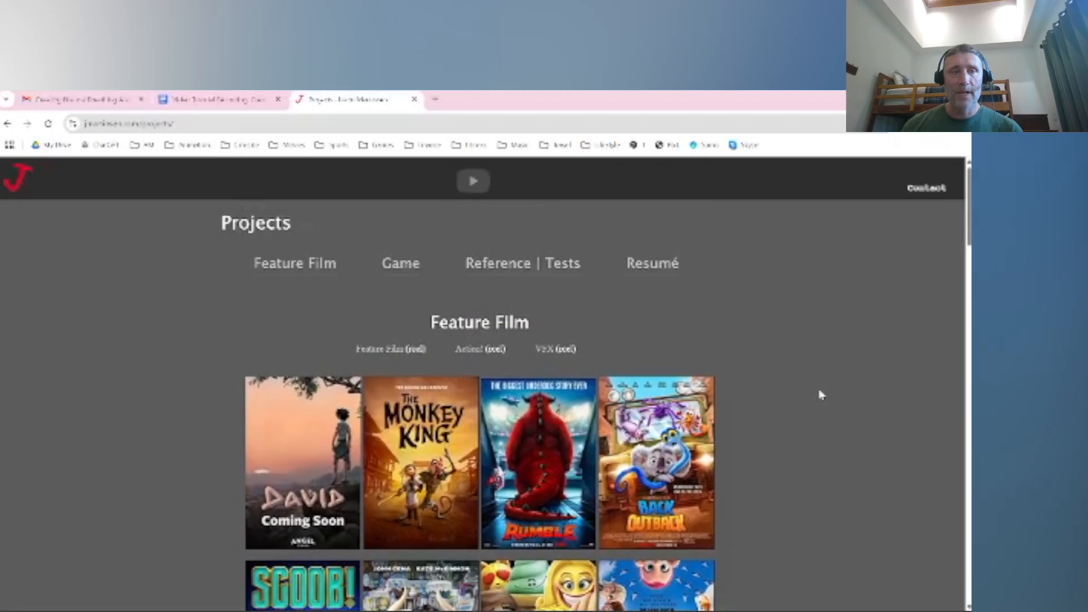
scroll(821, 395, down, 1)
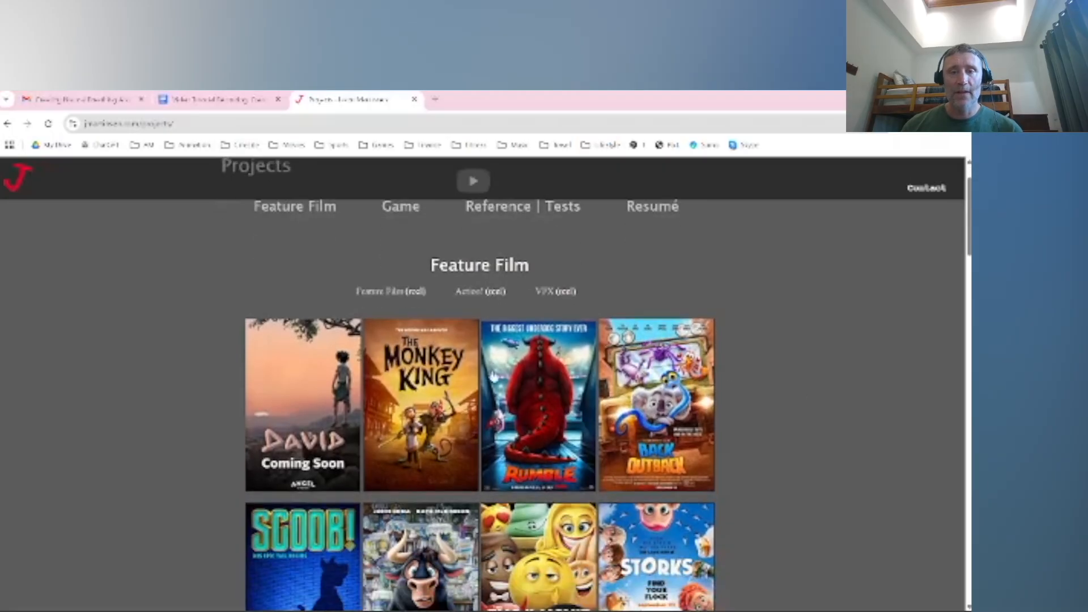
scroll(793, 426, down, 6)
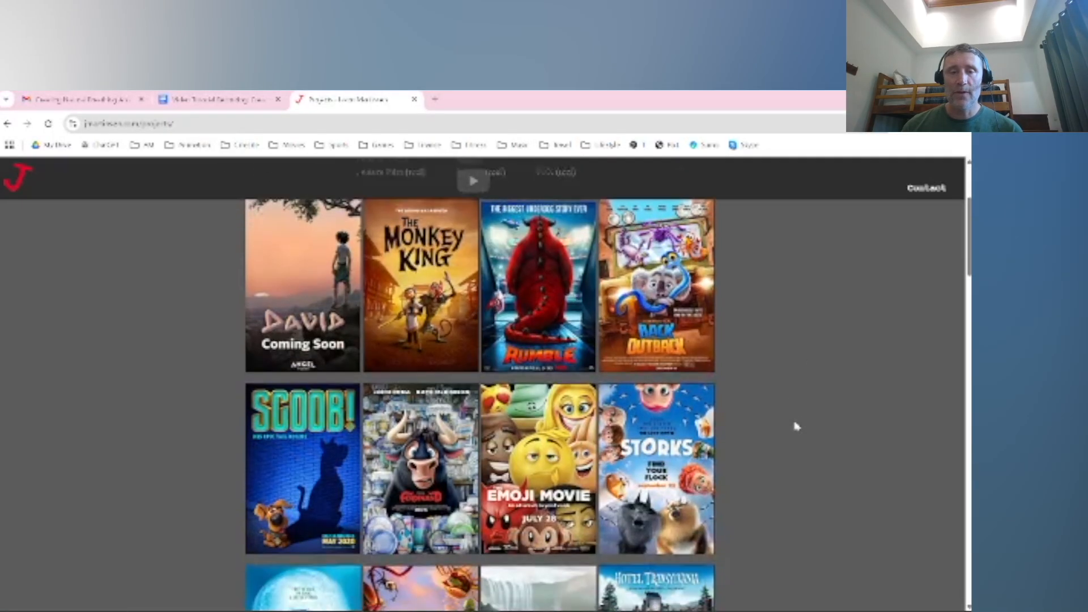
scroll(796, 427, down, 13)
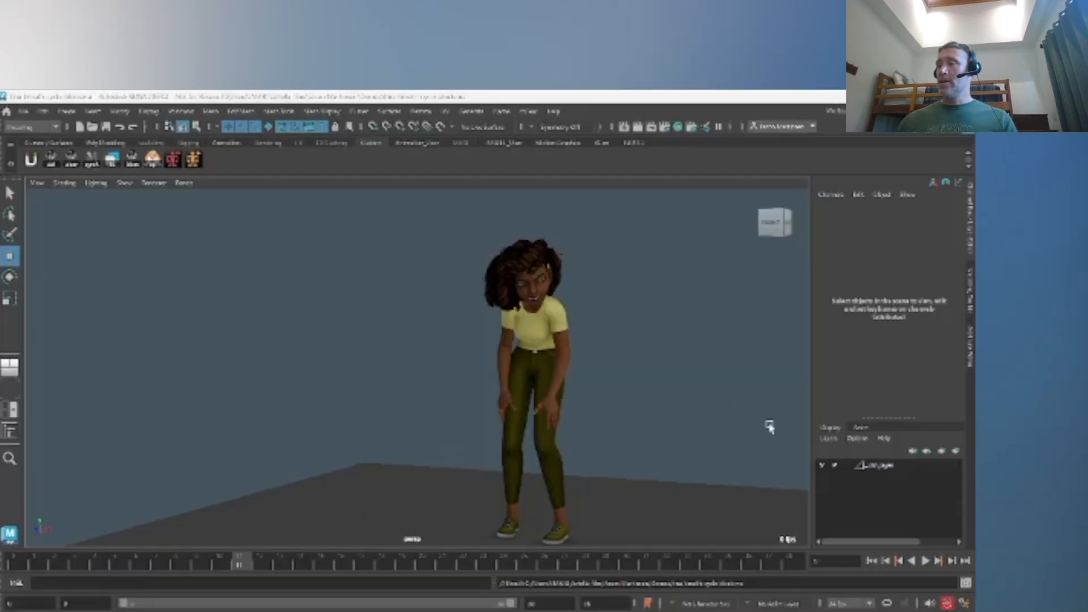
Examine the character's bent-over pose from several angles, from the legs up to the face.
alt+drag(639, 390, 505, 376)
alt+right_drag(505, 376, 584, 387)
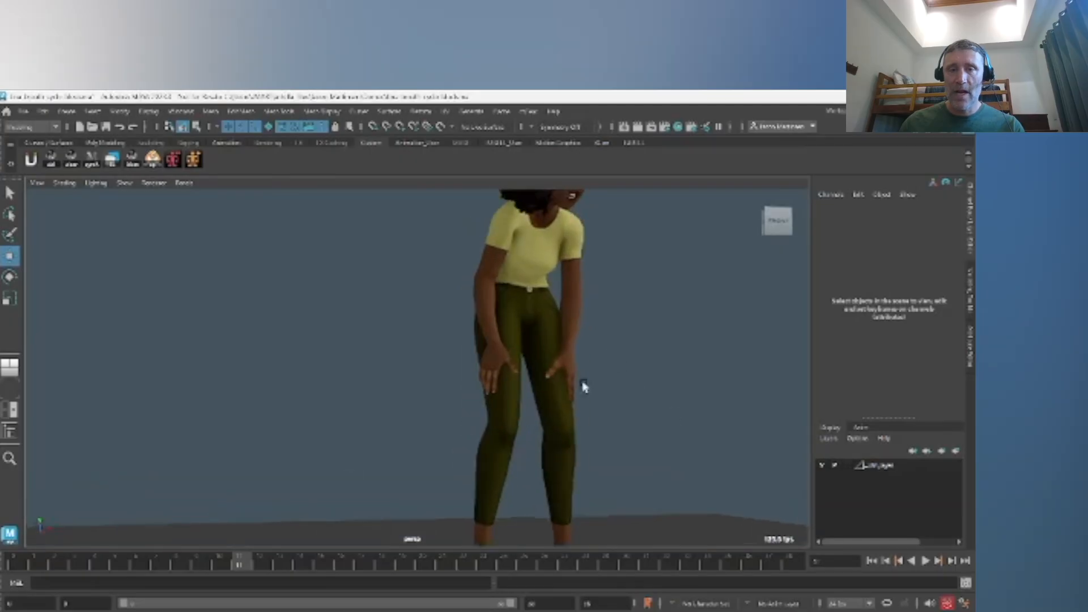
alt+drag(585, 387, 463, 387)
alt+right_drag(473, 322, 518, 505)
alt+drag(518, 504, 558, 444)
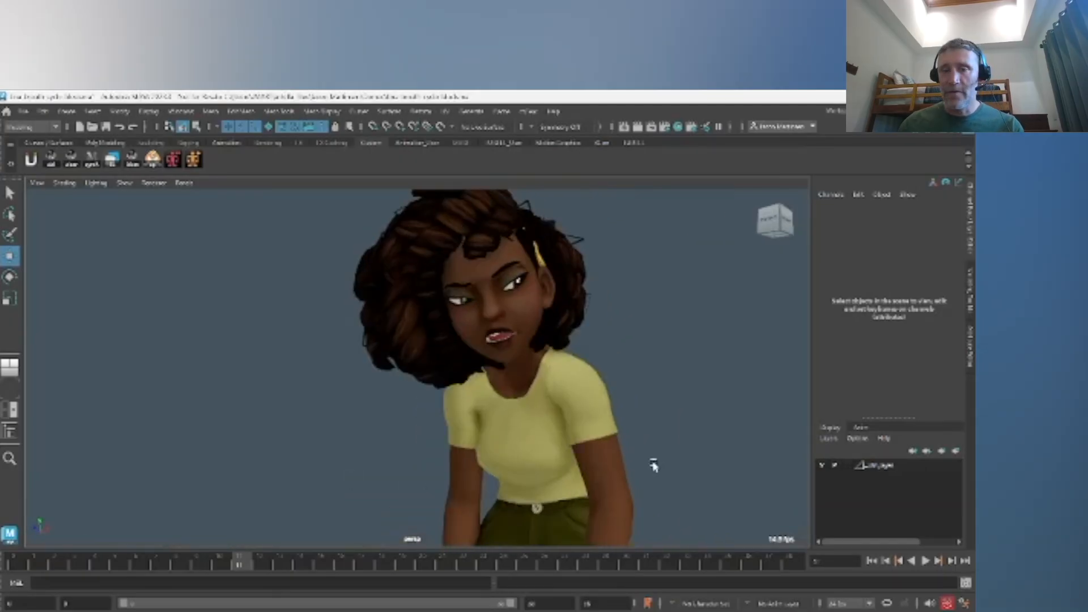
alt+right_drag(653, 465, 438, 494)
alt+middle_drag(438, 494, 482, 338)
alt+drag(482, 339, 532, 401)
Show the rig controls and try rotating the character's chest control.
key(alt+1)
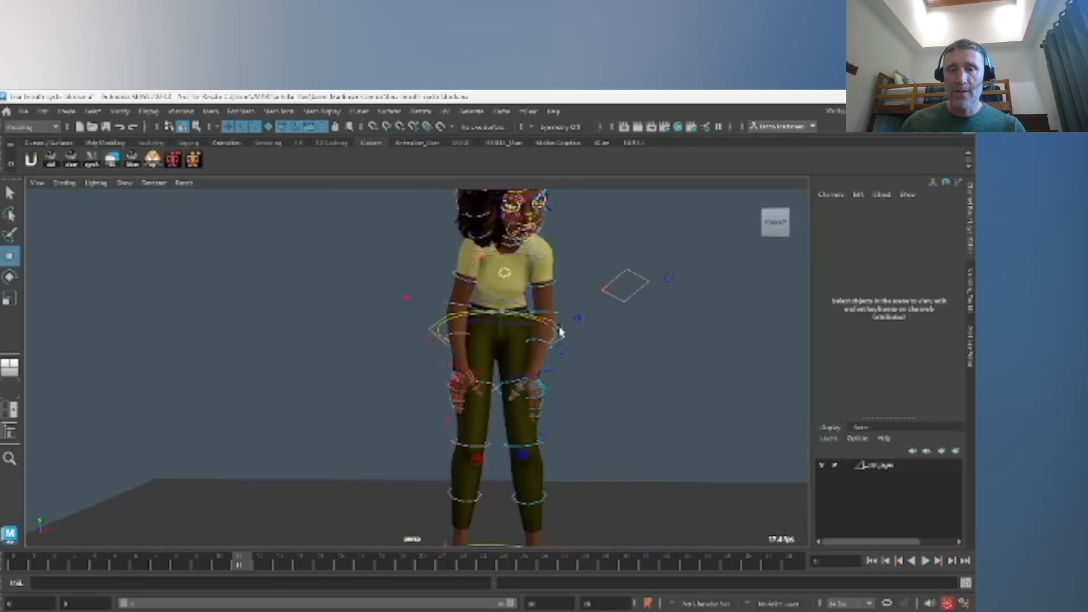
click(479, 289)
key(e)
key(alt+1)
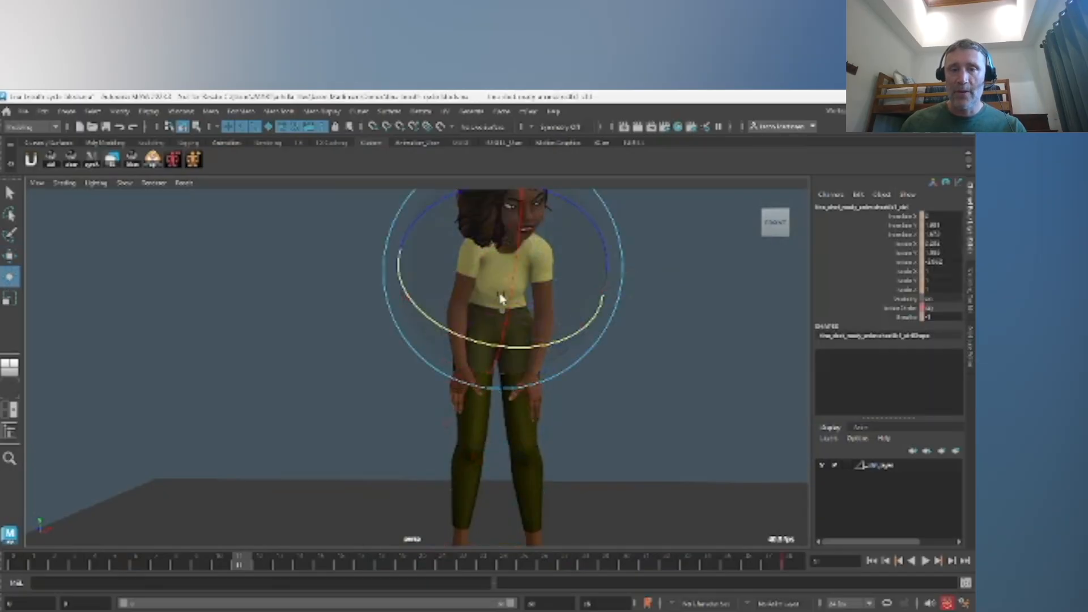
key(w)
key(e)
drag(504, 297, 472, 313)
key(w)
key(alt+1)
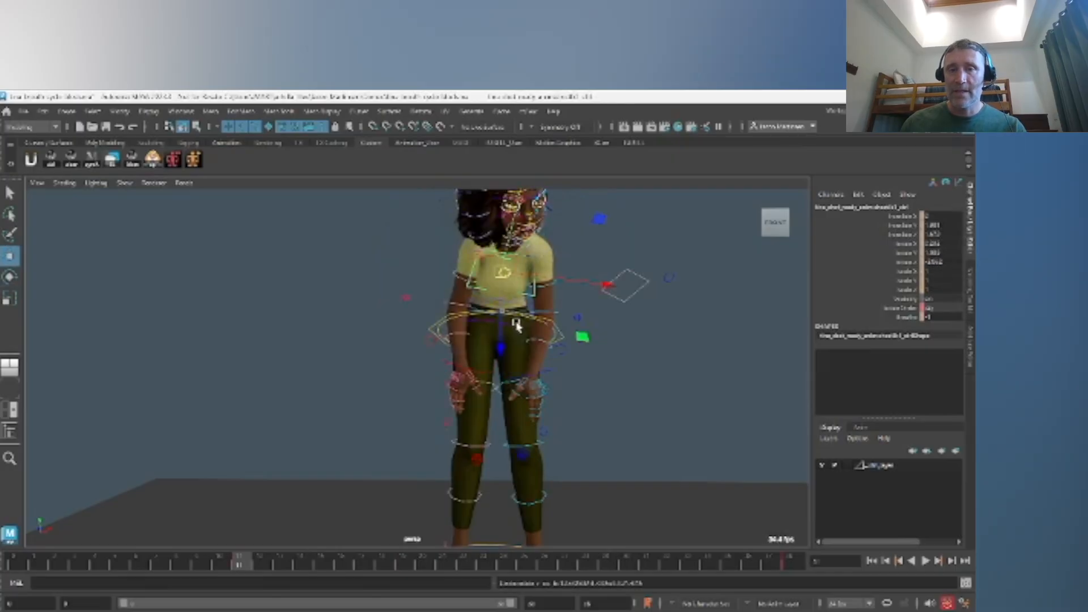
Select the COG control at the hips, test moving it, and hide the rig controls.
click(558, 335)
drag(493, 332, 511, 359)
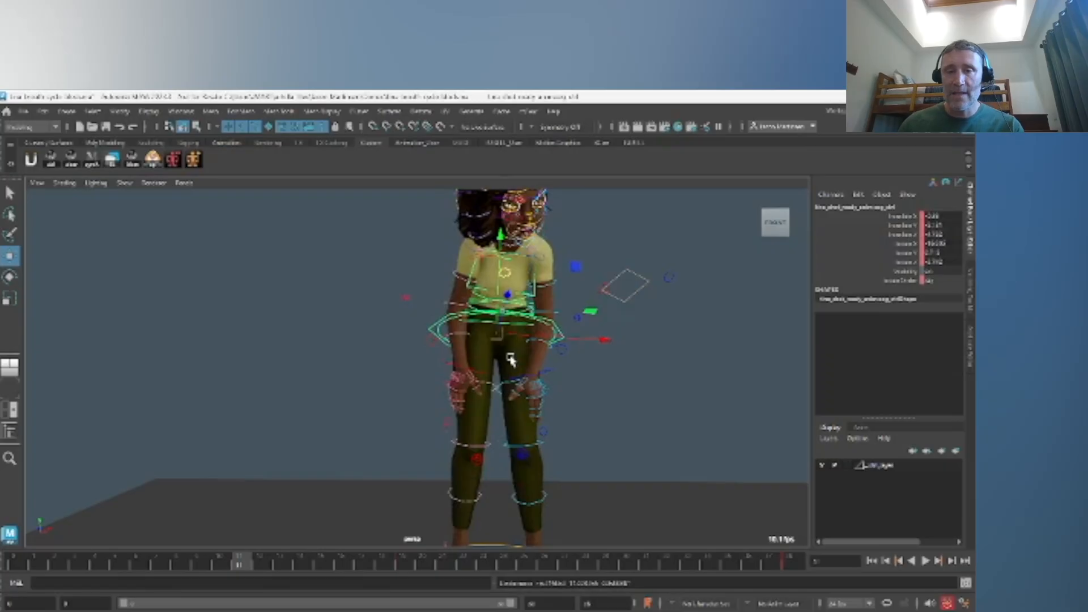
key(alt+F1)
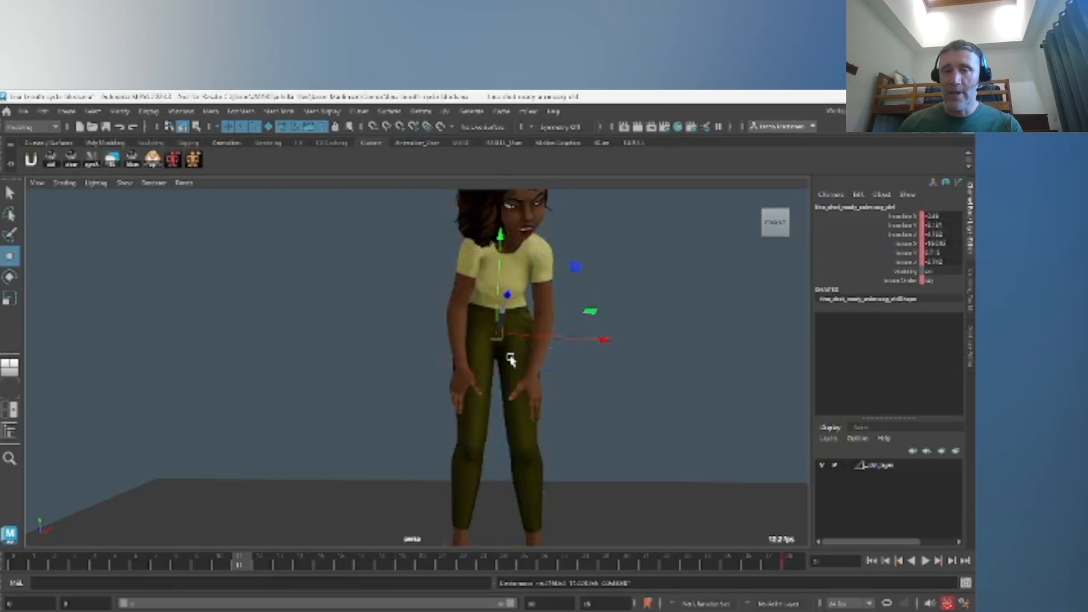
Go to the first frame and inspect the COG control's Translate Y and Rotate X curves in the Graph Editor.
click(20, 565)
alt+drag(443, 377, 395, 395)
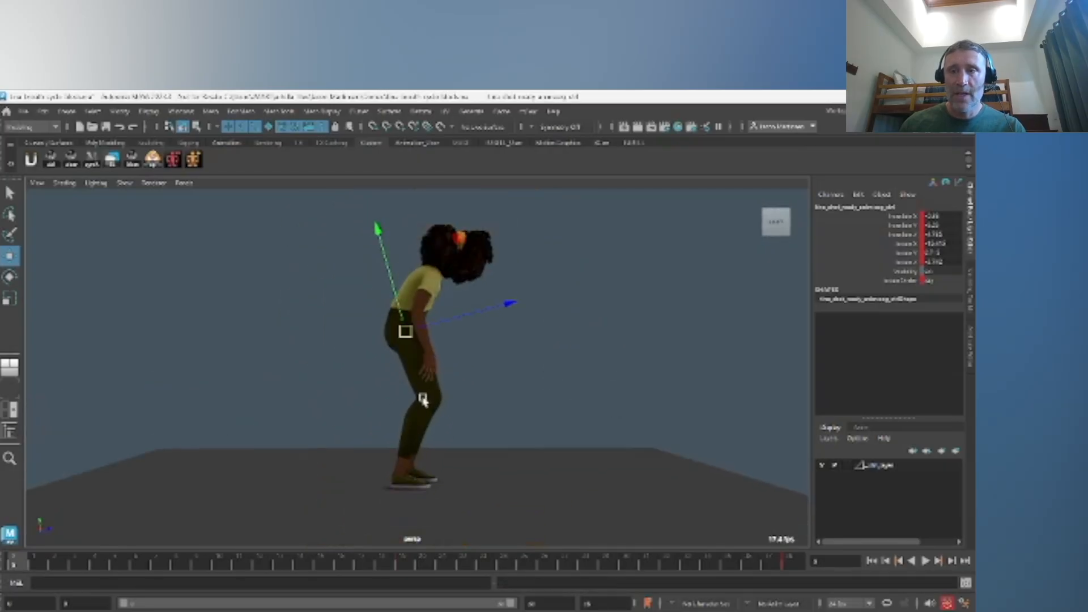
key(space)
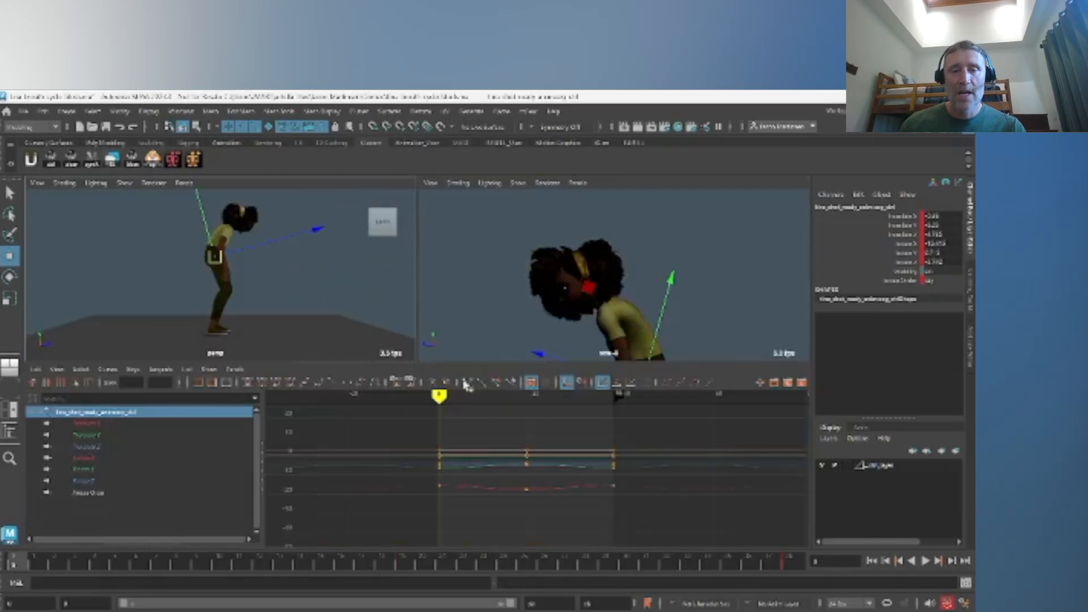
click(121, 437)
key(f)
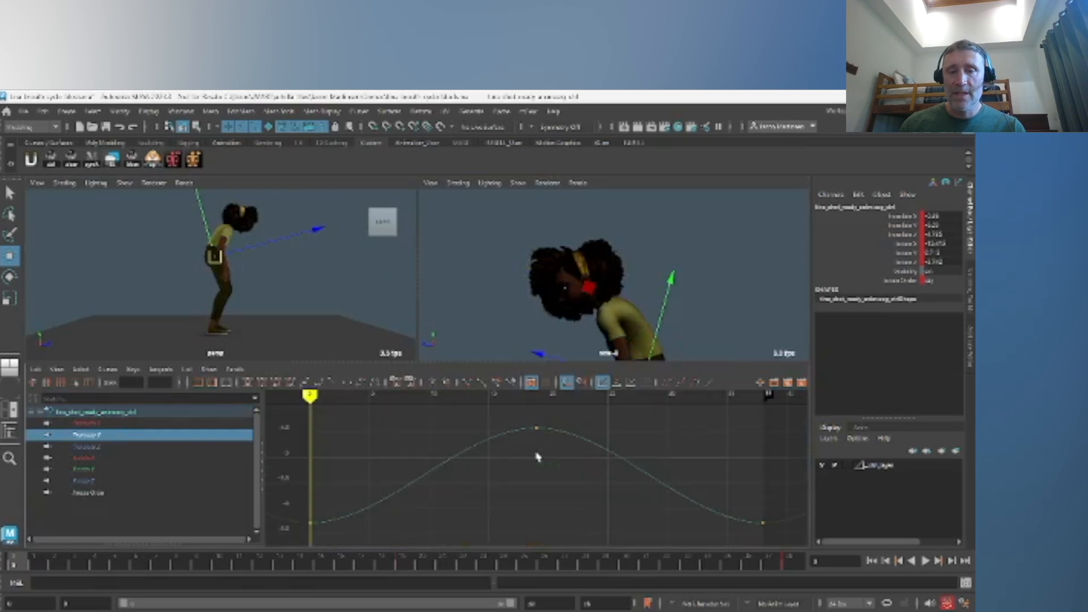
click(142, 457)
key(f)
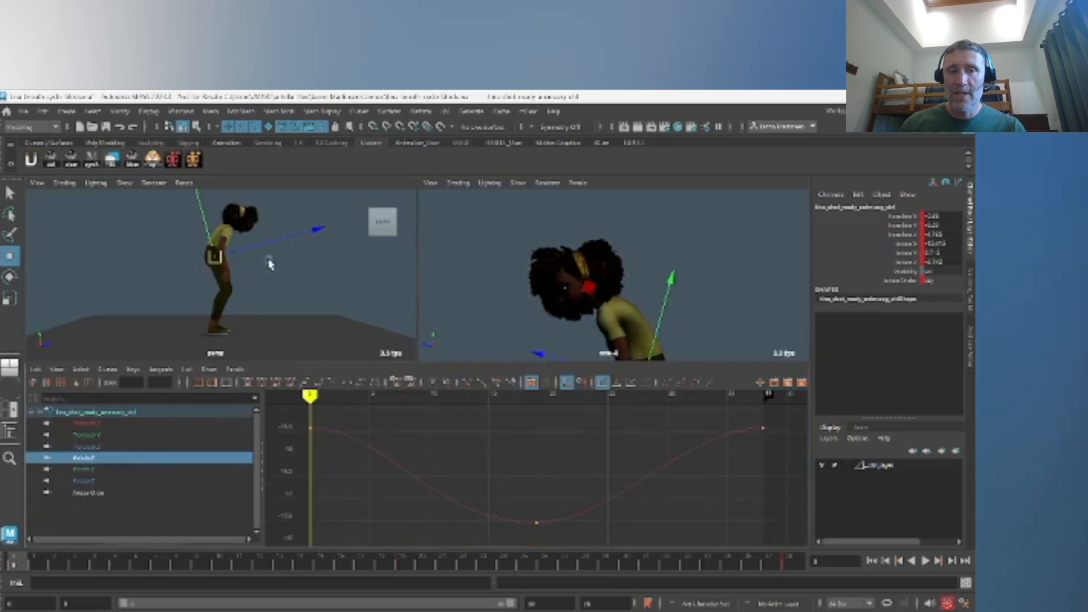
Play the breathing animation in the full perspective view and watch it from the side and the front.
key(space)
click(926, 560)
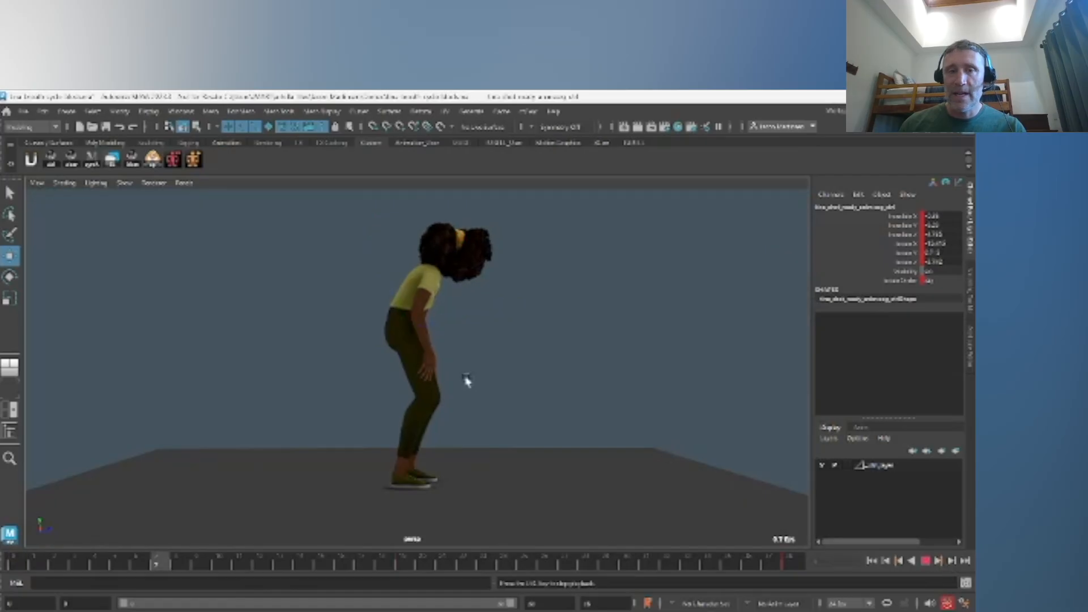
alt+drag(485, 375, 437, 367)
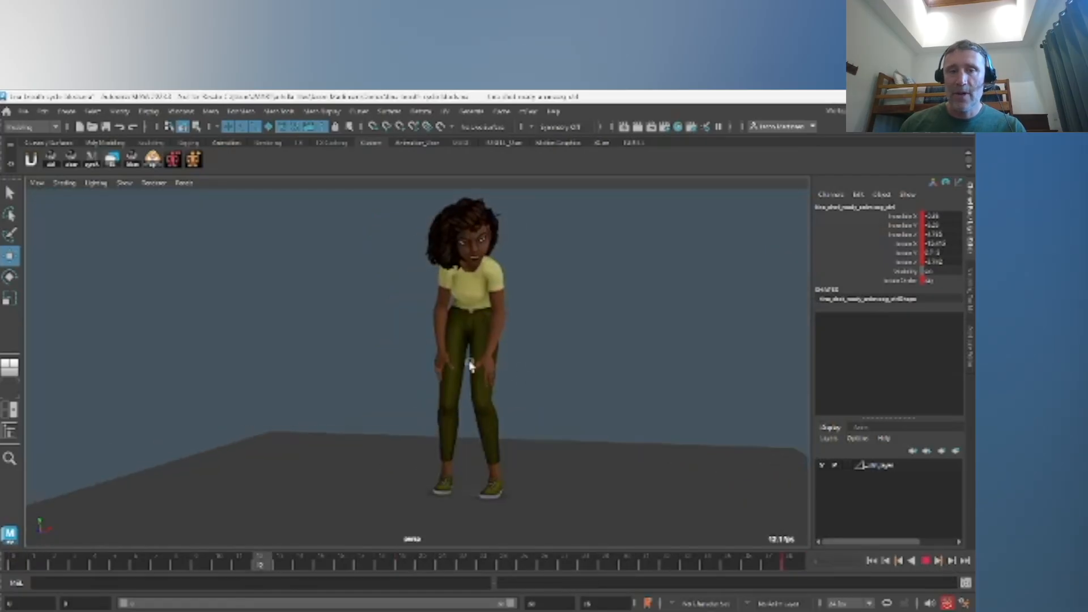
alt+right_drag(577, 386, 590, 355)
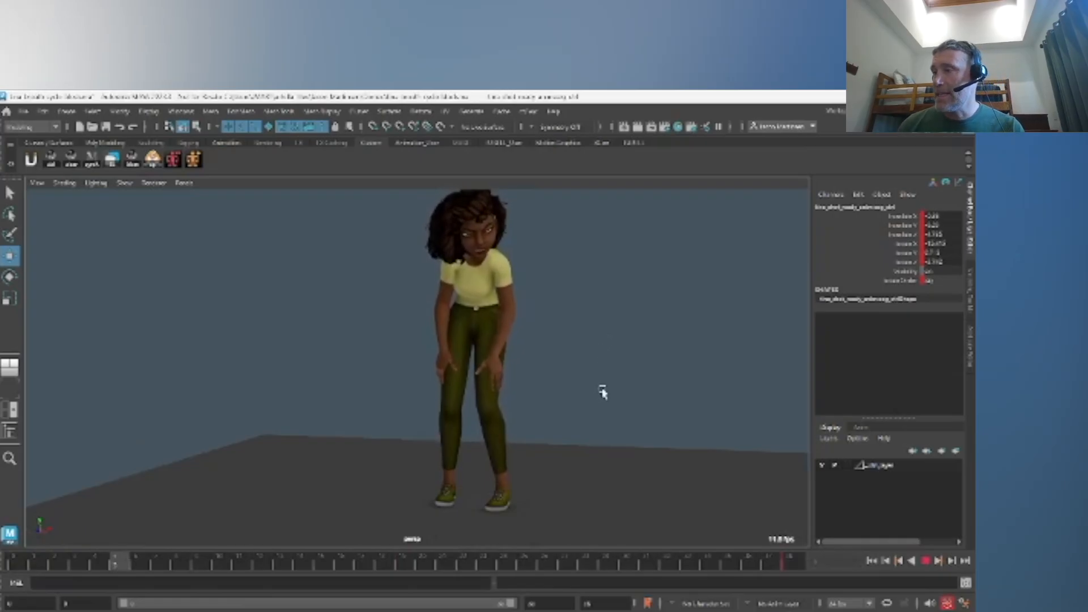
Stop playback and try shifting the middle keys of the COG control's translate and rotate curves forward in time.
key(space)
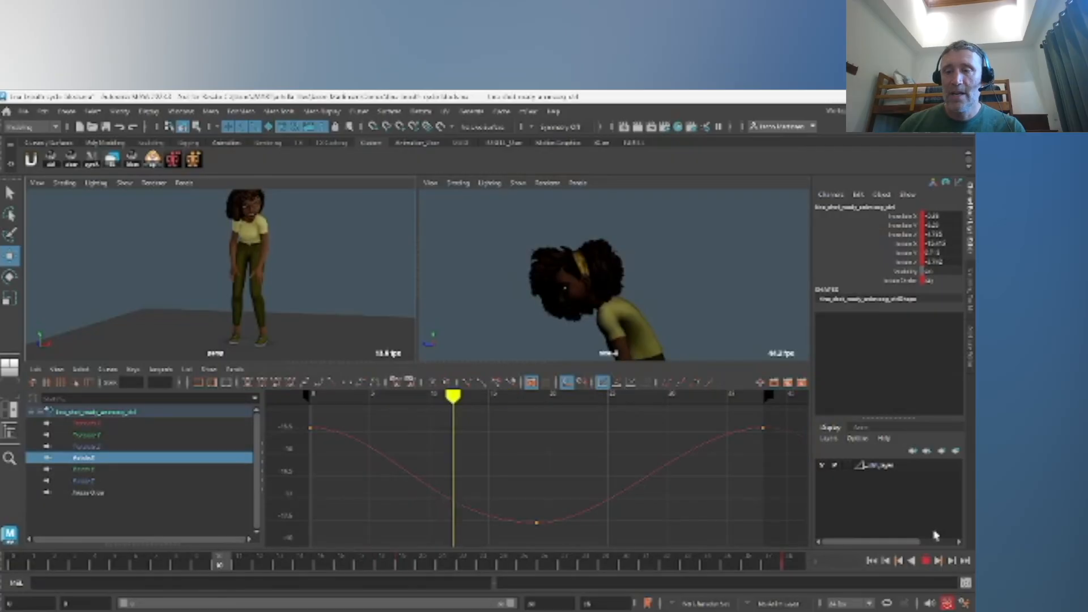
click(926, 561)
drag(83, 427, 90, 481)
key(f)
drag(523, 417, 571, 535)
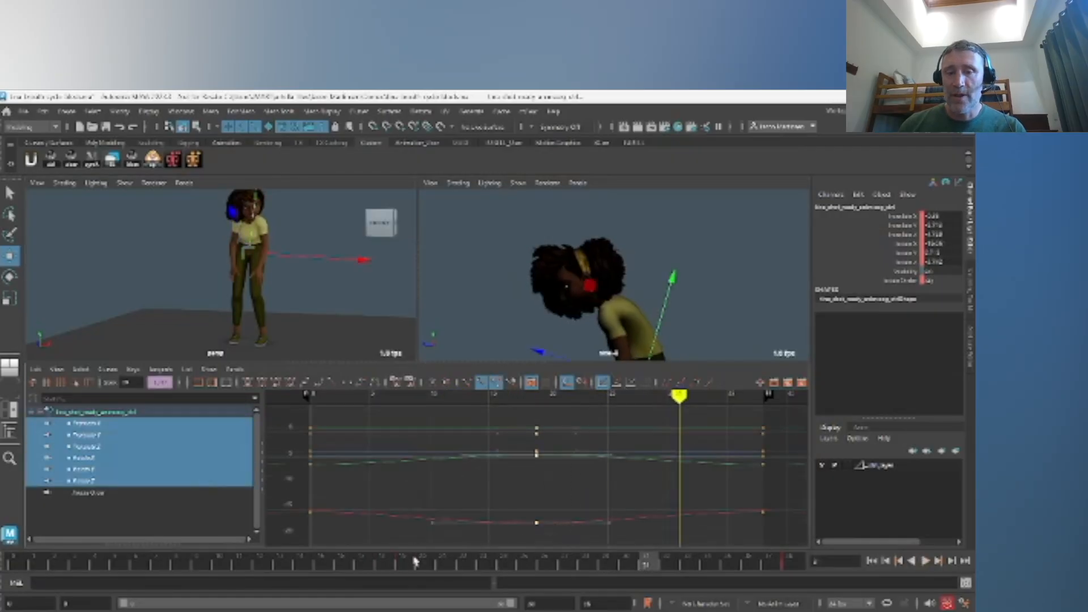
click(411, 561)
shift+middle_drag(555, 476, 594, 477)
key(ctrl+z)
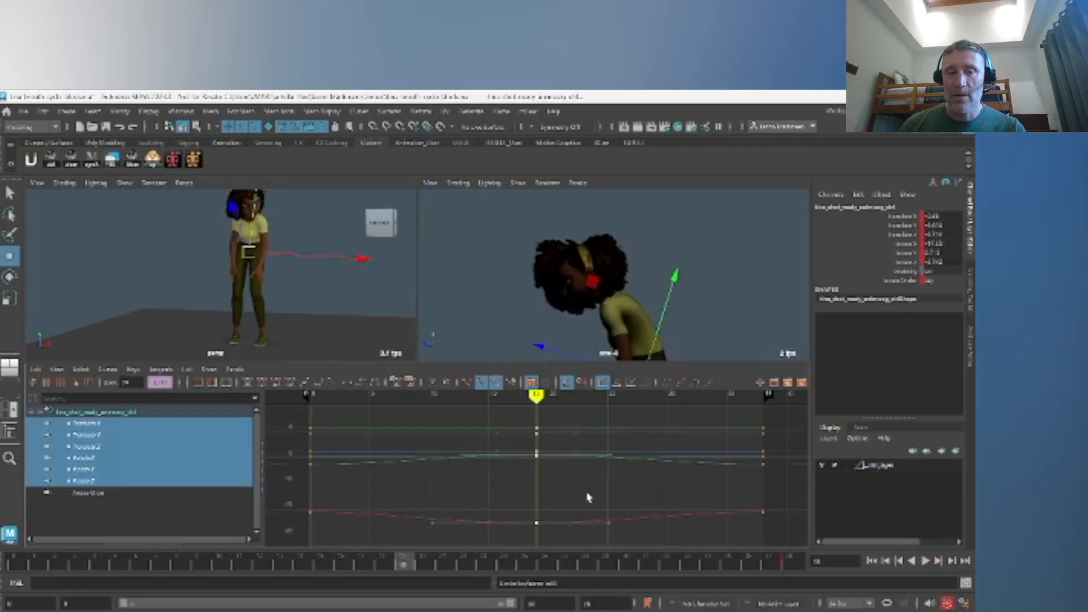
Select all the COG control's curves, including Rotate Order, and shift their middle keys forward in time from frame 19.
click(549, 460)
drag(99, 492, 114, 426)
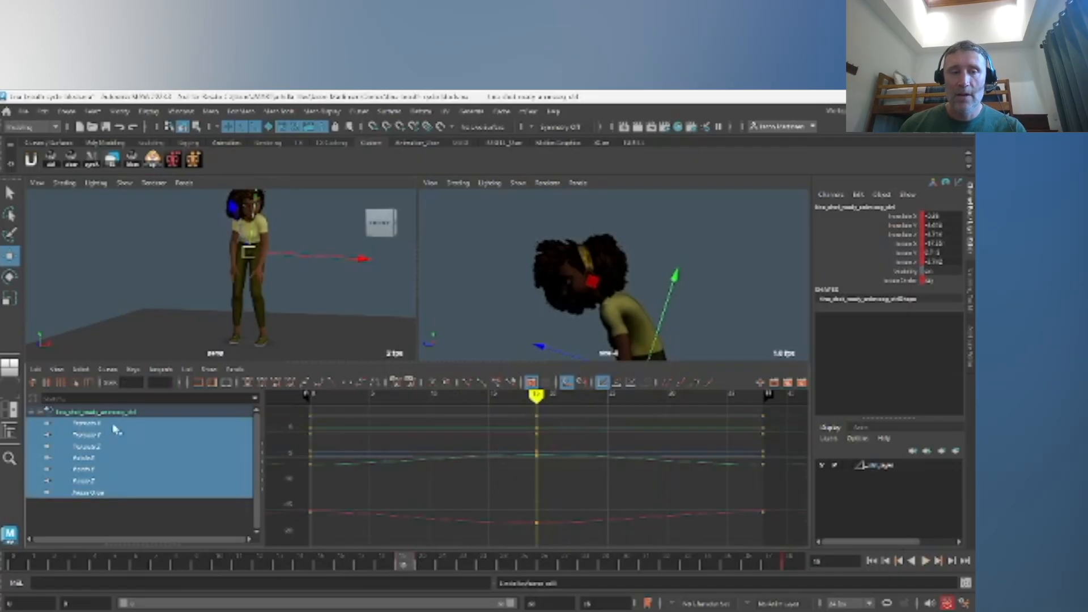
drag(509, 413, 561, 546)
shift+middle_drag(527, 503, 585, 500)
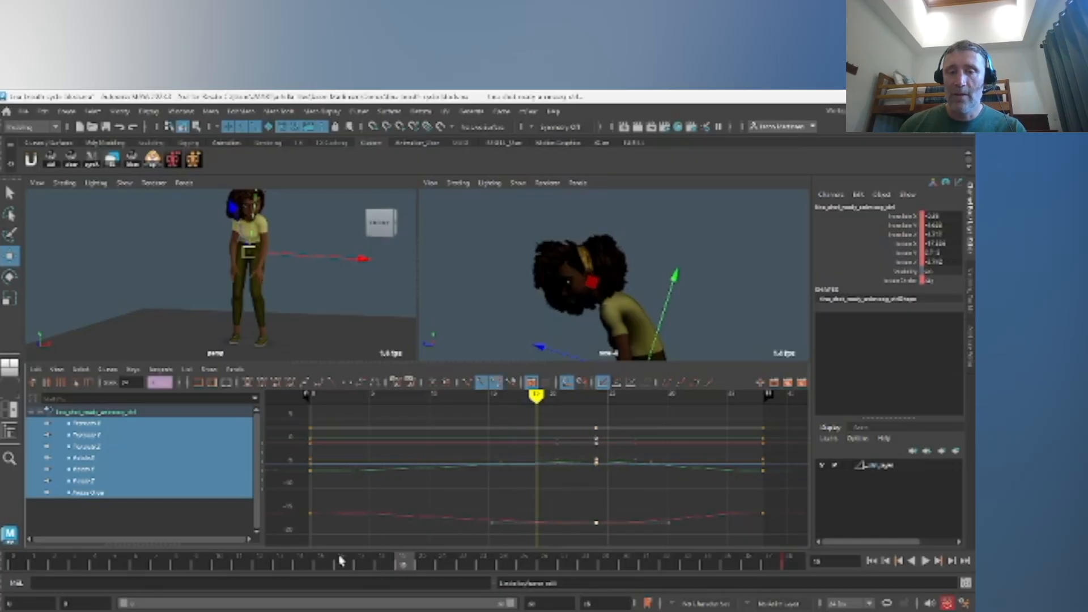
drag(417, 566, 490, 563)
shift+middle_drag(580, 478, 599, 477)
Scrub to the end of the timeline and play the animation in the full perspective view, then stop it.
drag(528, 568, 804, 565)
key(space)
click(926, 563)
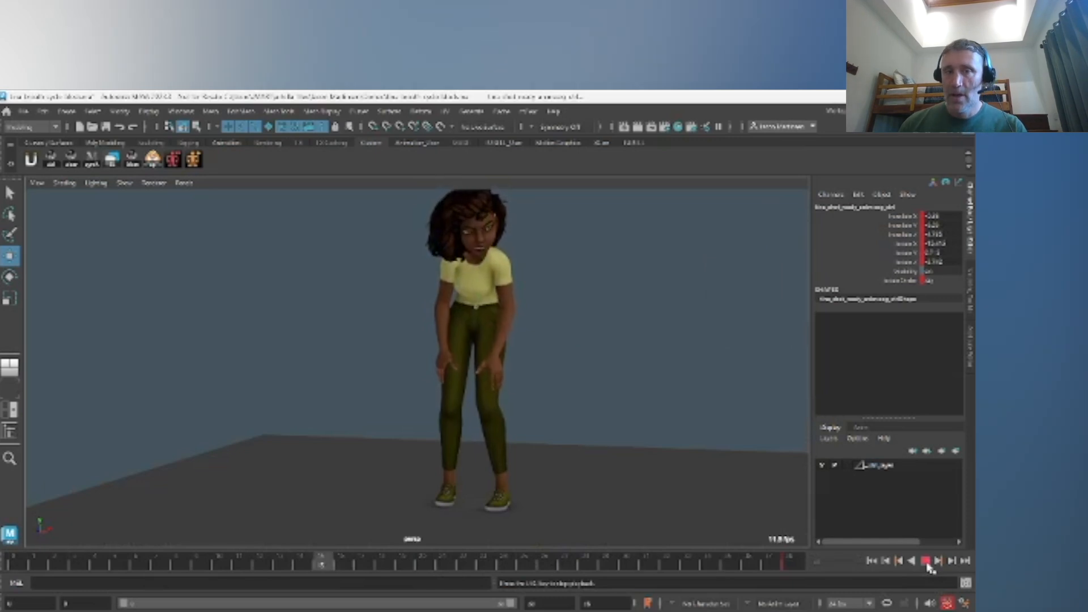
click(926, 560)
Show the rig controls, select the chest control, and unmute its Translate, Rotate and Scale channels.
alt+drag(638, 408, 476, 362)
key(alt+1)
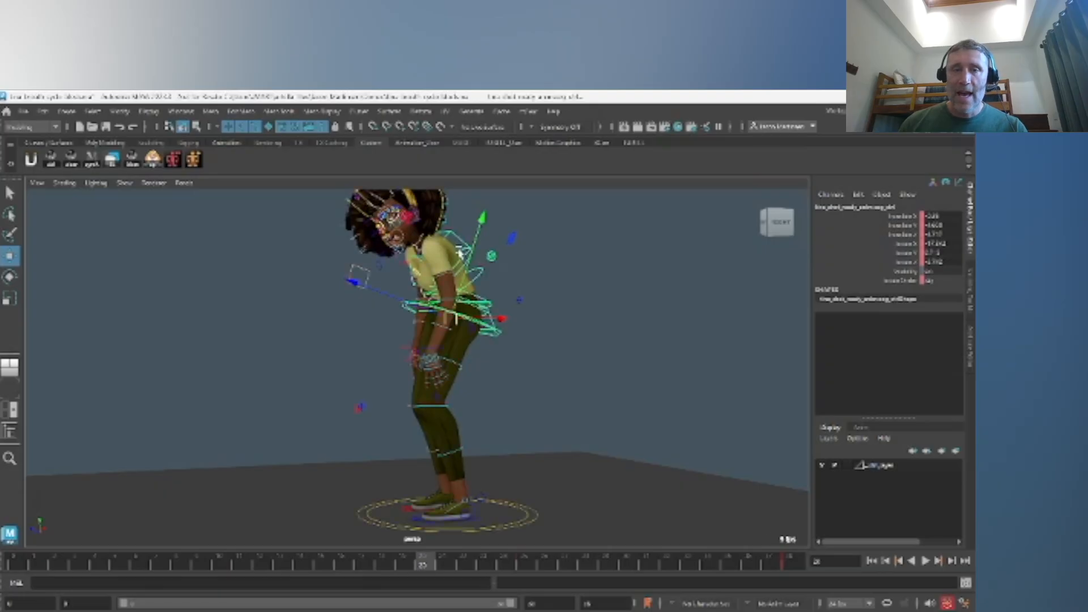
click(455, 240)
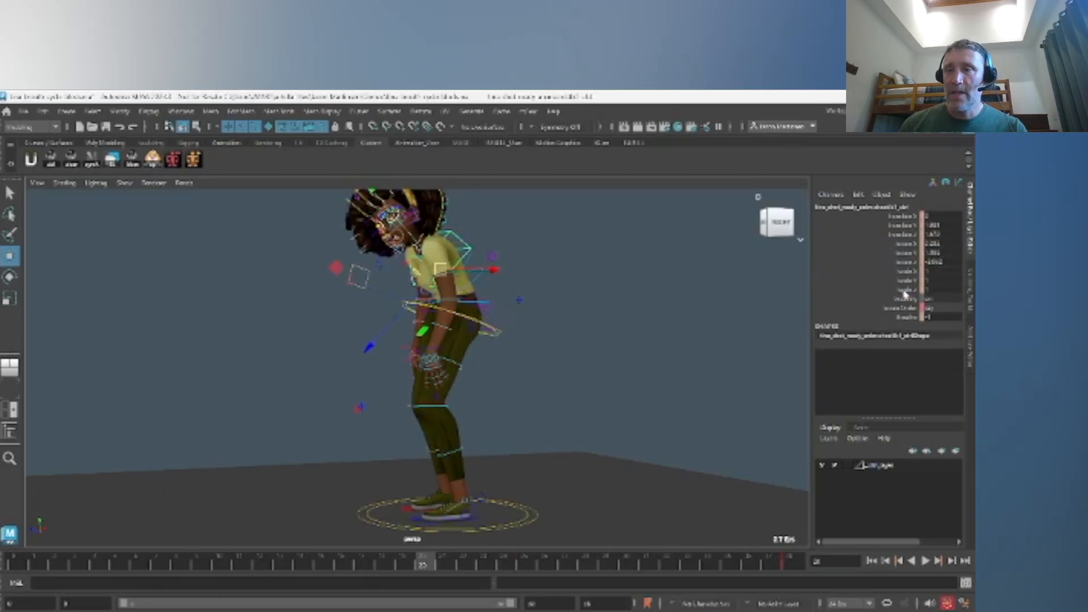
drag(905, 292, 906, 215)
right_click(907, 222)
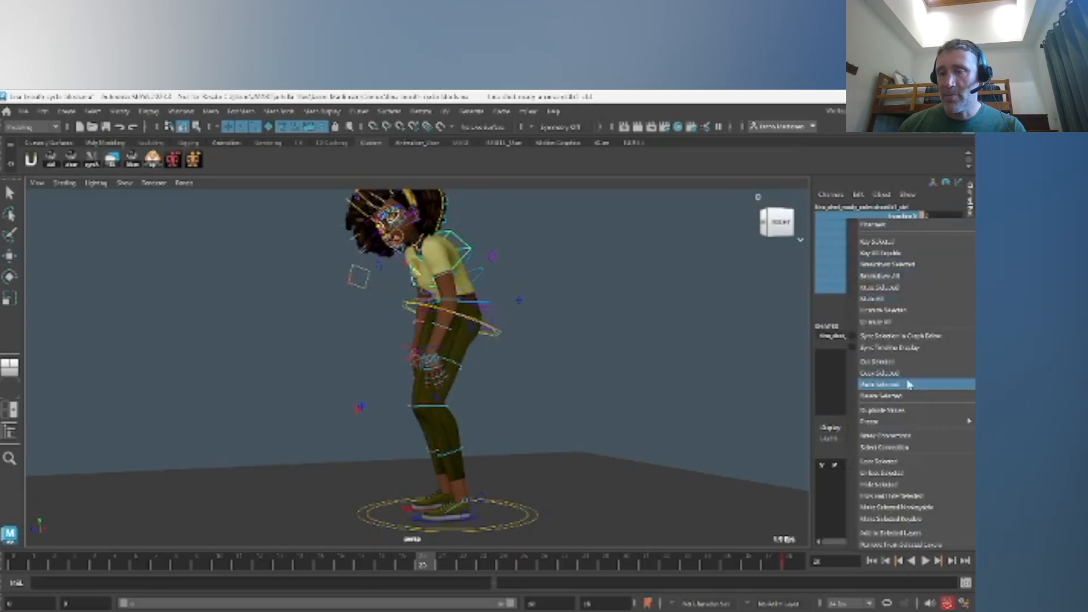
click(903, 312)
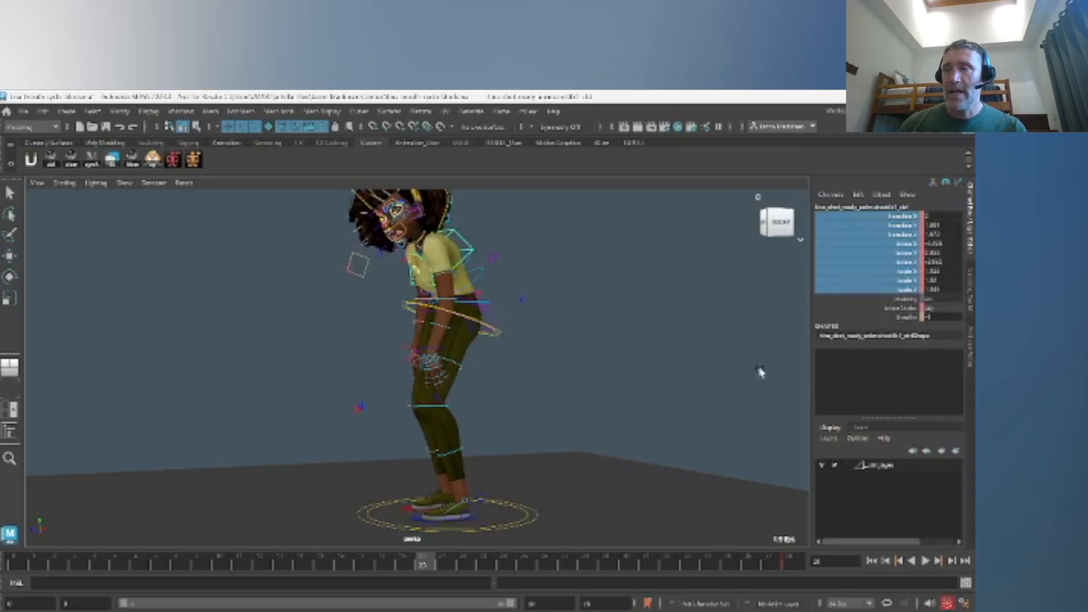
Frame the chest control's Breathe curve in the Graph Editor, unmute that channel, and select the curve's middle key.
key(space)
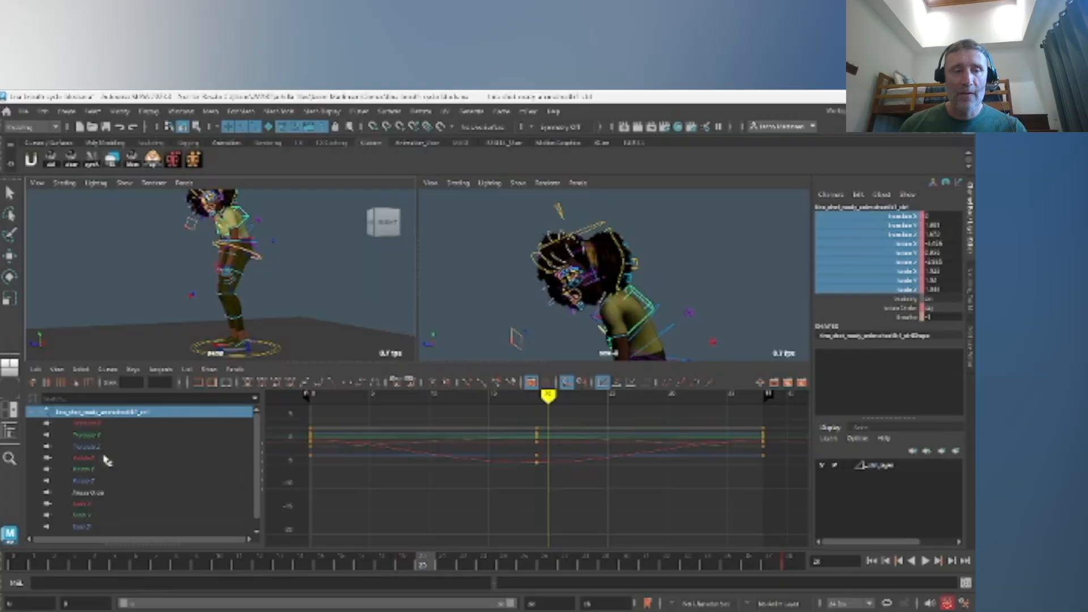
scroll(104, 505, down, 1)
click(97, 527)
key(f)
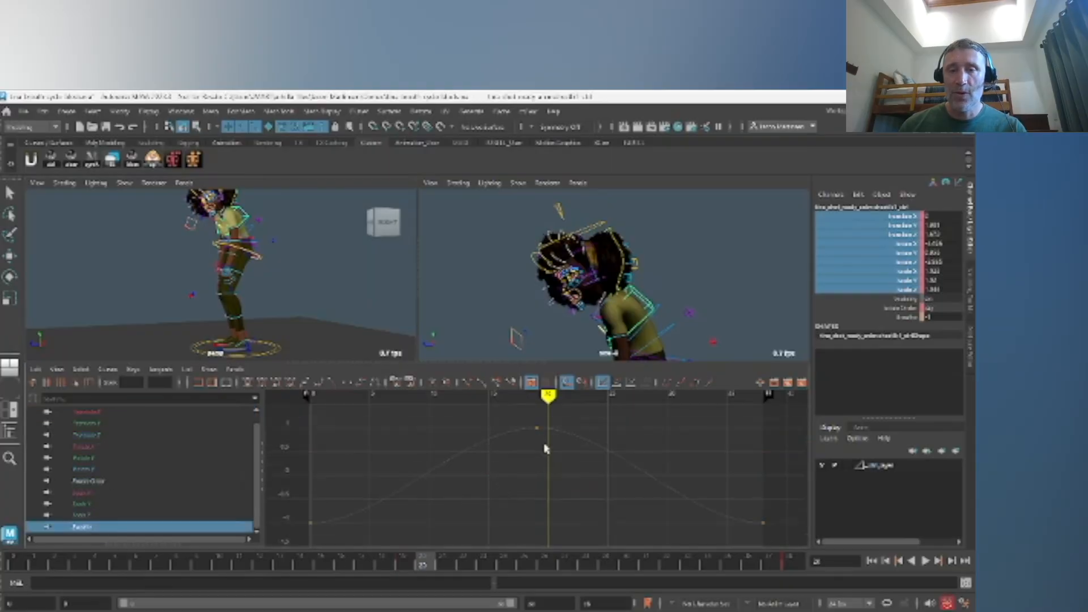
right_click(896, 327)
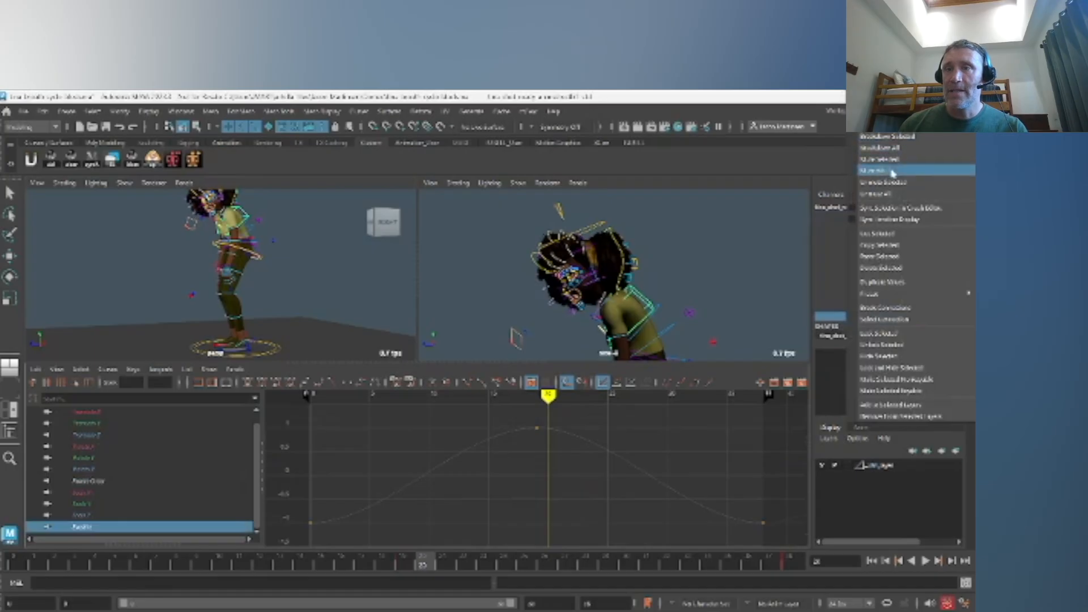
click(891, 182)
drag(500, 419, 544, 456)
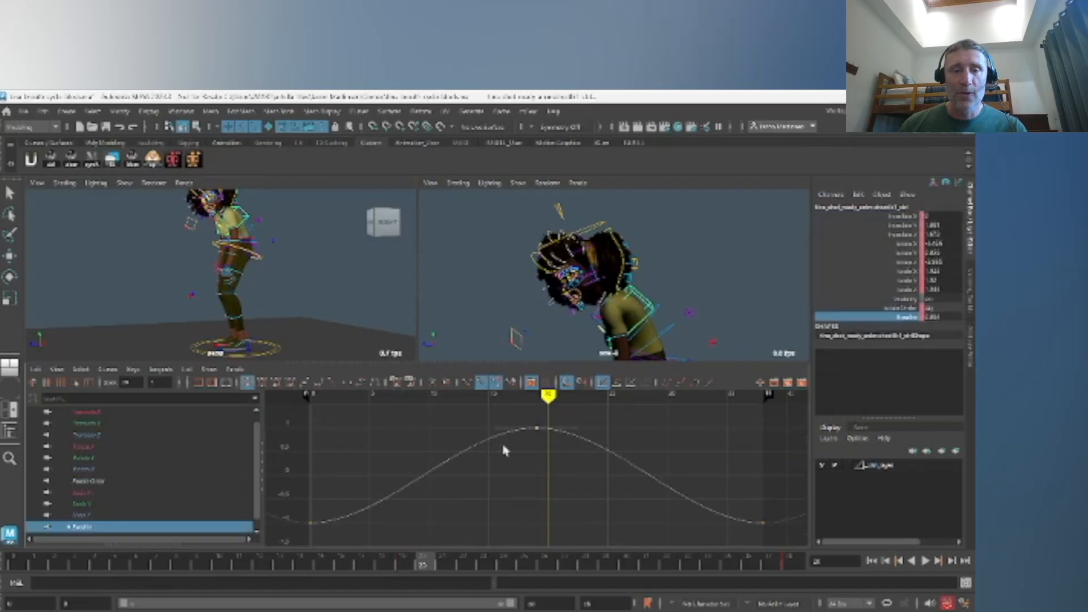
Check the breathing pose in the full perspective view, advance one frame, and return to the Graph Editor layout.
key(space)
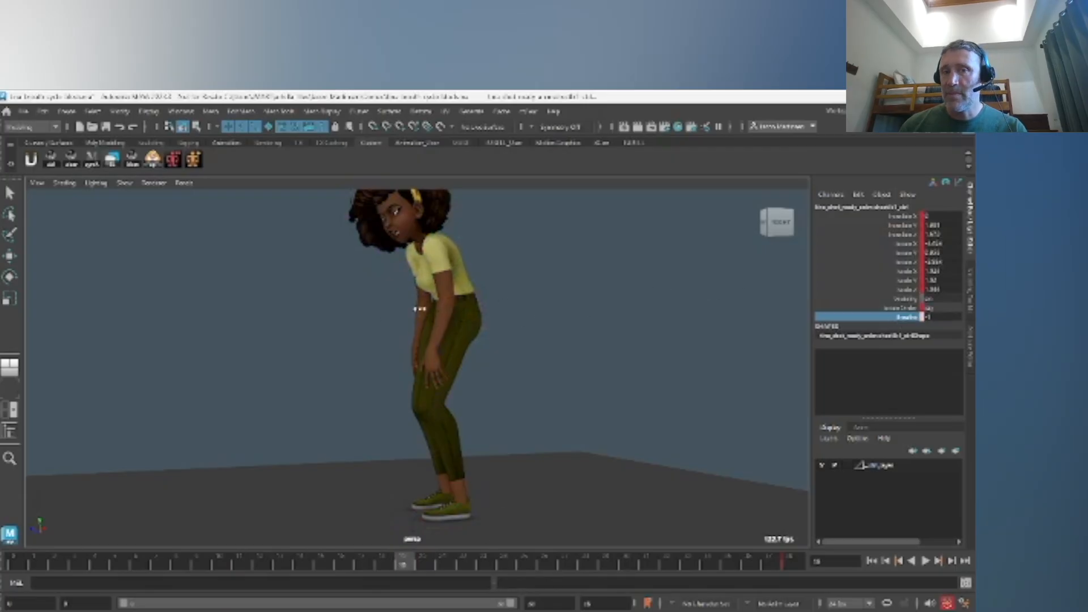
key(alt+period)
key(space)
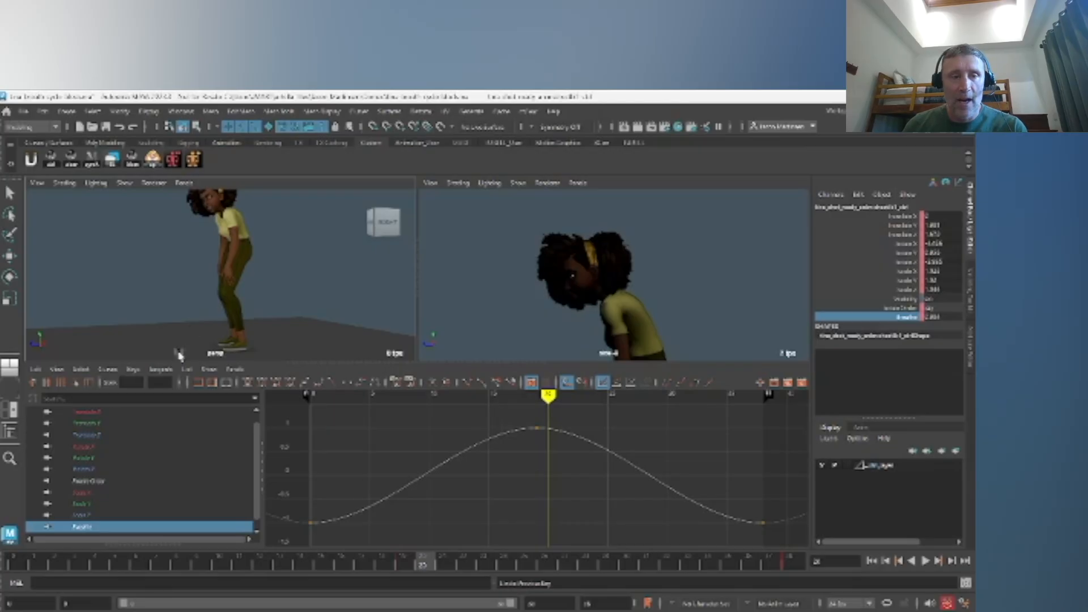
Try raising the middle keys of the chest control's Scale X, Y and Z curves and undo the change.
drag(96, 498, 96, 515)
drag(493, 409, 566, 519)
key(w)
shift+middle_drag(540, 473, 540, 440)
key(ctrl+z)
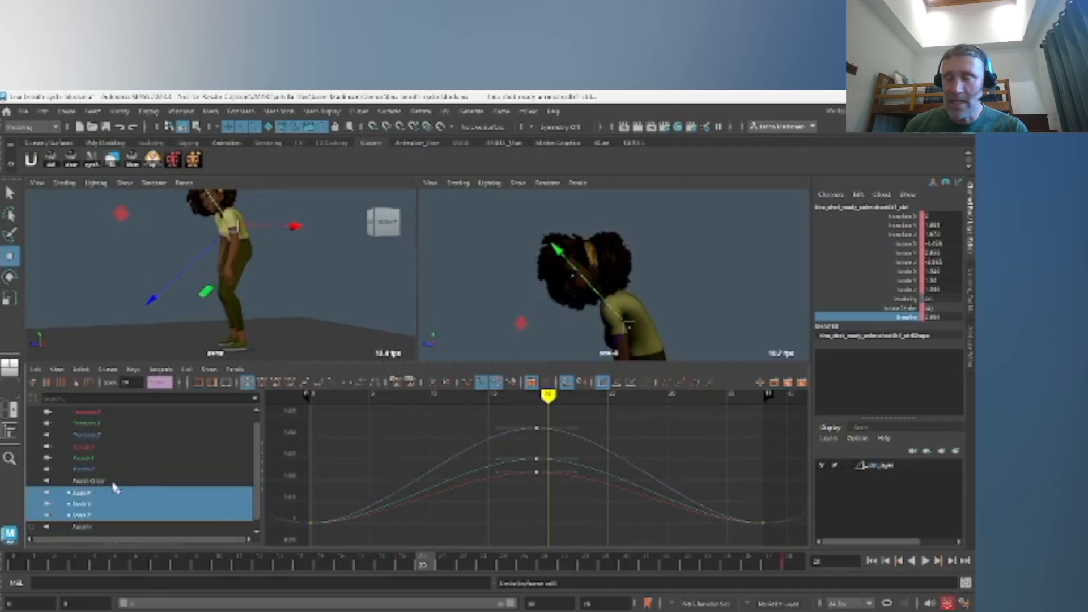
Try adjusting the chest control with the Scale tool in a closer full perspective view, and undo the change.
key(space)
key(r)
alt+right_drag(448, 283, 547, 326)
alt+middle_drag(479, 264, 495, 420)
alt+drag(495, 420, 501, 374)
key(ctrl+z)
key(space)
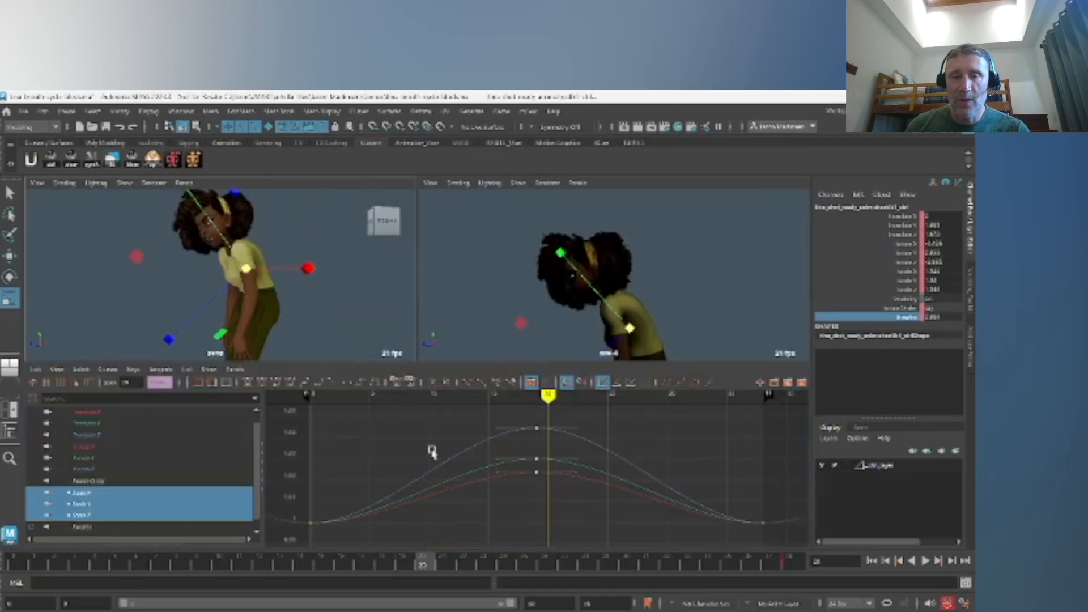
Frame the chest's Rotate X, Y and Z curves, try raising the middle Rotate X key, and undo the move.
click(538, 429)
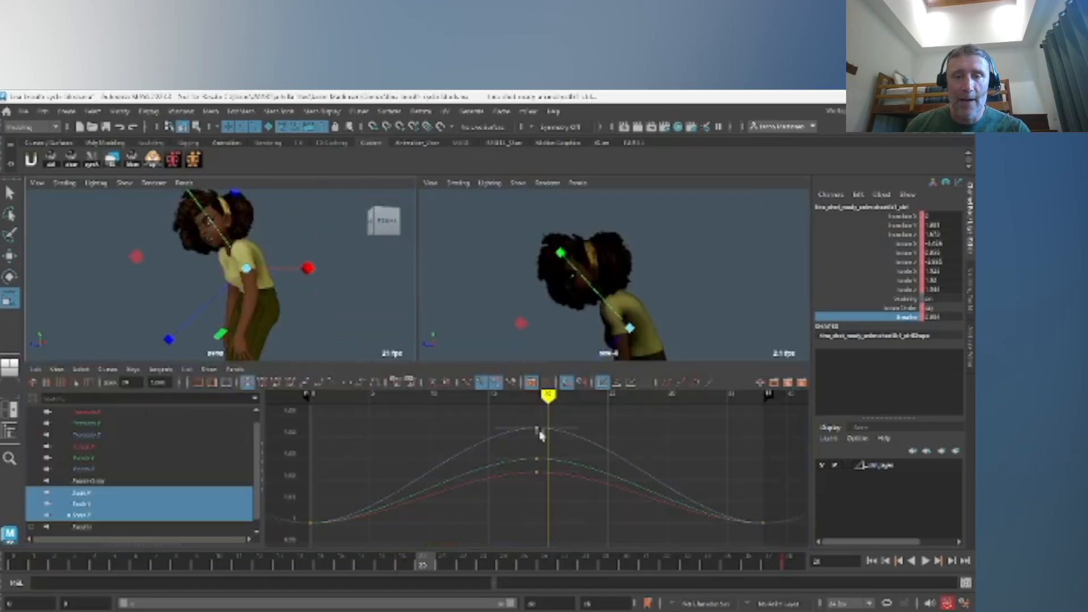
scroll(541, 447, down, 3)
drag(123, 470, 121, 448)
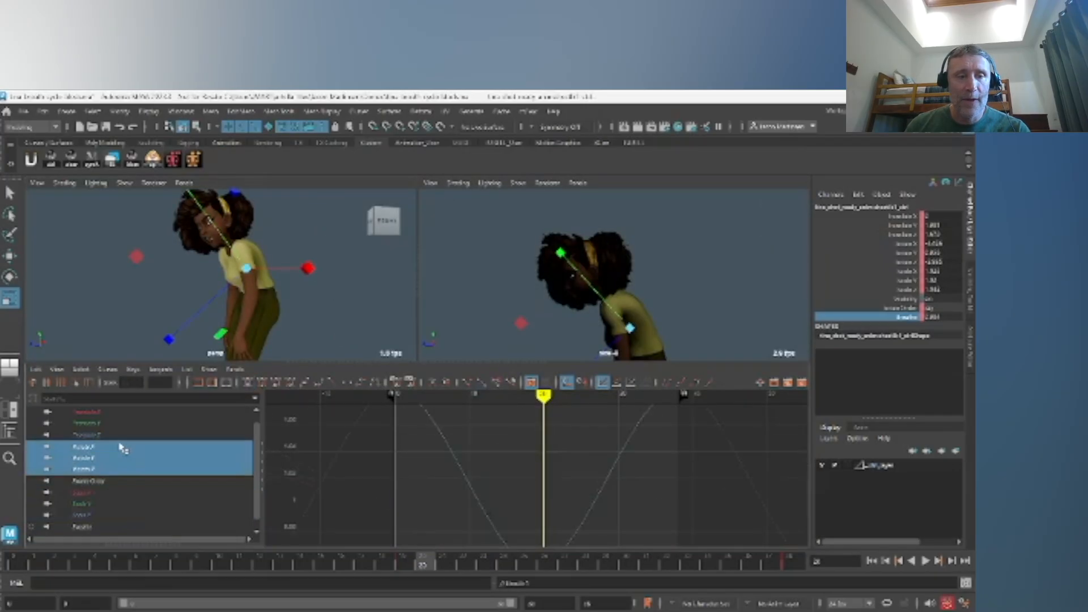
key(f)
click(537, 521)
middle_drag(548, 536, 544, 471)
key(ctrl+z)
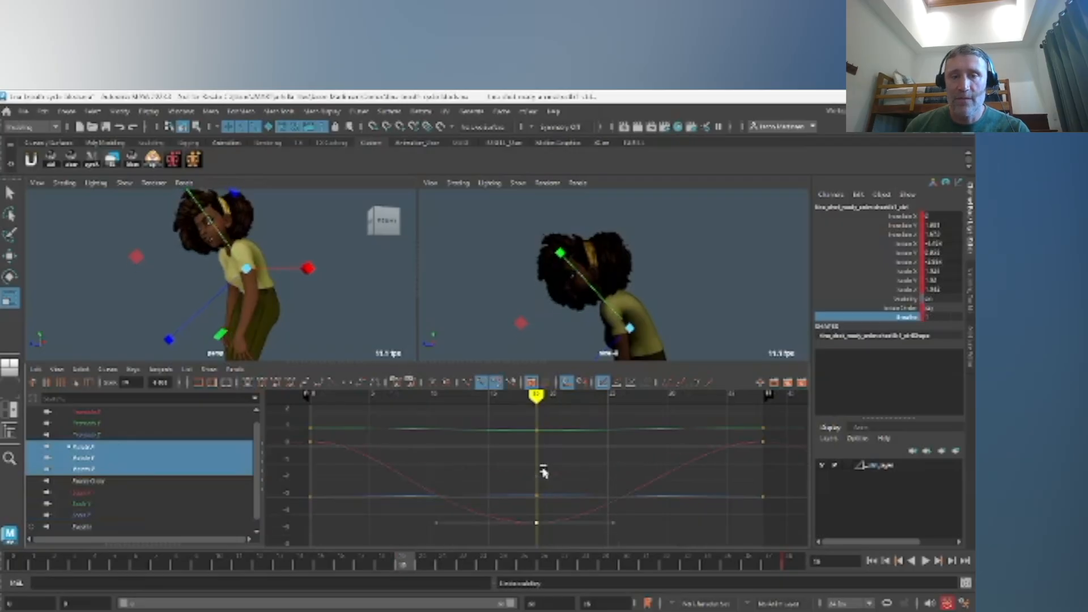
Step between the chest's keyframes, check the pose in the full perspective view, and return to the Graph Editor layout.
key(comma)
key(period)
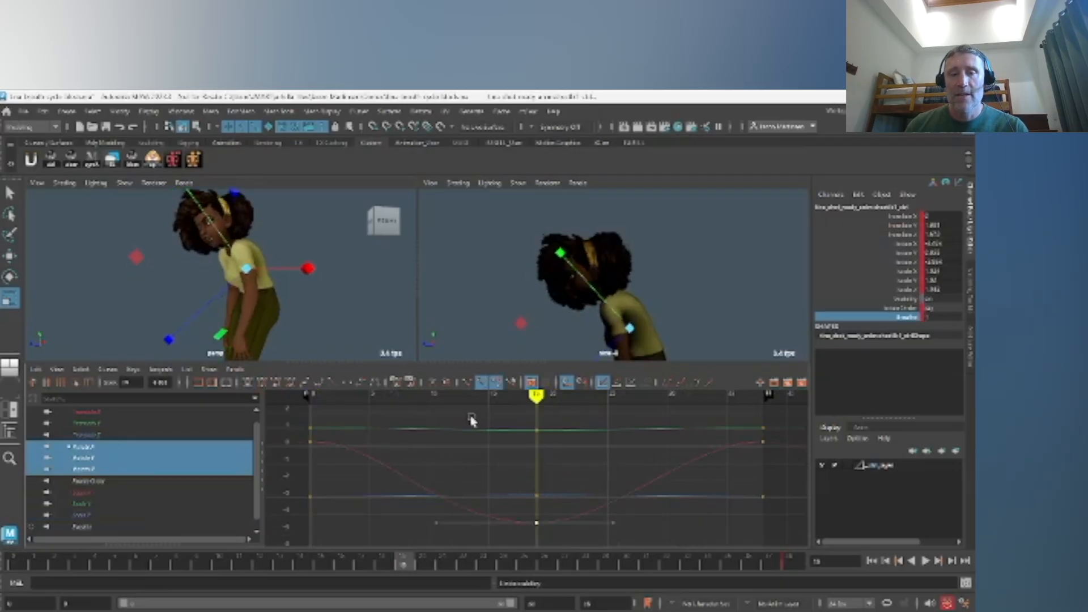
key(space)
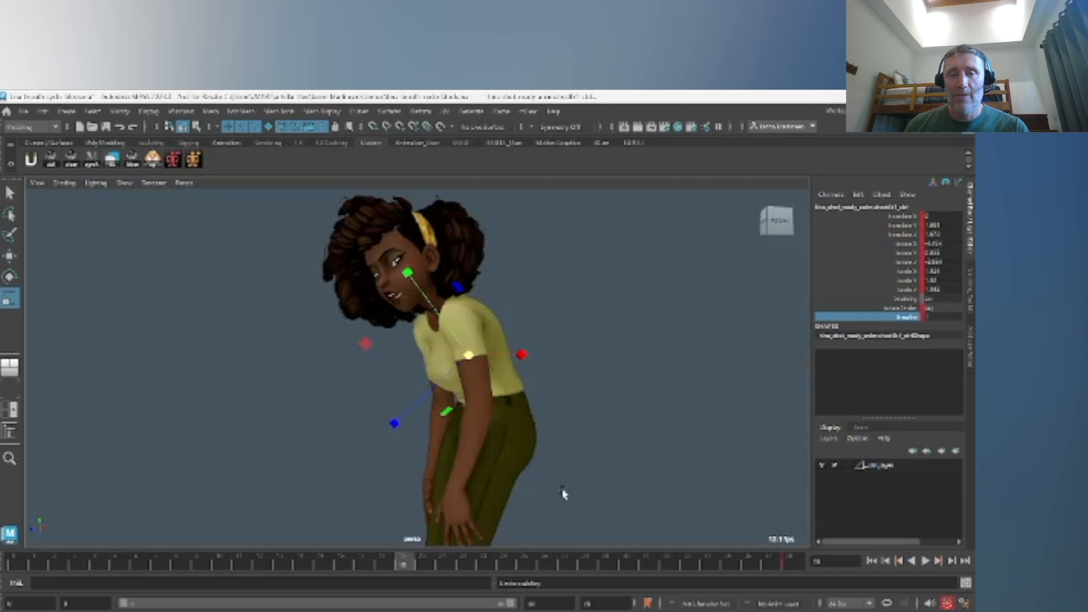
key(space)
Show all chest channels from Translate X to Breathe, move their middle keys to frame 25, and select all their keys.
click(74, 415)
scroll(118, 525, down, 1)
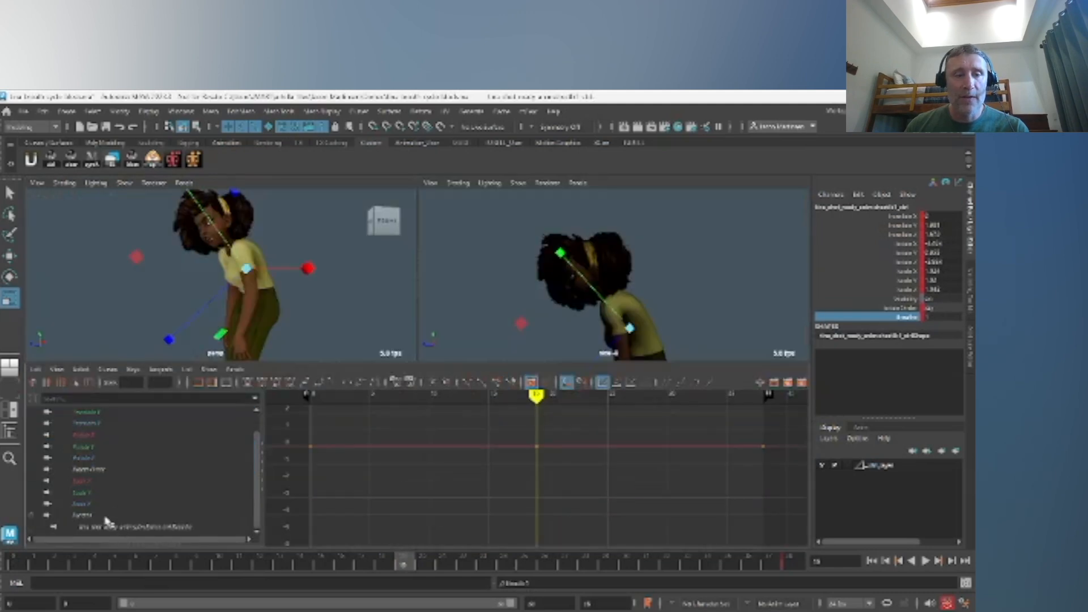
shift+click(107, 516)
key(a)
drag(513, 411, 561, 520)
key(w)
shift+middle_drag(580, 504, 611, 512)
drag(460, 421, 482, 535)
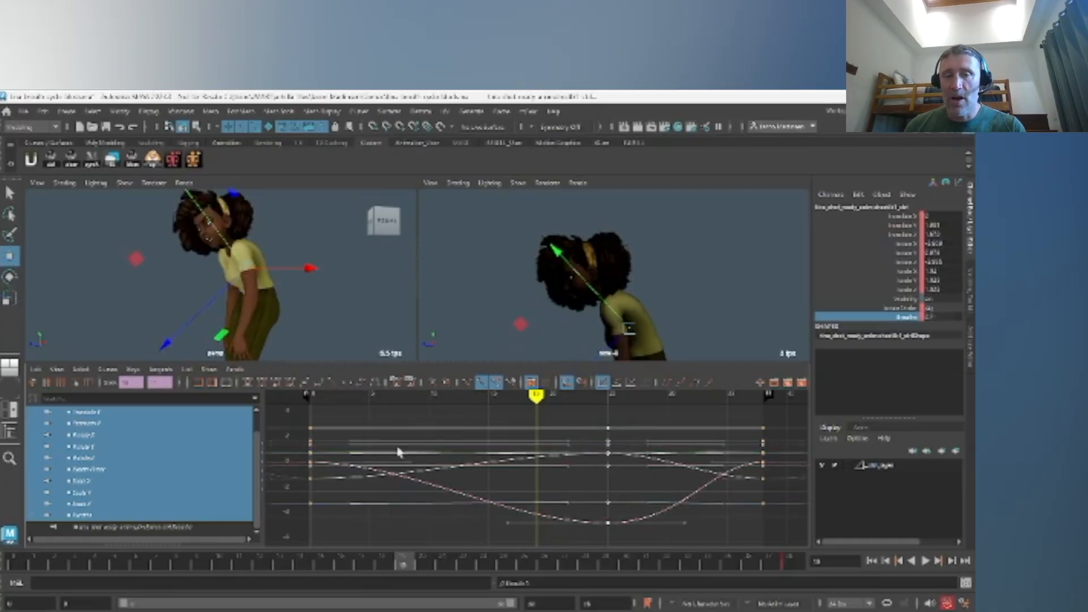
Select the hip control and compare the first frame with the last frame of the timeline.
key(space)
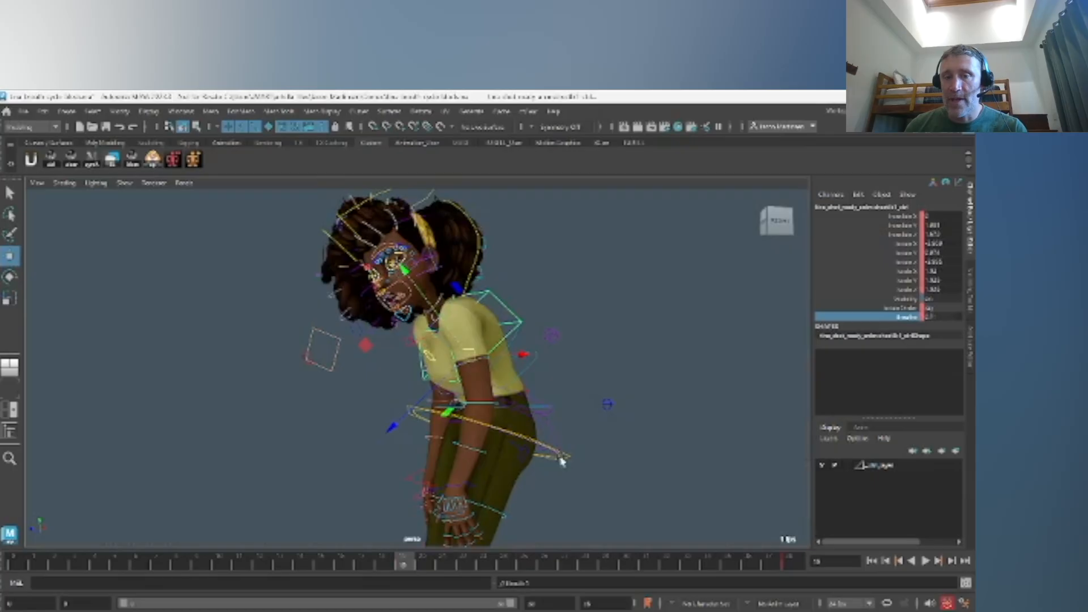
click(563, 457)
key(space)
key(alt+shift+v)
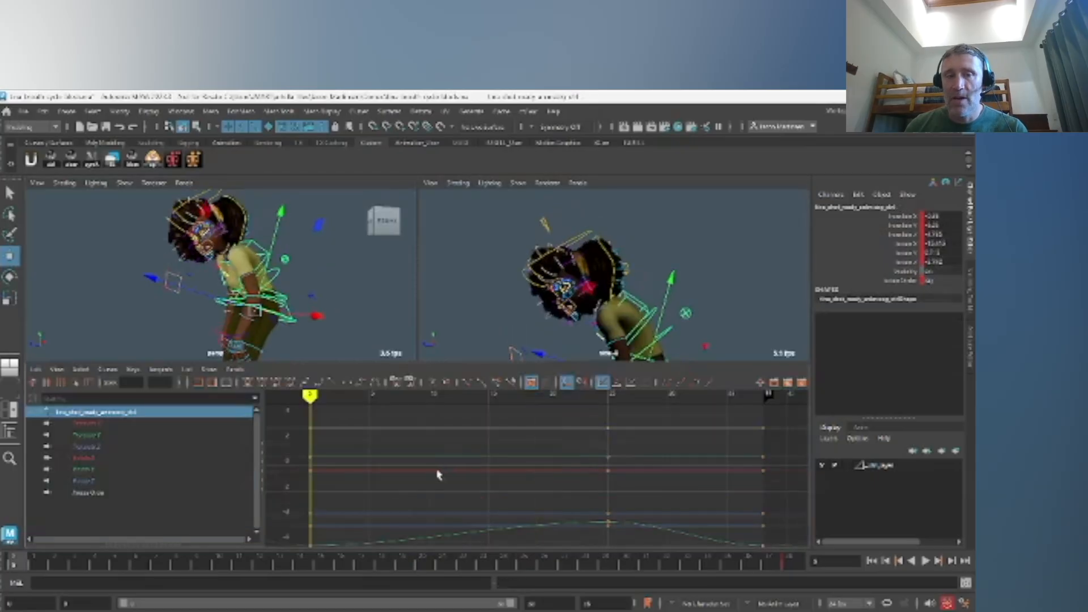
click(790, 564)
Select all the hip control's keys, try shifting them in the Graph Editor, and undo the shift.
drag(434, 412, 490, 548)
alt+shift+right_drag(714, 508, 630, 507)
alt+shift+middle_drag(603, 503, 574, 487)
key(ctrl+z)
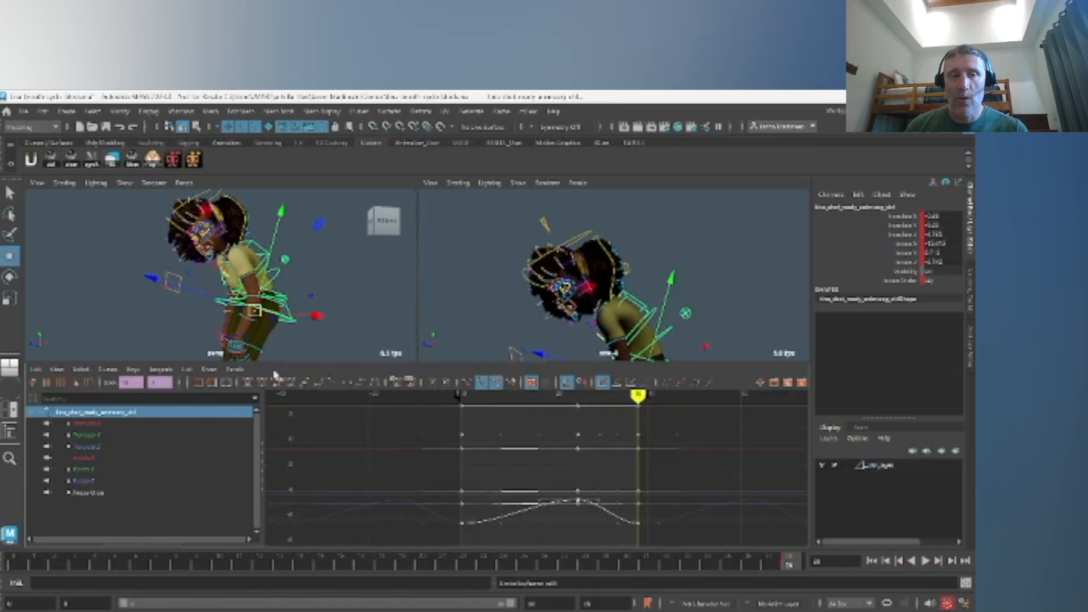
Select the chest control and all of its keys in the Graph Editor.
click(254, 245)
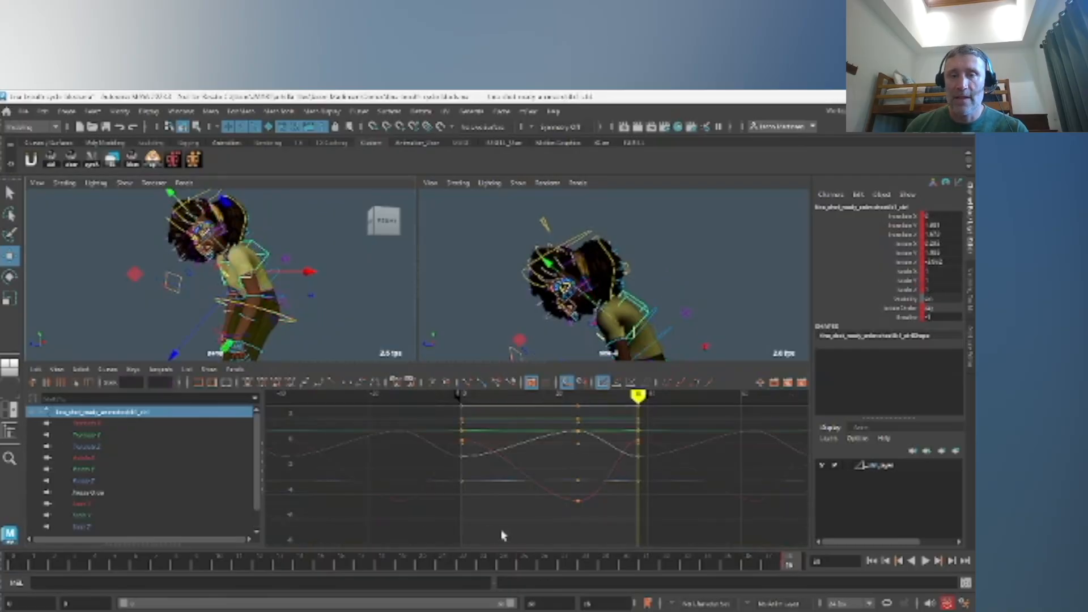
alt+middle_drag(527, 513, 524, 535)
drag(504, 416, 536, 536)
Try shifting all the chest's keys later in time and move them back so they start at frame 0.
shift+middle_drag(512, 506, 550, 509)
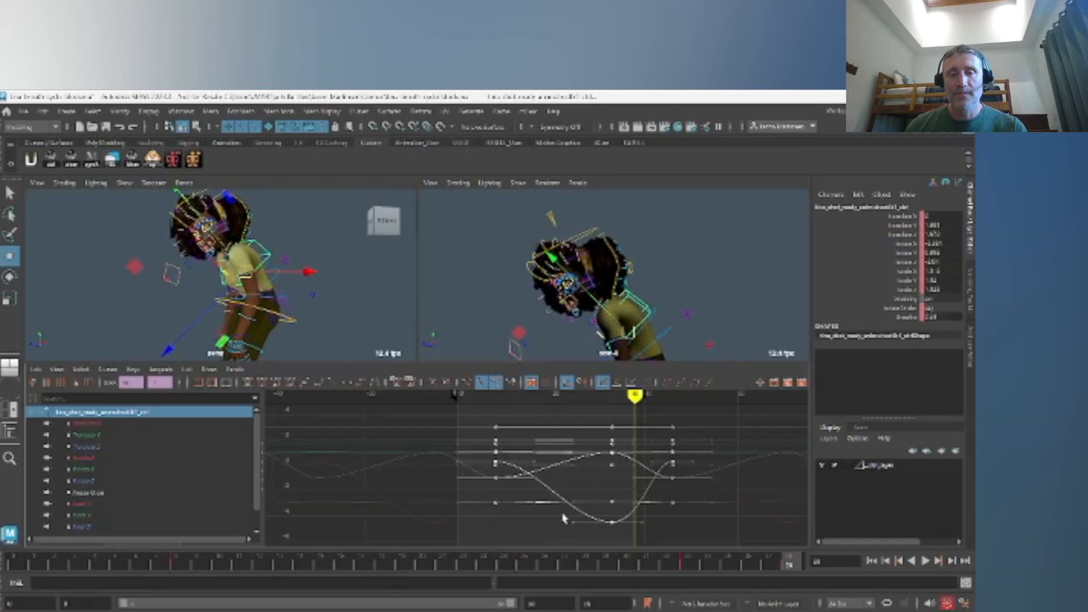
shift+middle_drag(538, 486, 525, 479)
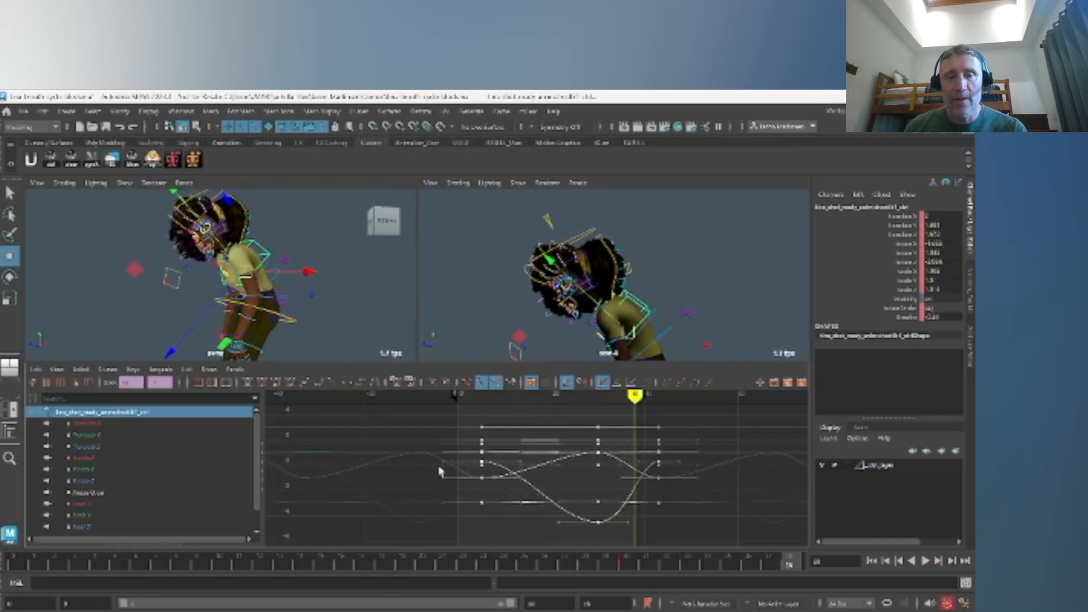
click(108, 369)
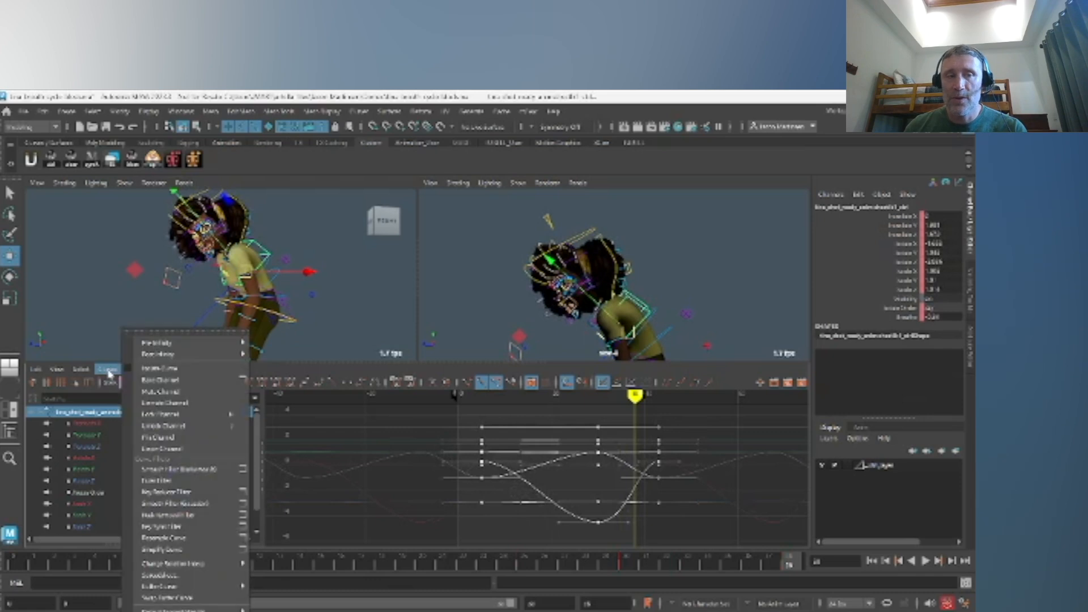
click(108, 371)
shift+middle_drag(612, 478, 594, 478)
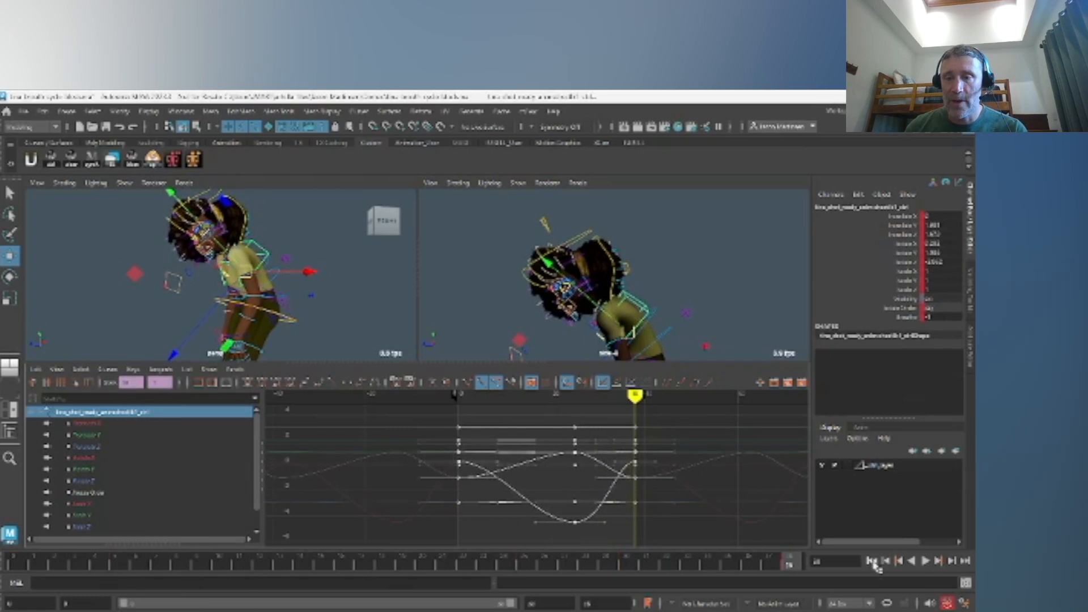
From the start frame, shift all the chest's keys six frames later and set their pre- and post-infinity to Cycle.
click(872, 561)
shift+middle_drag(506, 466, 533, 466)
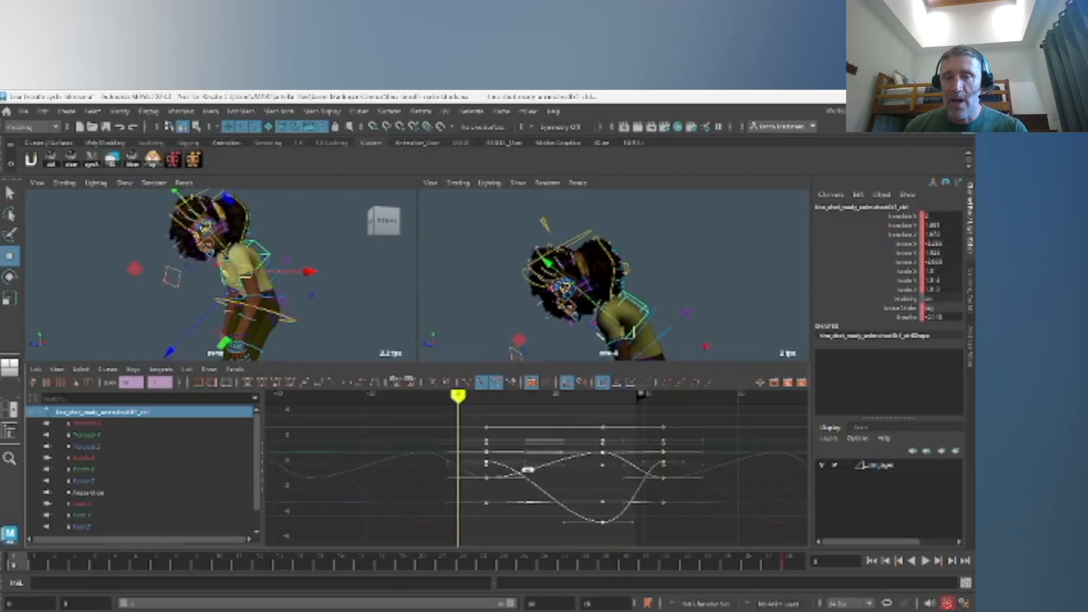
click(111, 371)
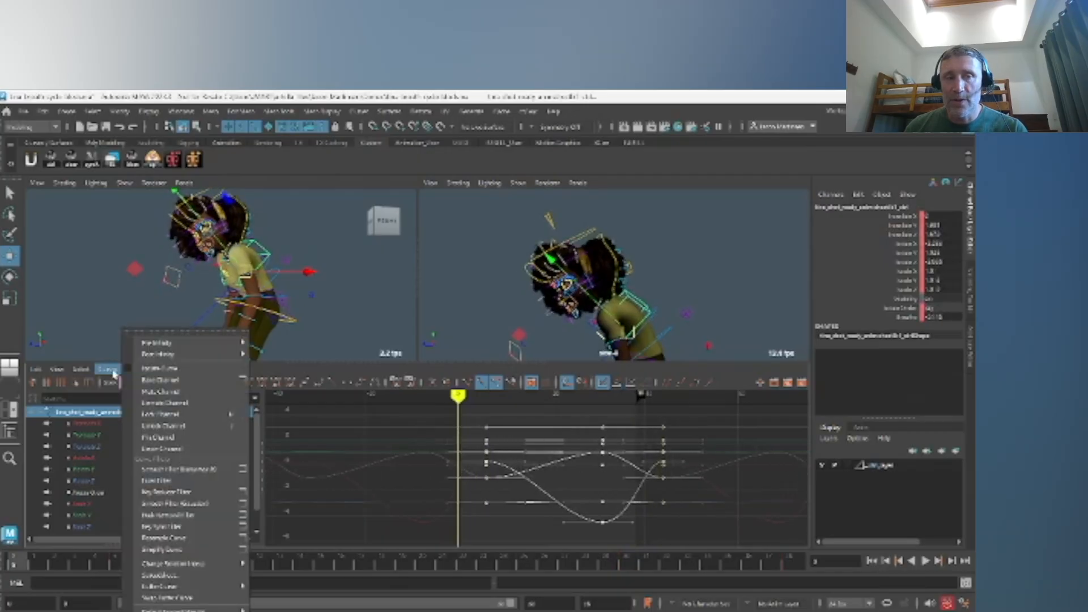
mouse_move(183, 345)
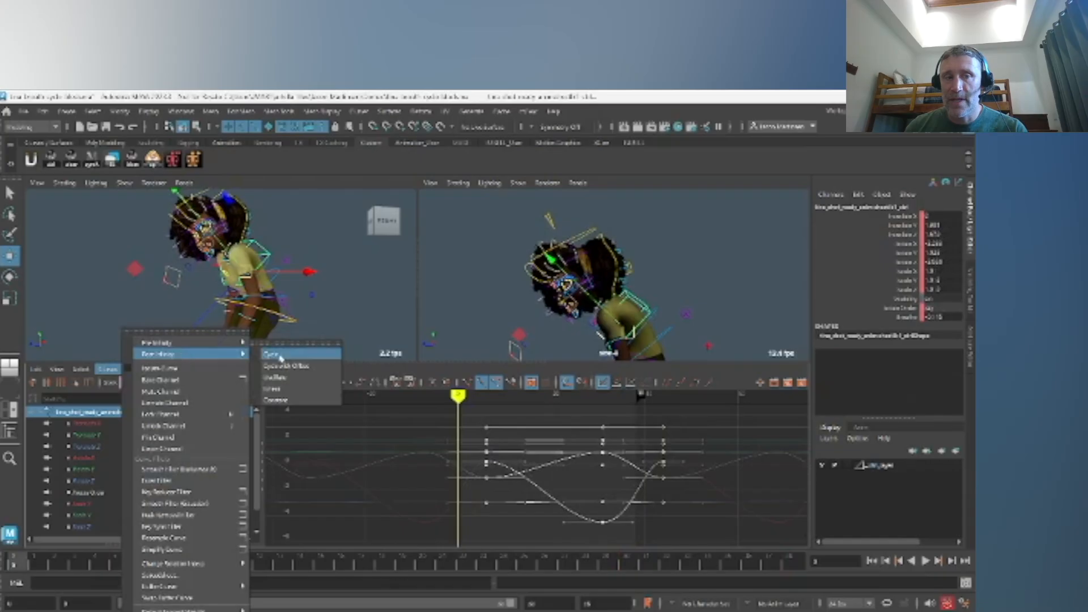
click(273, 357)
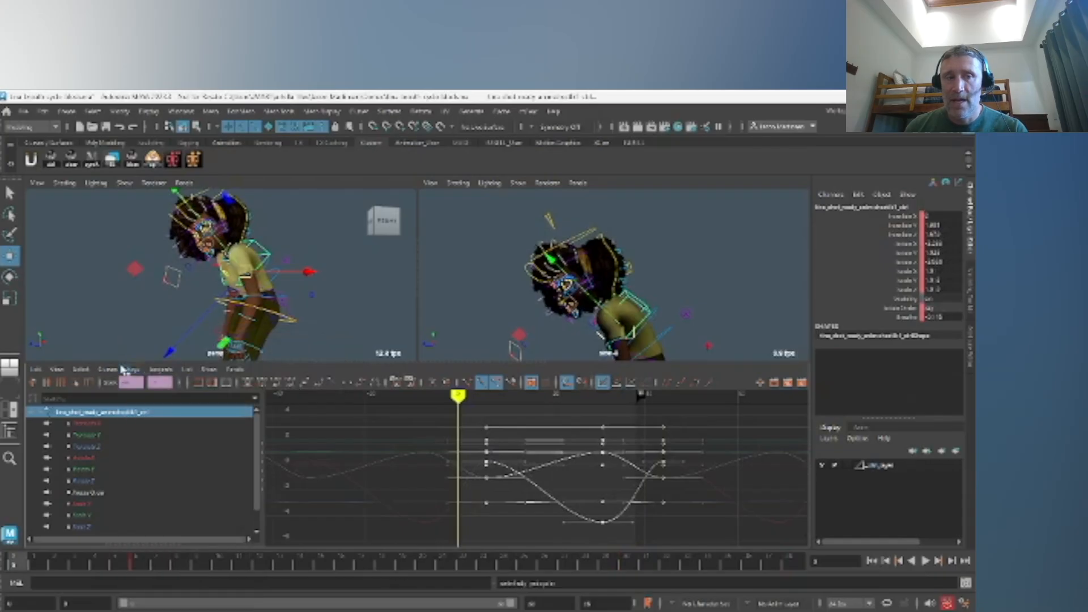
click(108, 369)
click(310, 358)
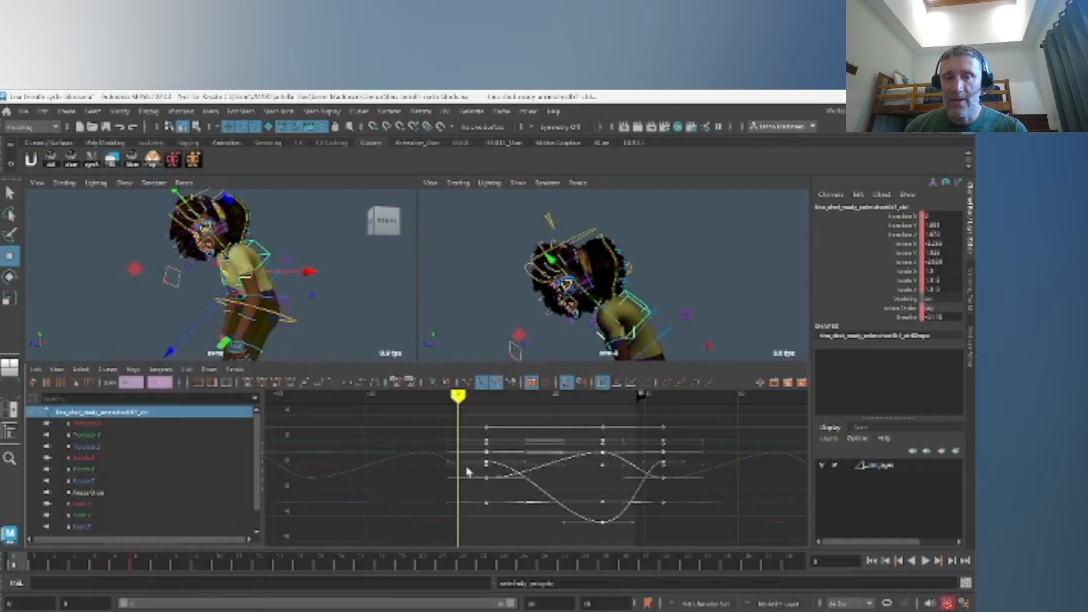
click(494, 545)
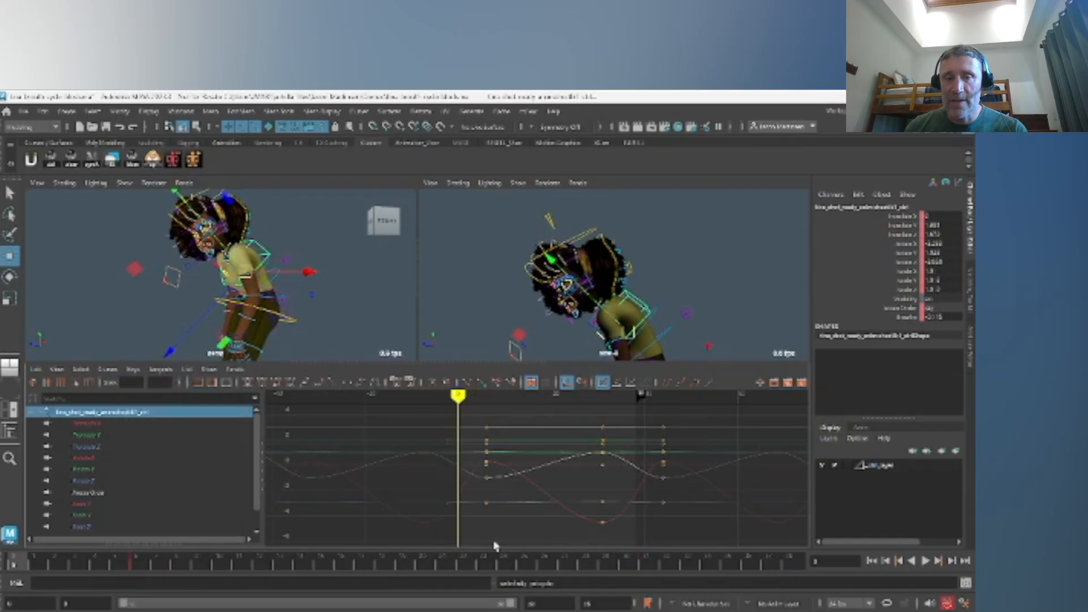
Insert keys on the chest's Rotate X curve at frames 38 and 0, and delete the key beyond the timeline's end.
click(96, 459)
key(f)
alt+shift+right_drag(603, 462, 591, 462)
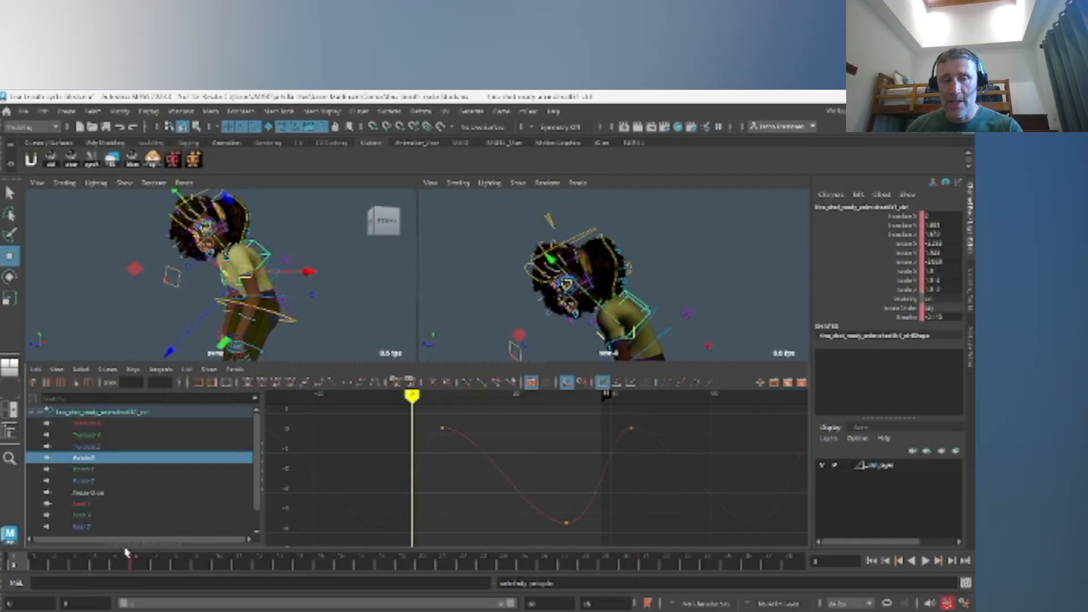
click(793, 562)
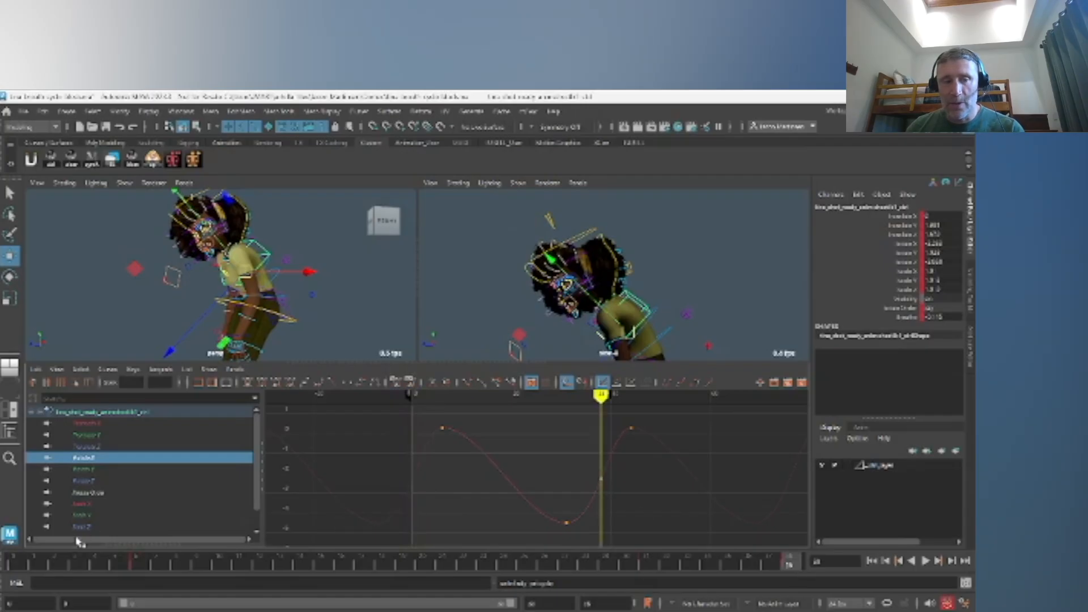
click(17, 565)
click(631, 427)
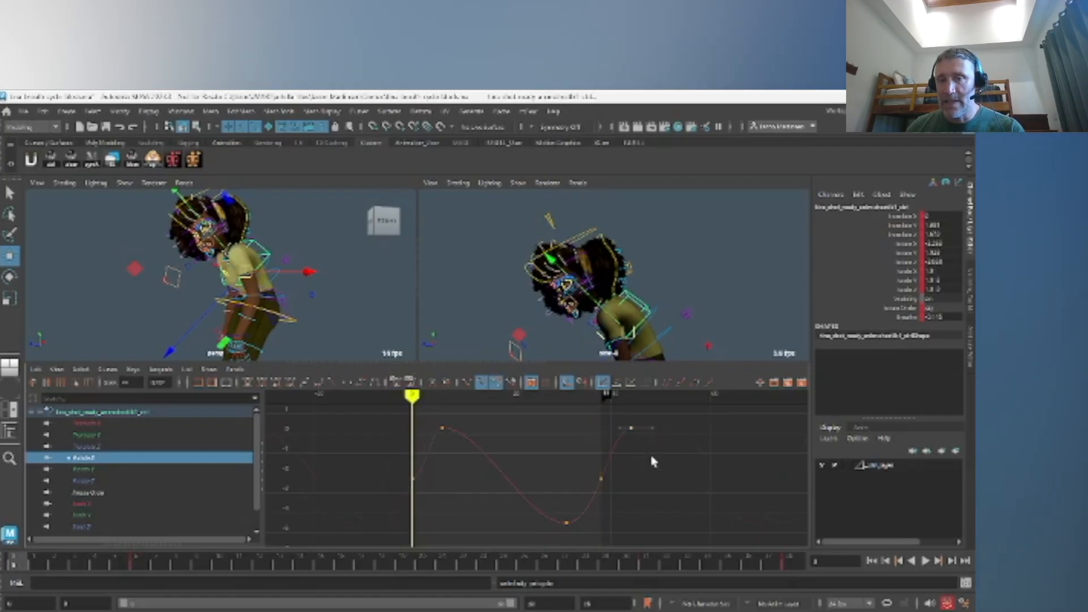
key(Delete)
drag(414, 495, 432, 516)
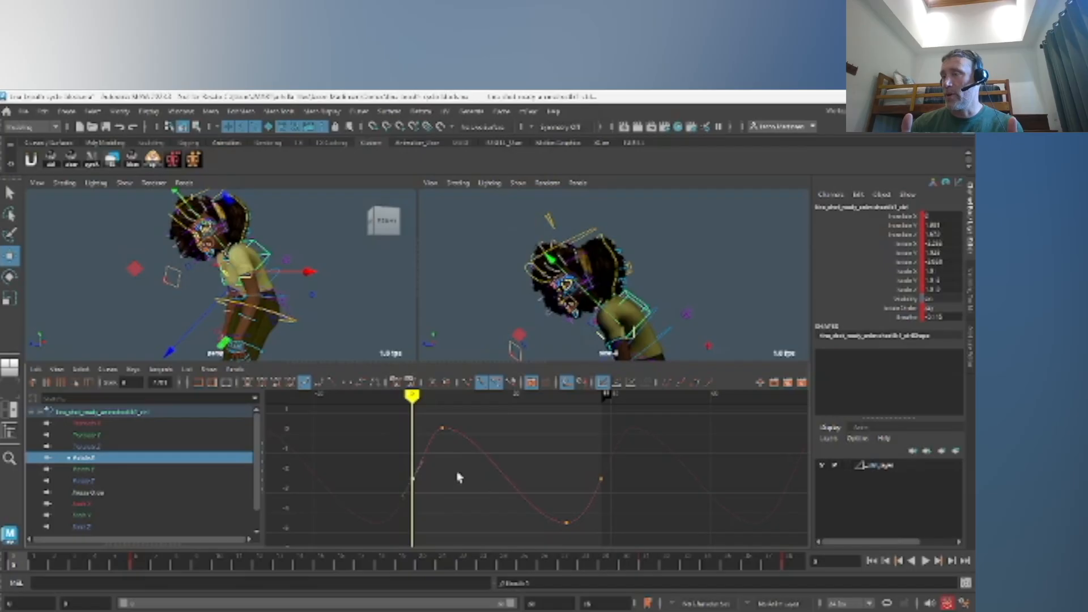
Undo the inserted start and end keys and the key deletion on the chest's Rotate X curve.
key(ctrl+z)
key(ctrl+z)
key(ctrl+z)
key(ctrl+z)
key(ctrl+z)
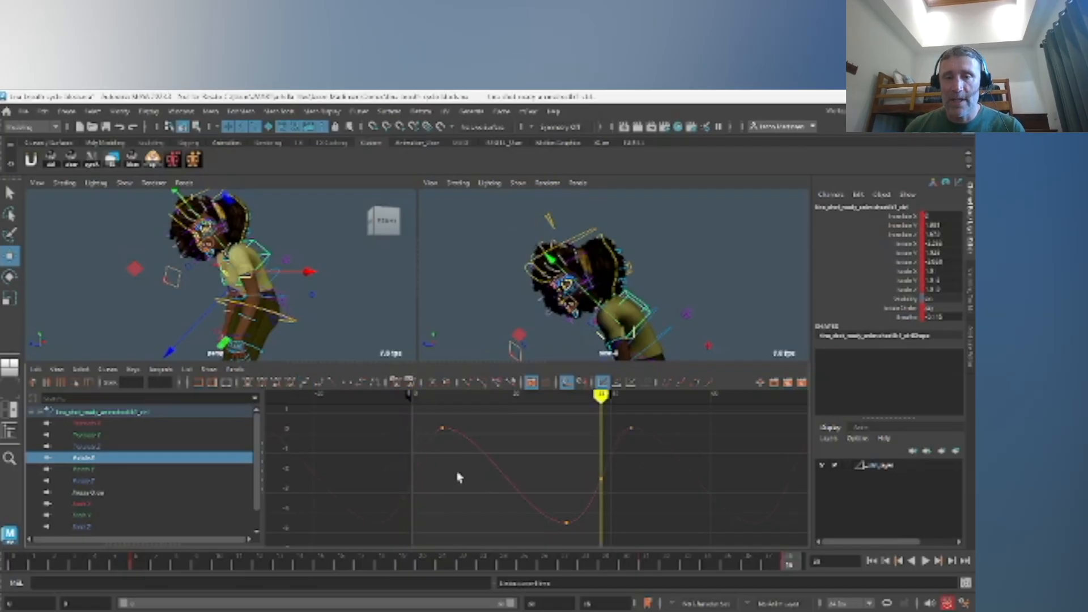
key(ctrl+z)
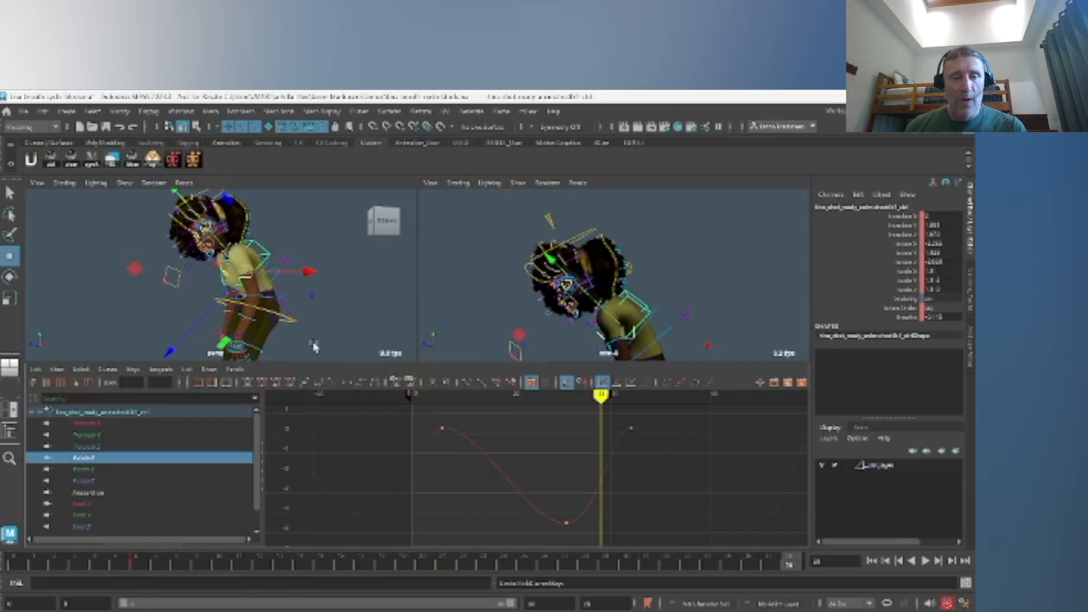
Select the head control, unmute its Translate, Rotate and Scale channels, and frame its curves in the Graph Editor.
key(space)
click(399, 200)
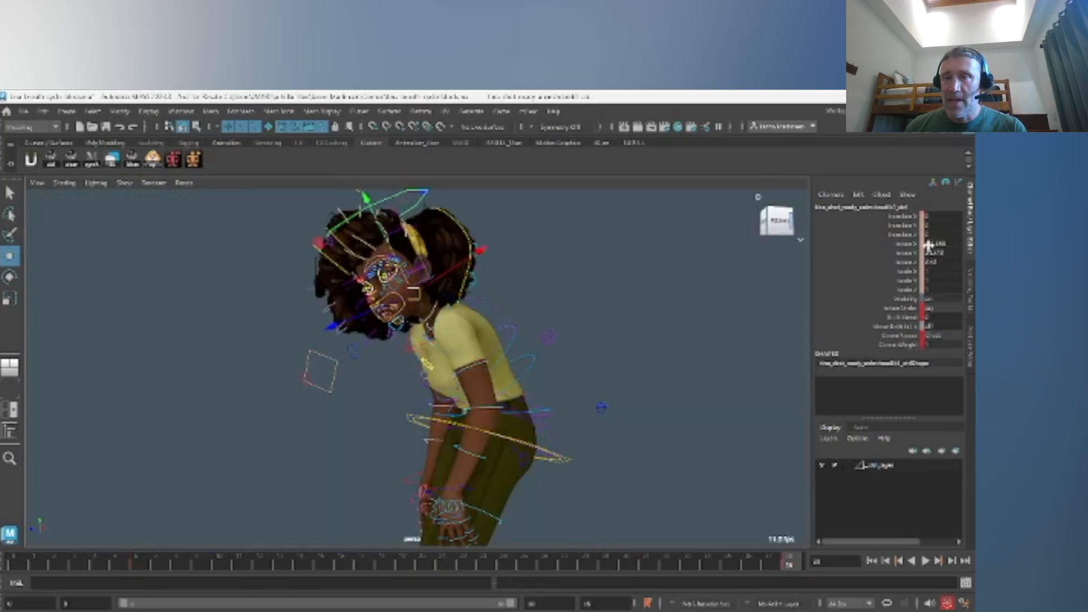
drag(914, 293, 906, 221)
right_click(906, 221)
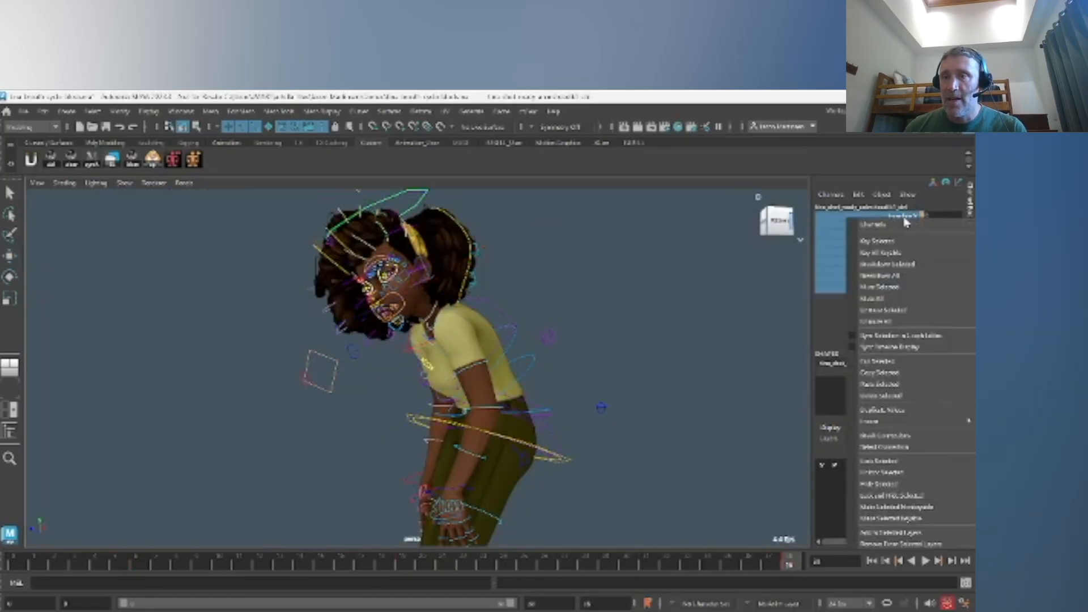
click(891, 311)
key(space)
key(f)
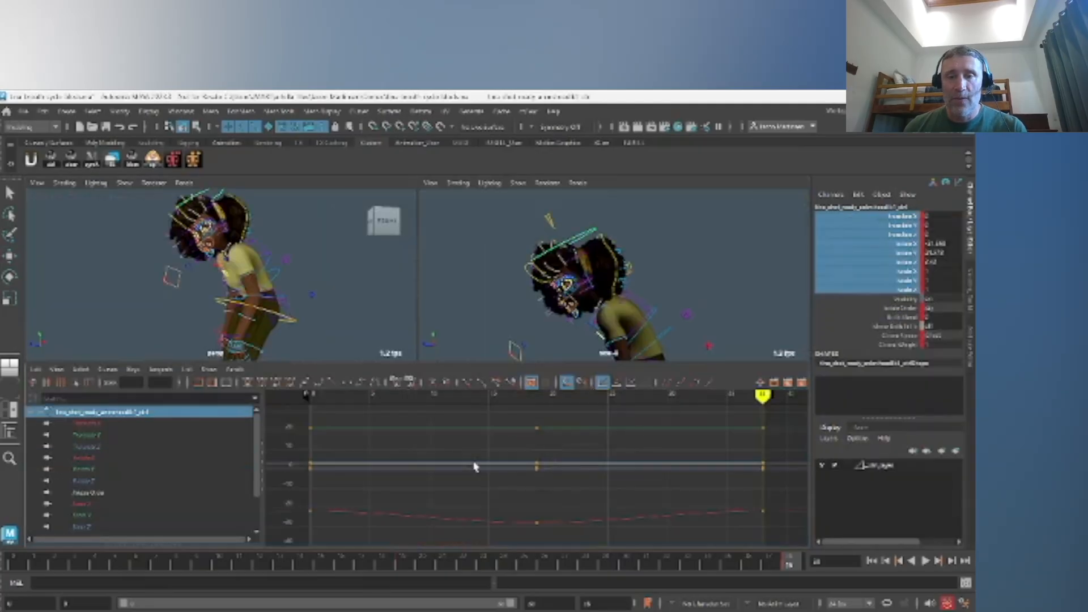
Move the head's Translate, Rotate and Scale middle keys to frame 25 and shift all those channels' keys about 11 frames later.
click(97, 424)
scroll(101, 469, down, 2)
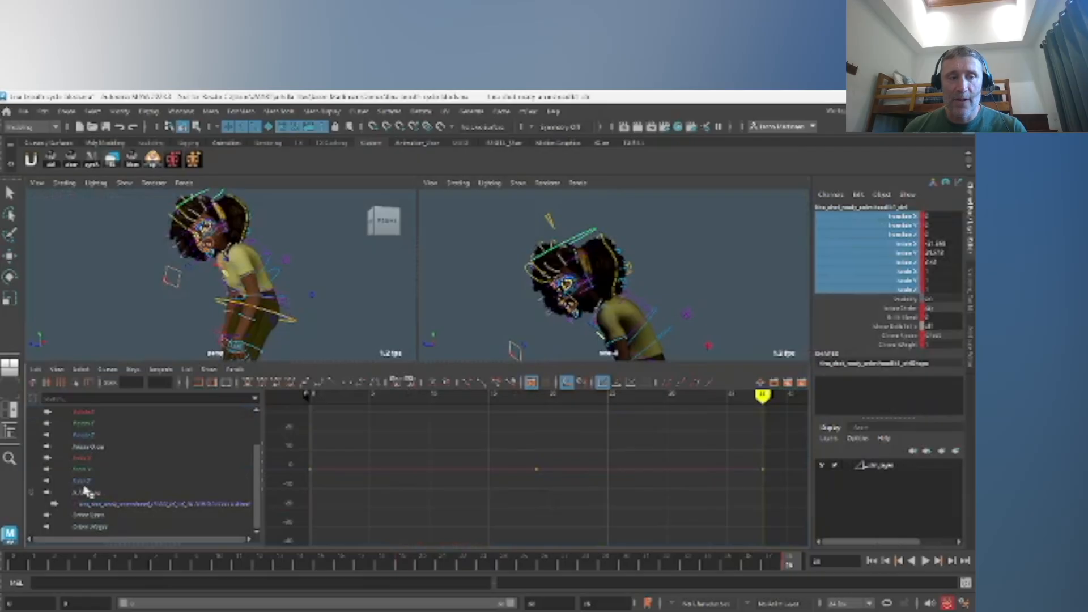
shift+click(83, 483)
key(w)
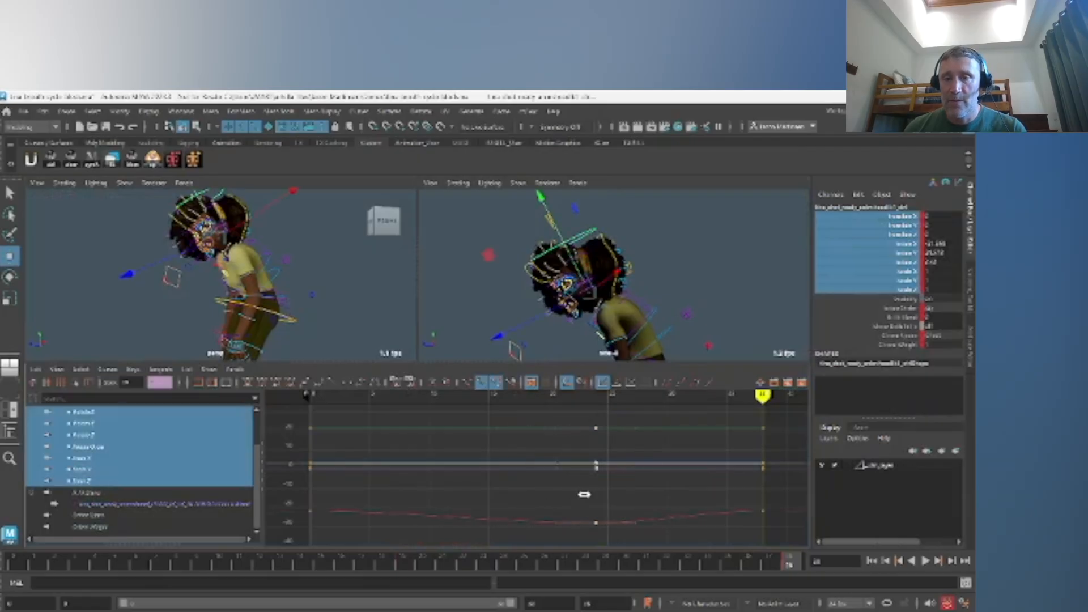
drag(475, 412, 488, 539)
middle_drag(395, 498, 533, 501)
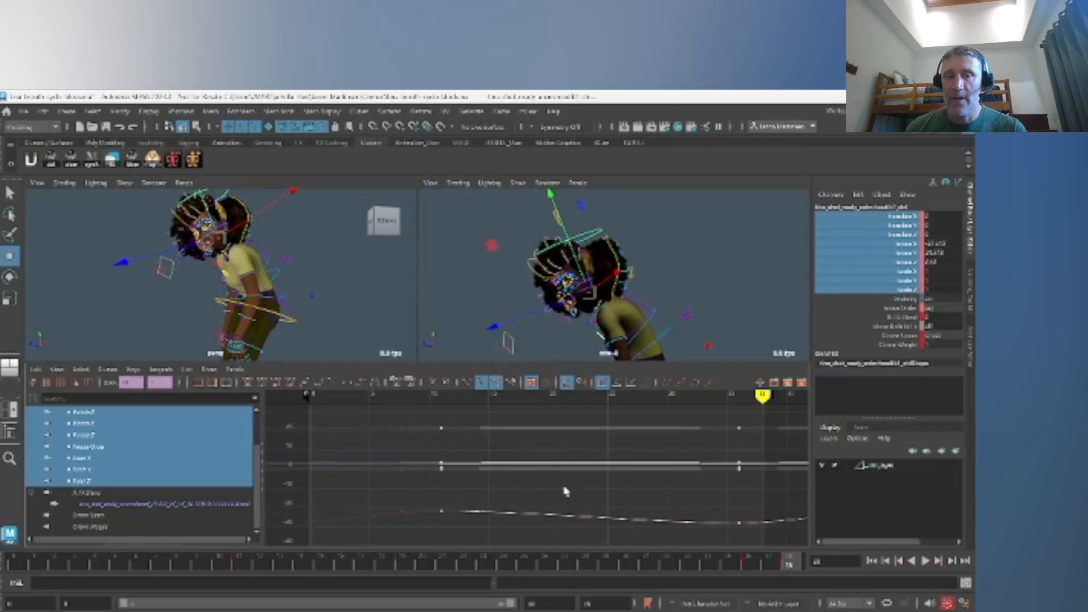
Select both the left and right shoulder controls and bring up their animation curves in the Graph Editor.
key(space)
key(f)
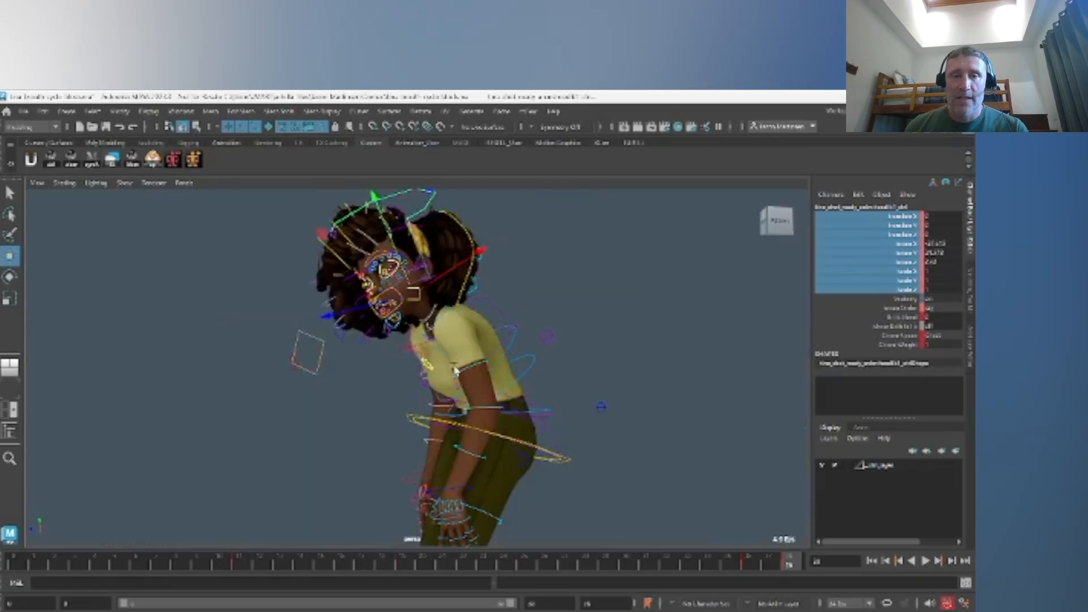
click(400, 354)
click(404, 354)
alt+drag(404, 355, 460, 361)
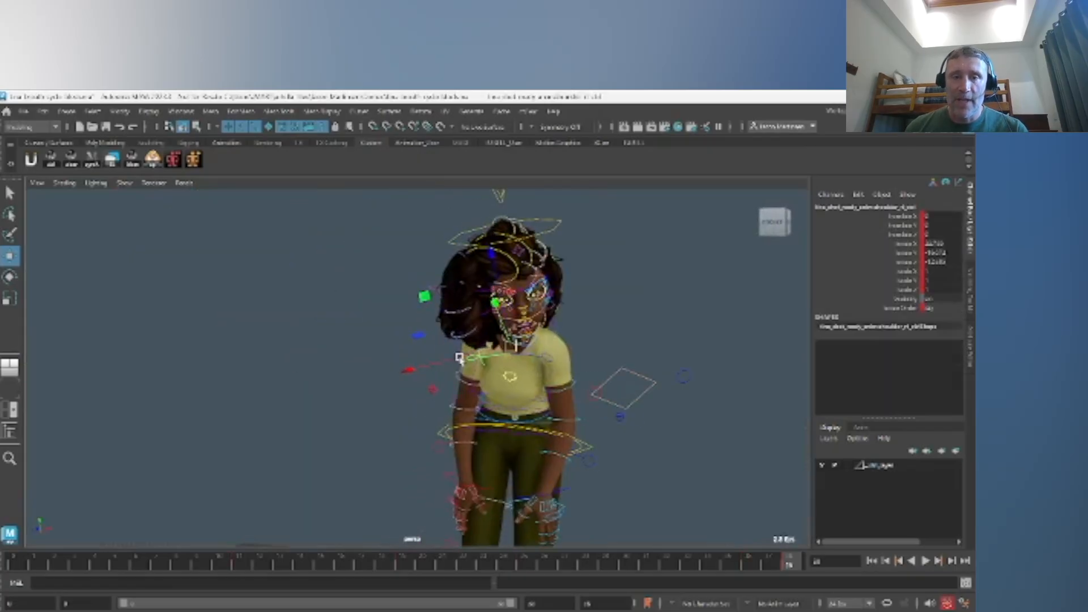
key(space)
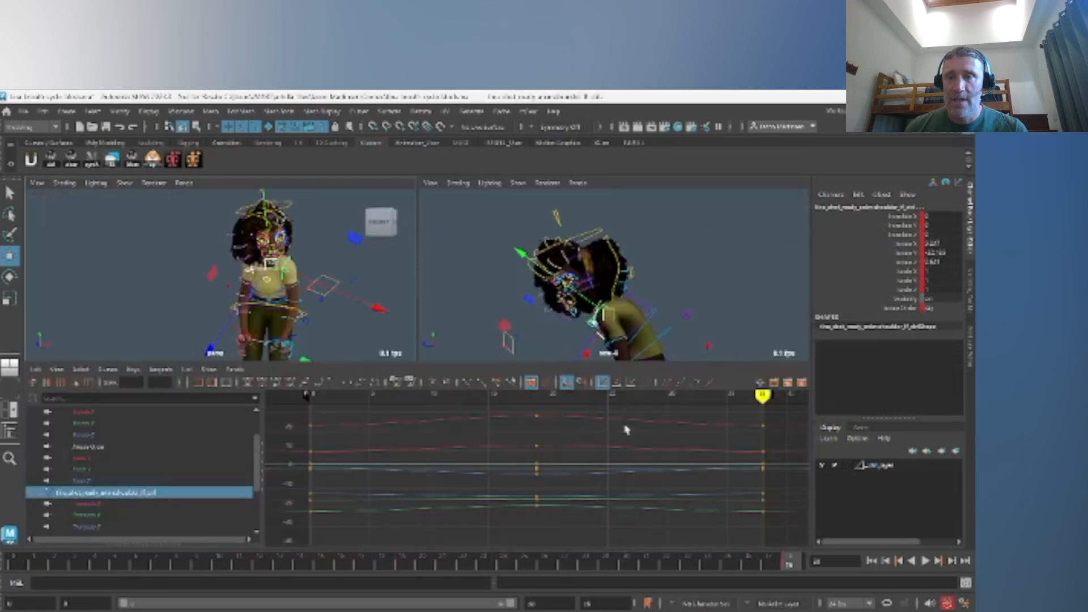
Move the shoulders' middle keys about 4 frames later and shift all their keys about 6 frames later.
drag(520, 409, 576, 537)
middle_drag(569, 495, 601, 493)
drag(497, 534, 418, 405)
shift+middle_drag(437, 452, 508, 456)
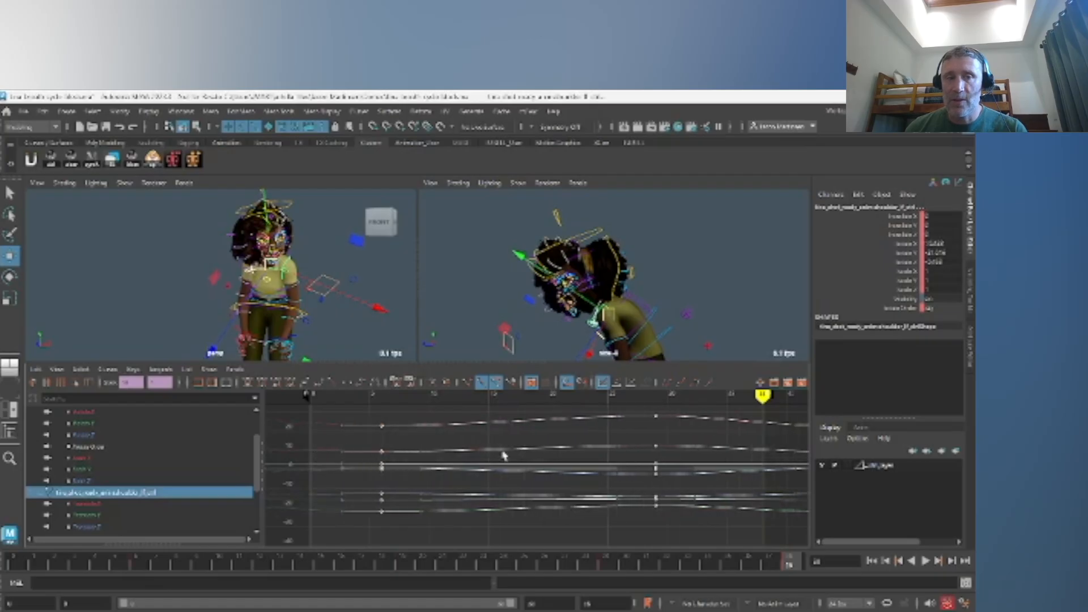
Play the breath cycle in the enlarged perspective view from the side and from a three-quarter angle.
key(space)
alt+drag(398, 350, 457, 425)
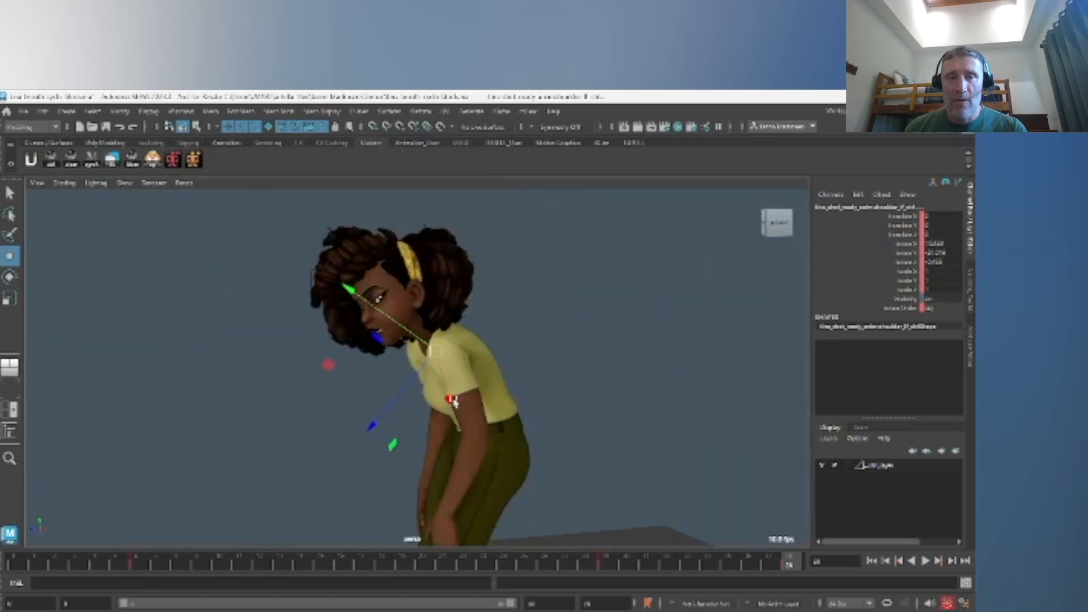
key(alt+v)
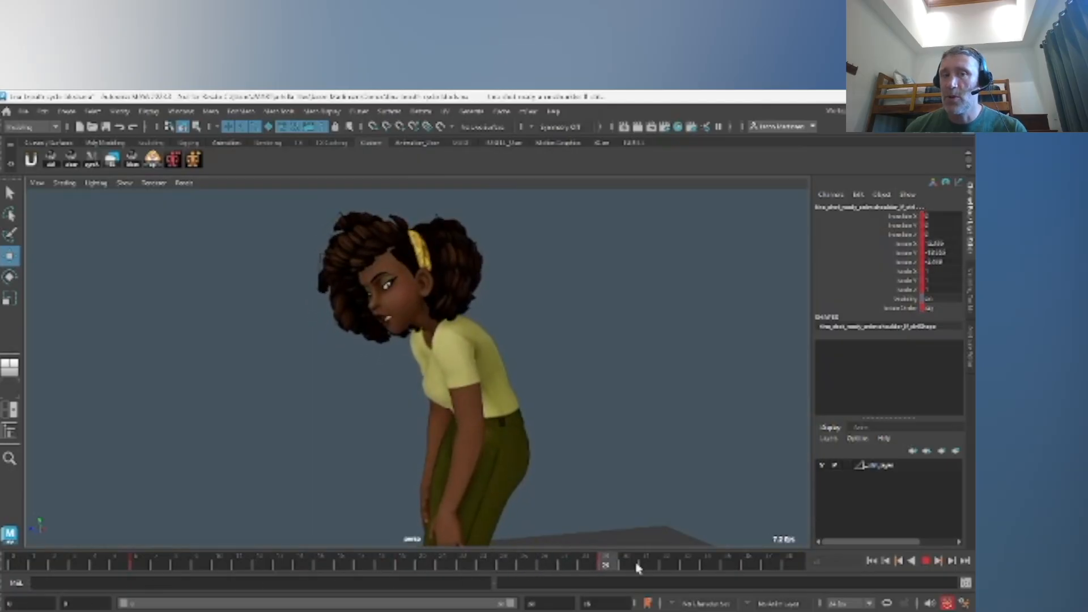
key(alt+v)
alt+right_drag(612, 443, 386, 442)
alt+middle_drag(481, 444, 498, 346)
alt+right_drag(498, 347, 532, 391)
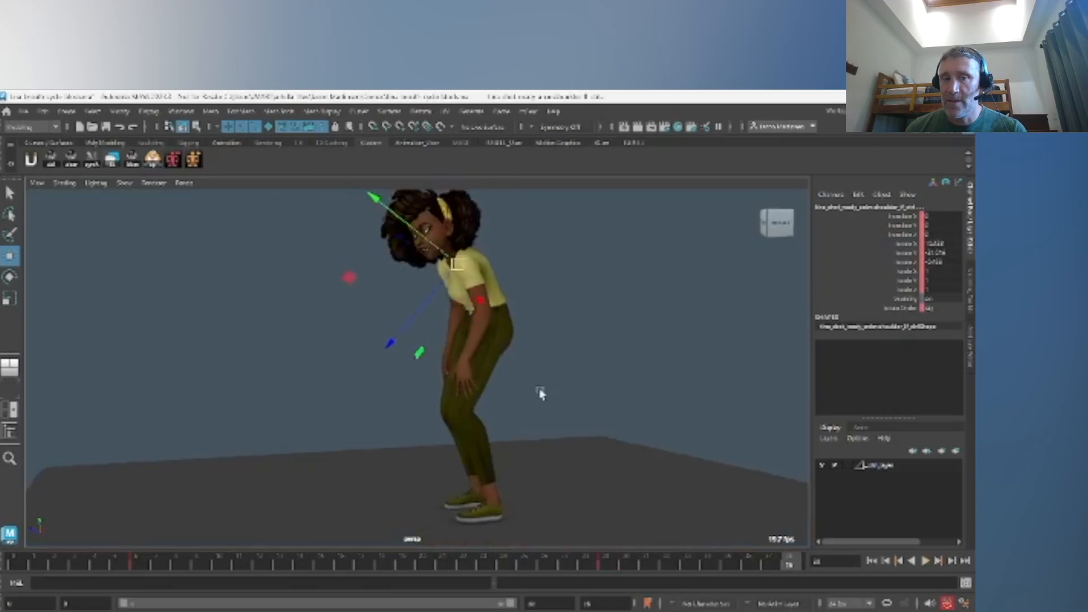
alt+drag(532, 391, 573, 389)
click(926, 561)
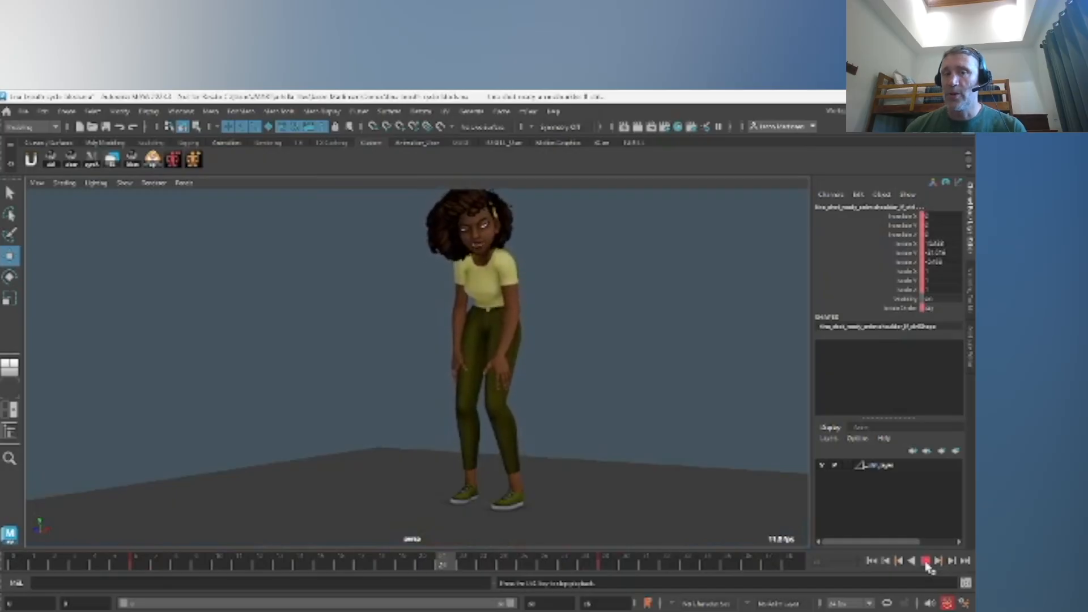
click(926, 561)
Play the breath cycle with nothing selected, examining the body motion from three-quarter and side angles.
alt+drag(432, 364, 415, 399)
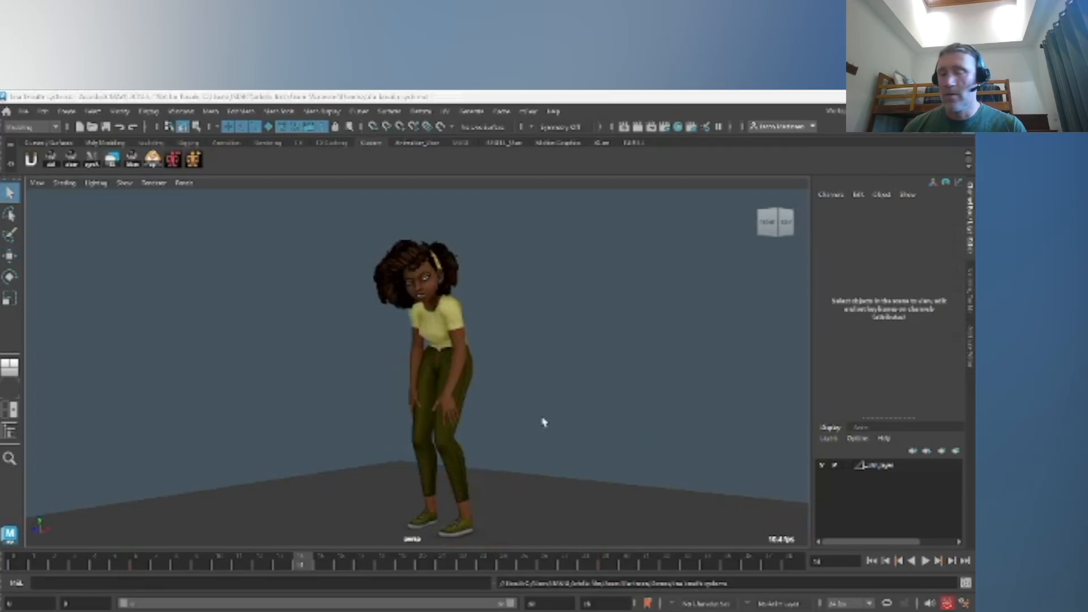
click(926, 561)
mouse_move(530, 435)
alt+mouse_down()
mouse_move(540, 432)
mouse_move(441, 429)
mouse_move(500, 457)
alt+mouse_up()
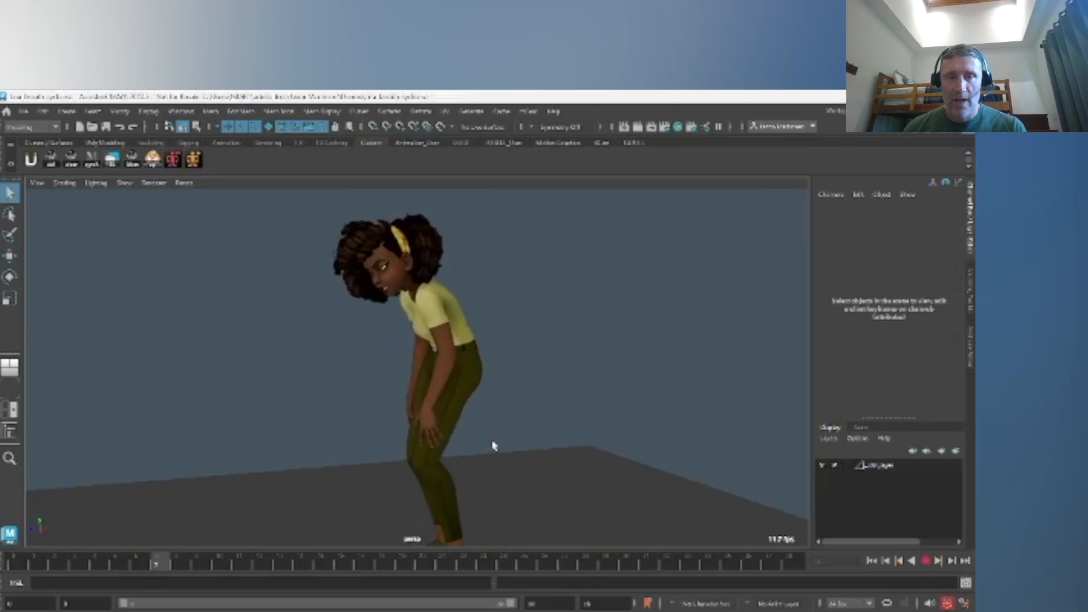
alt+drag(495, 447, 488, 442)
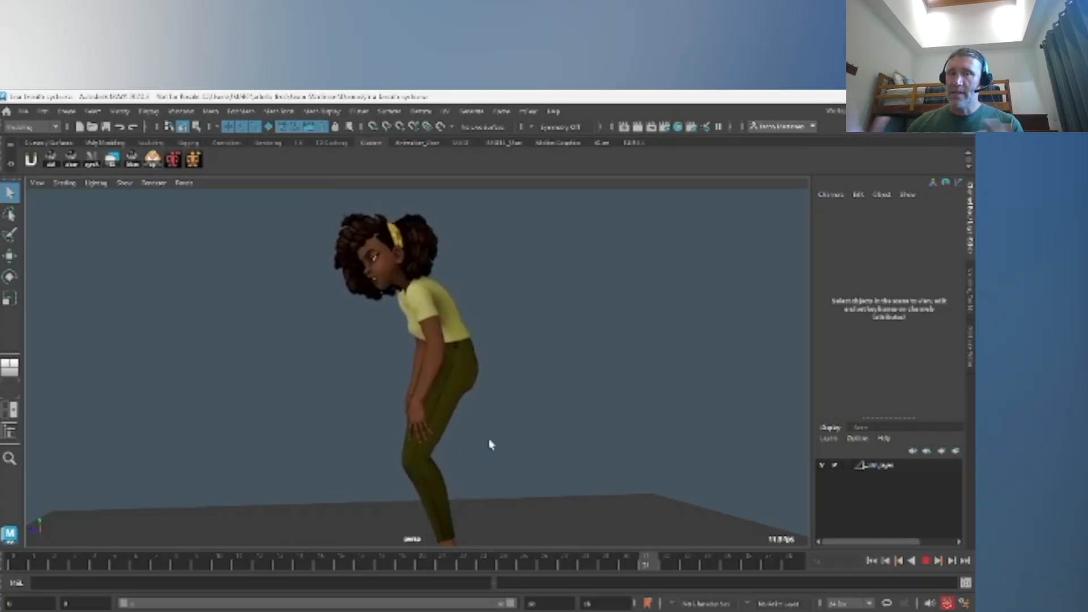
click(912, 561)
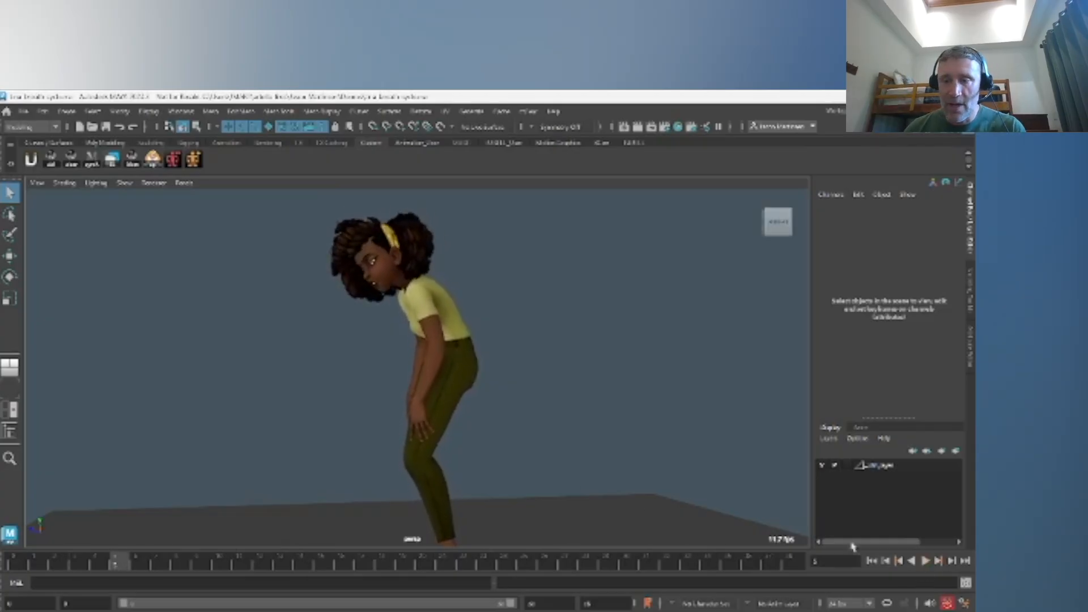
Select the head control and raise the middle key of its Rotate X curve to about -25.
key(space)
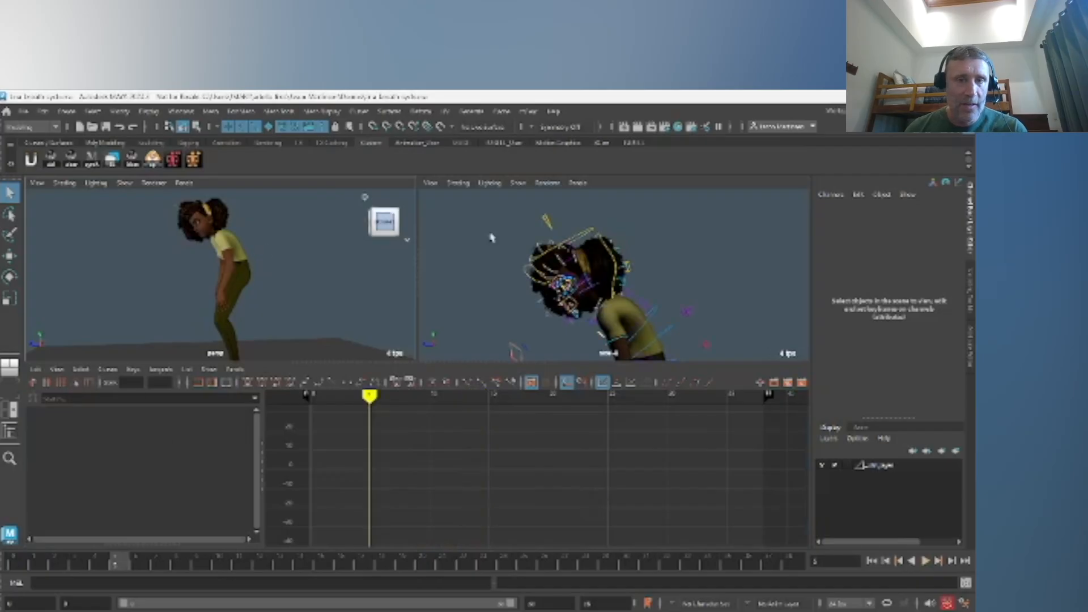
click(574, 244)
click(88, 456)
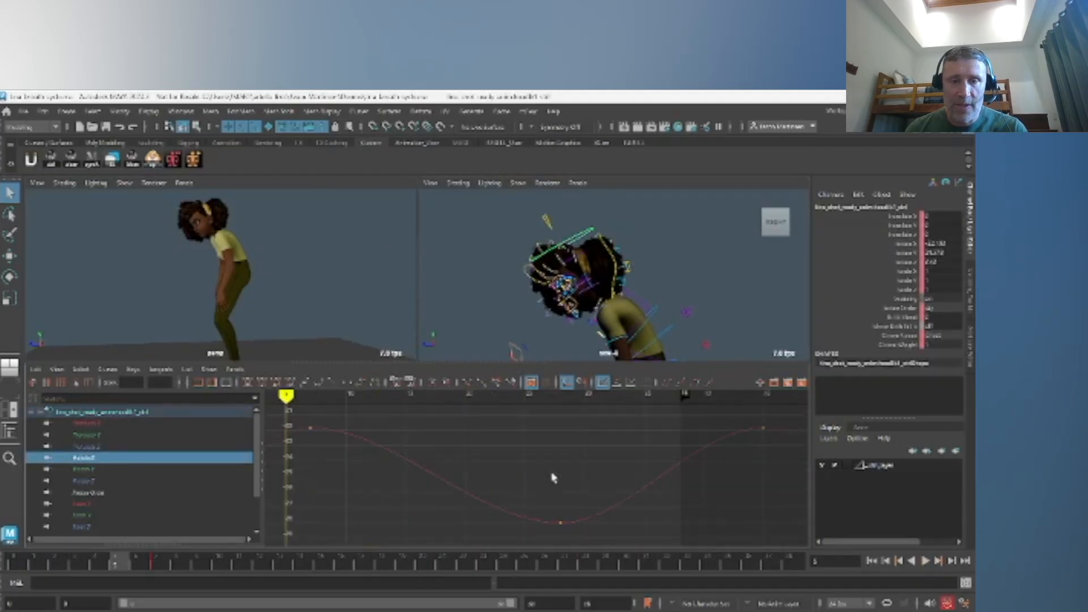
key(w)
click(569, 496)
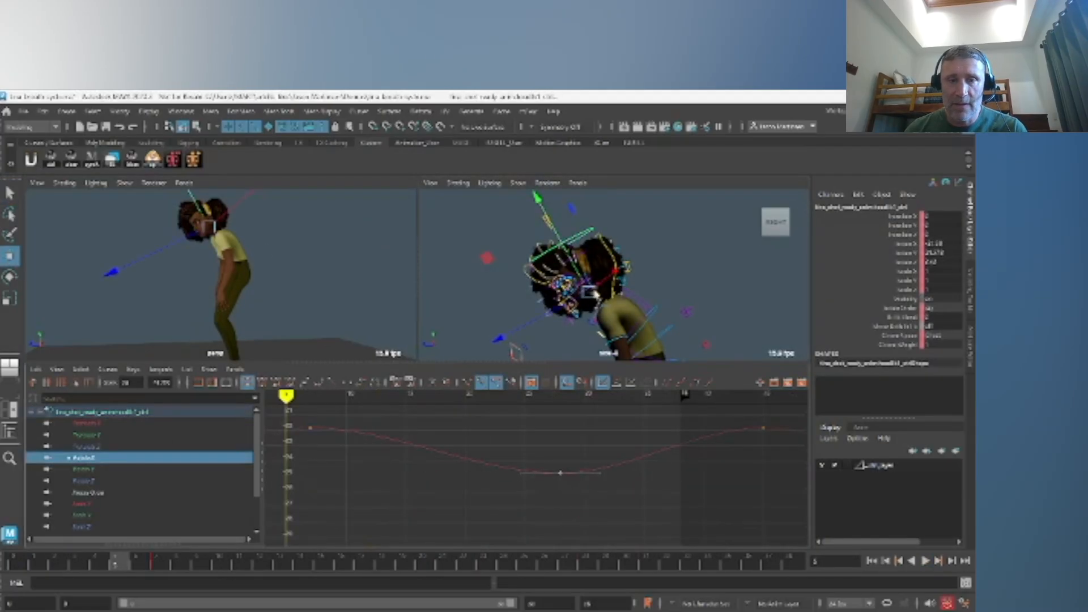
Play the cycle in the enlarged side view with all lights on to check the head motion.
key(space)
click(925, 561)
key(7)
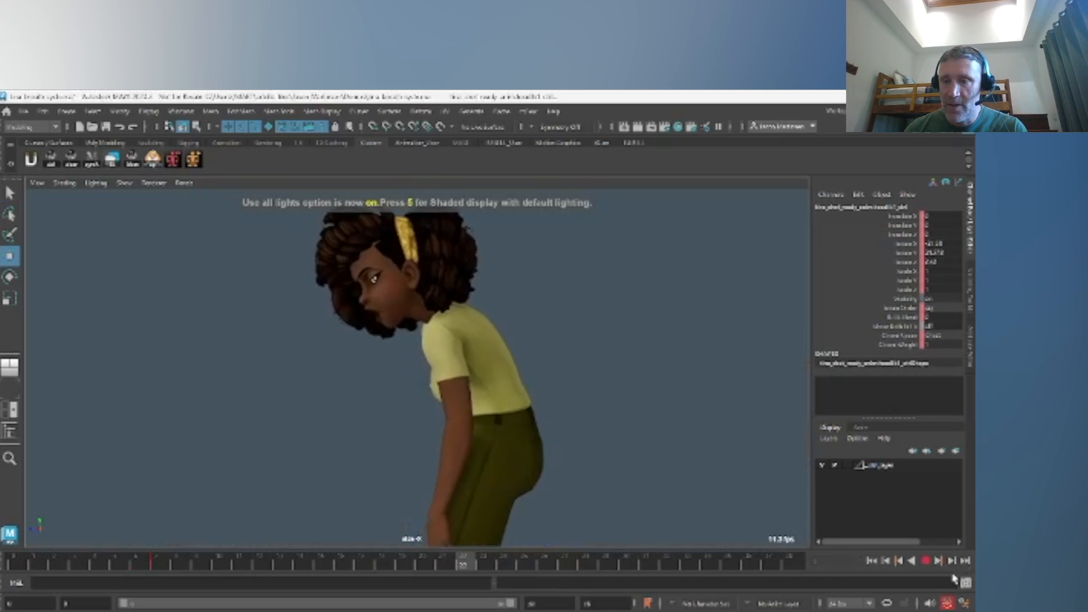
click(925, 560)
key(space)
key(space)
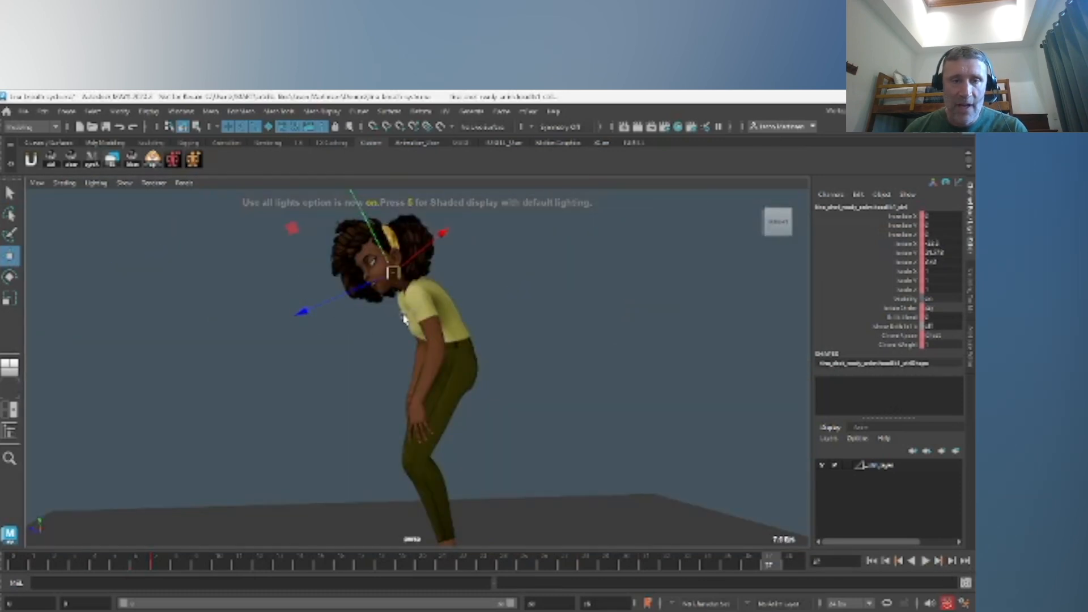
key(space)
key(space)
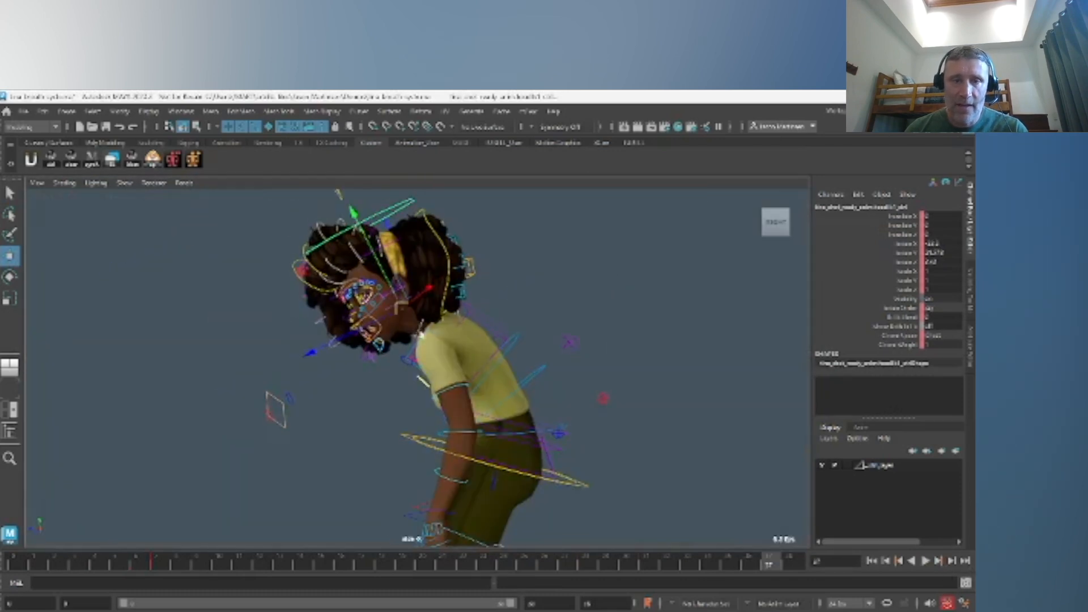
key(space)
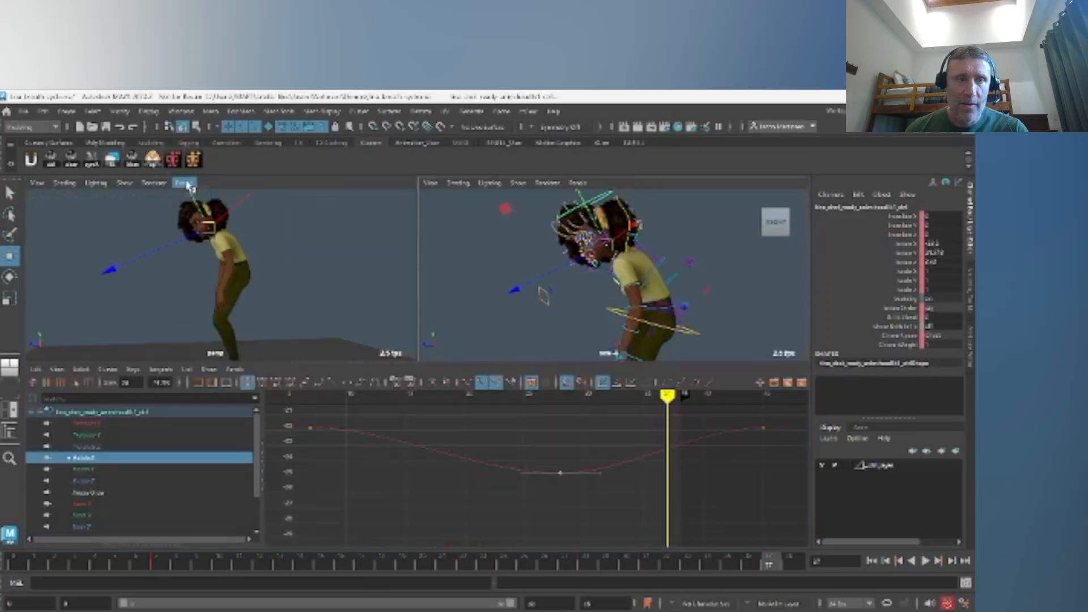
Turn on NURBS curve display in the perspective view and clear the selection.
click(183, 182)
mouse_move(255, 195)
click(312, 196)
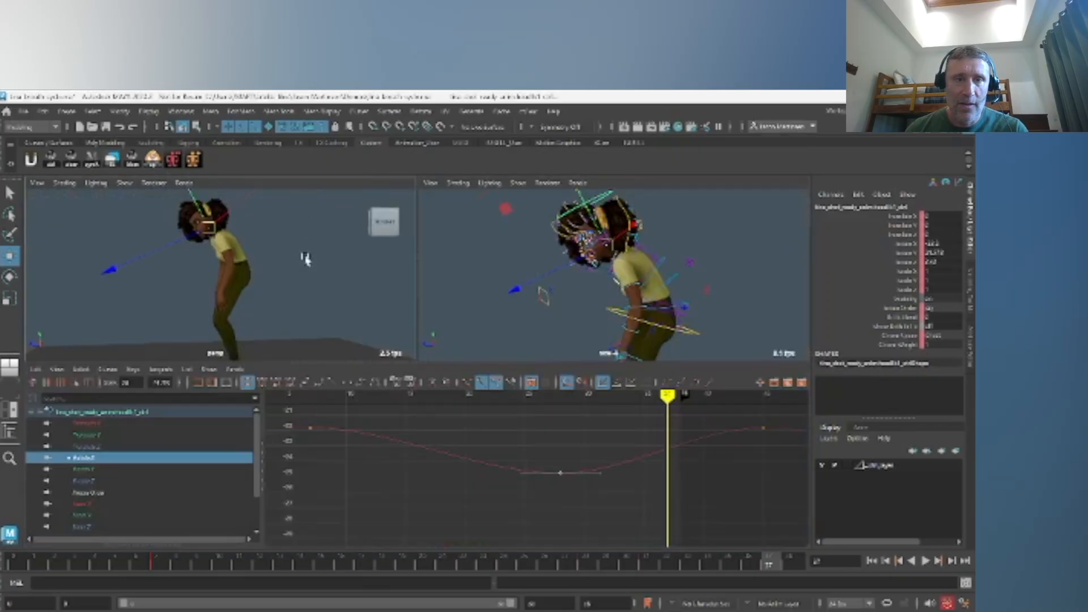
key(space)
click(124, 183)
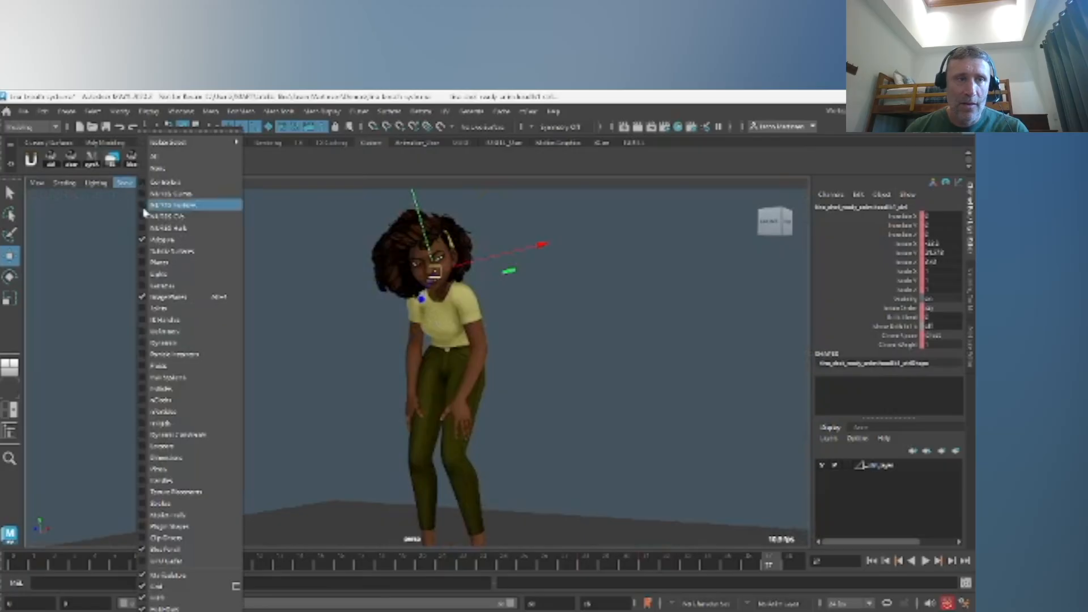
click(171, 196)
alt+right_drag(482, 329, 665, 374)
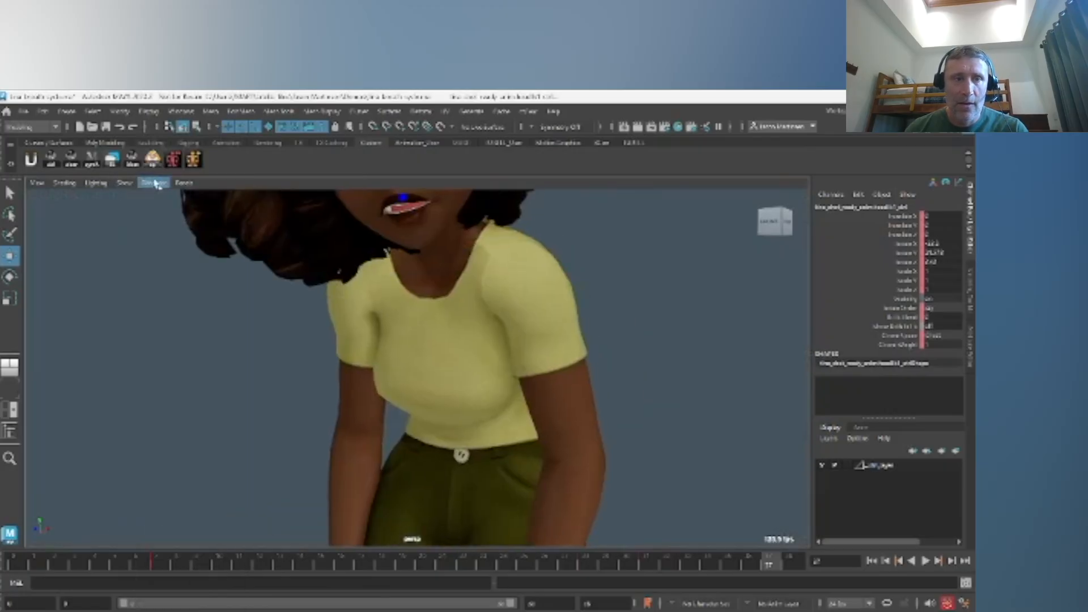
click(124, 182)
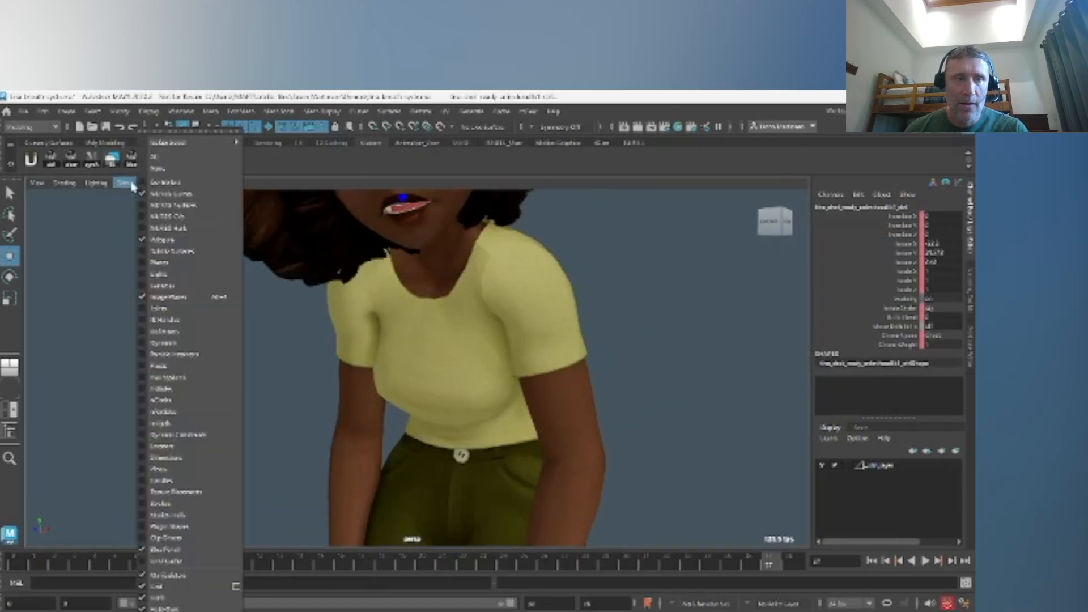
click(317, 298)
alt+drag(437, 315, 362, 303)
alt+middle_drag(362, 303, 429, 375)
scroll(429, 375, down, 3)
click(597, 328)
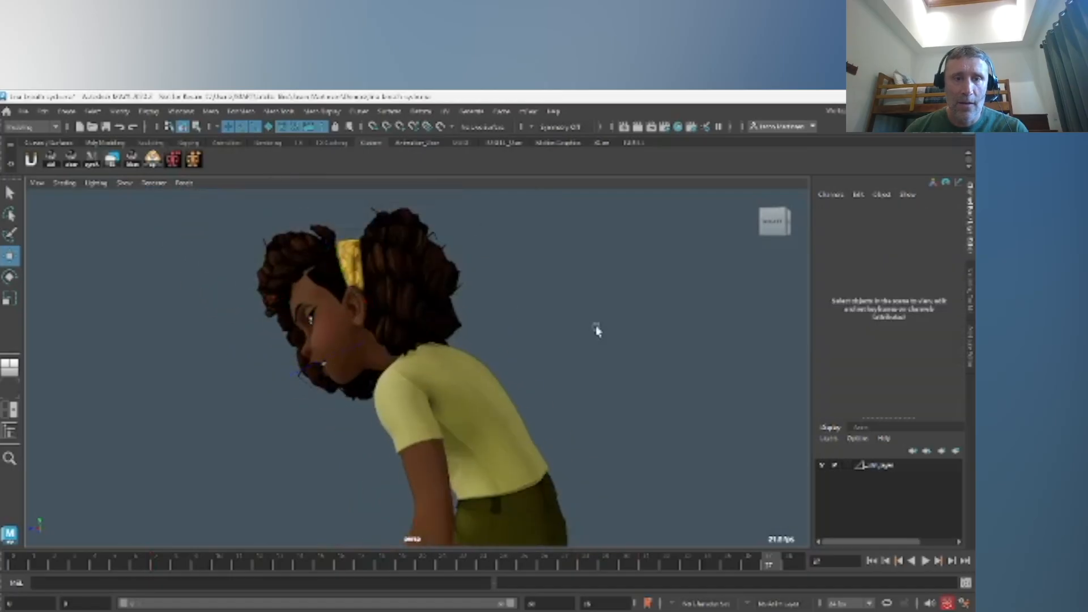
Select the neck control in the side view and change that viewport to a perspective camera.
key(space)
key(space)
click(424, 318)
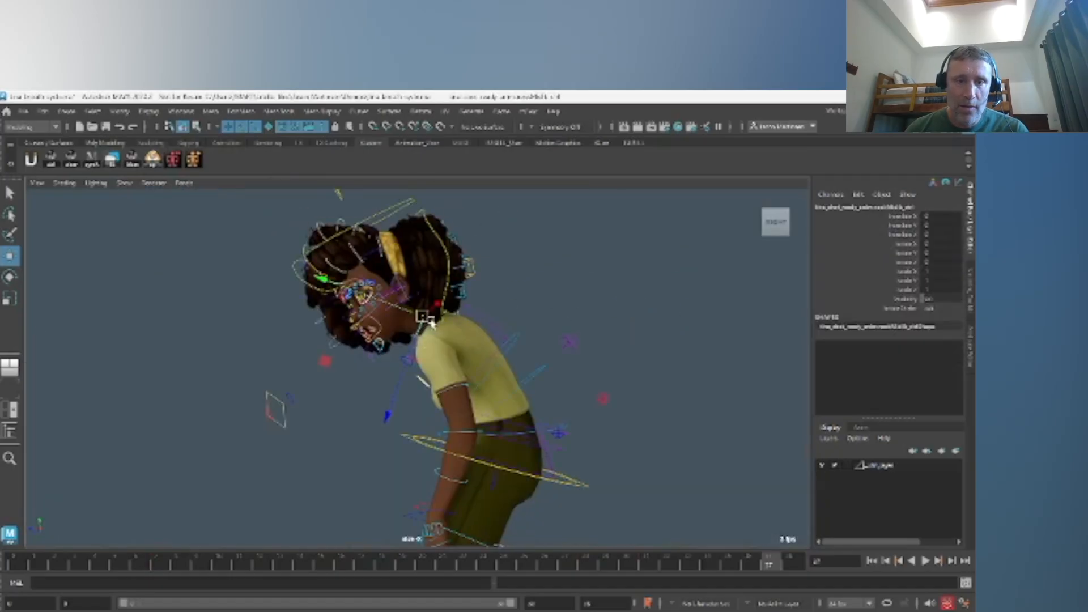
key(space)
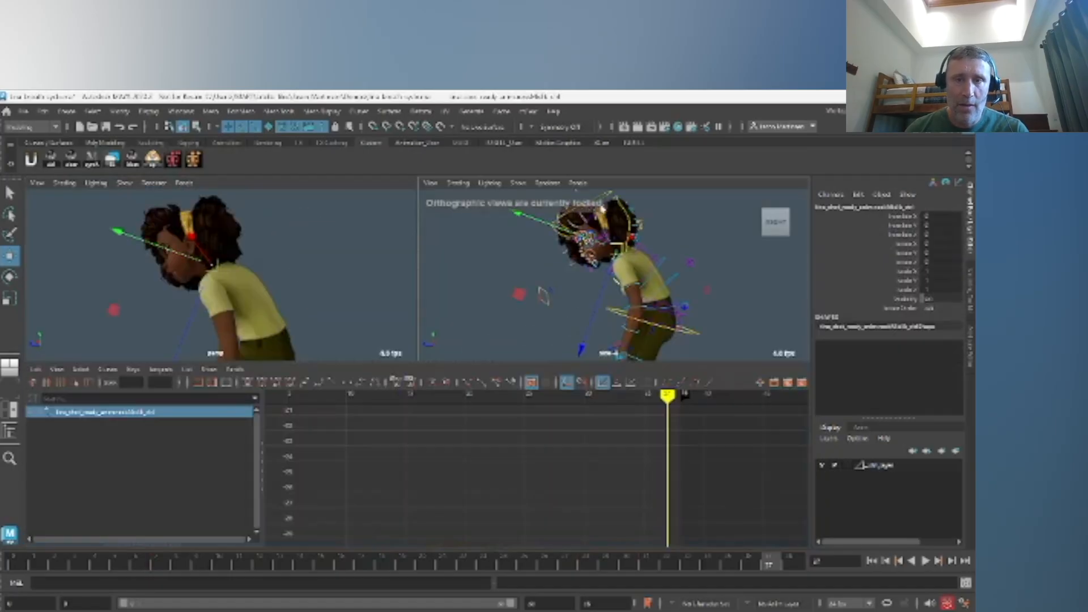
click(578, 182)
mouse_move(615, 198)
click(699, 196)
key(space)
alt+drag(550, 271, 437, 378)
click(434, 378)
click(441, 375)
key(e)
alt+drag(442, 358, 340, 352)
key(ctrl+z)
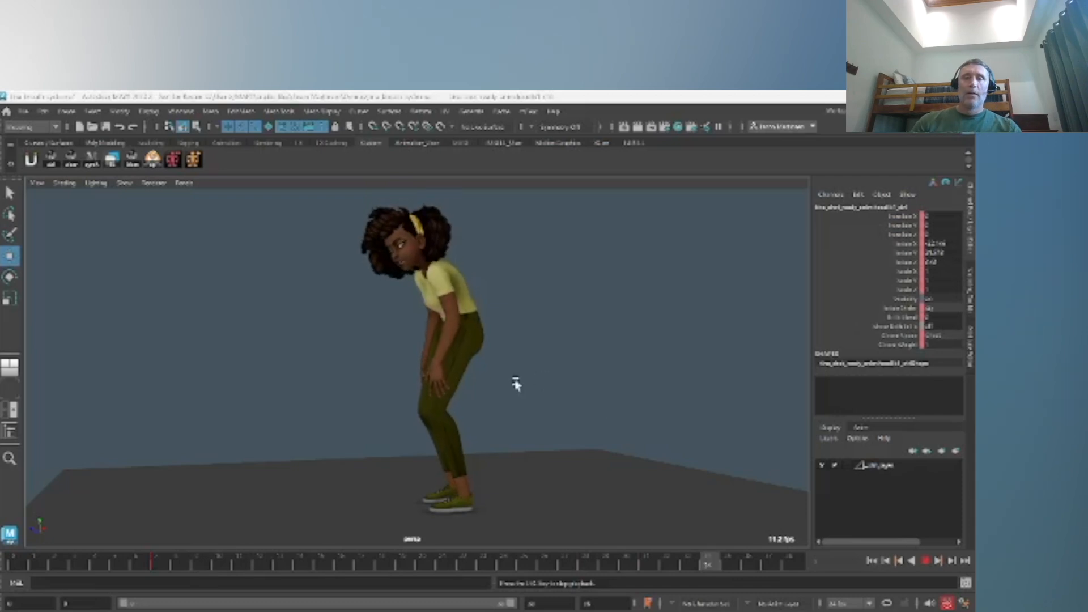
Watch the breath cycle play from a front three-quarter angle and stop playback.
alt+drag(576, 382, 572, 427)
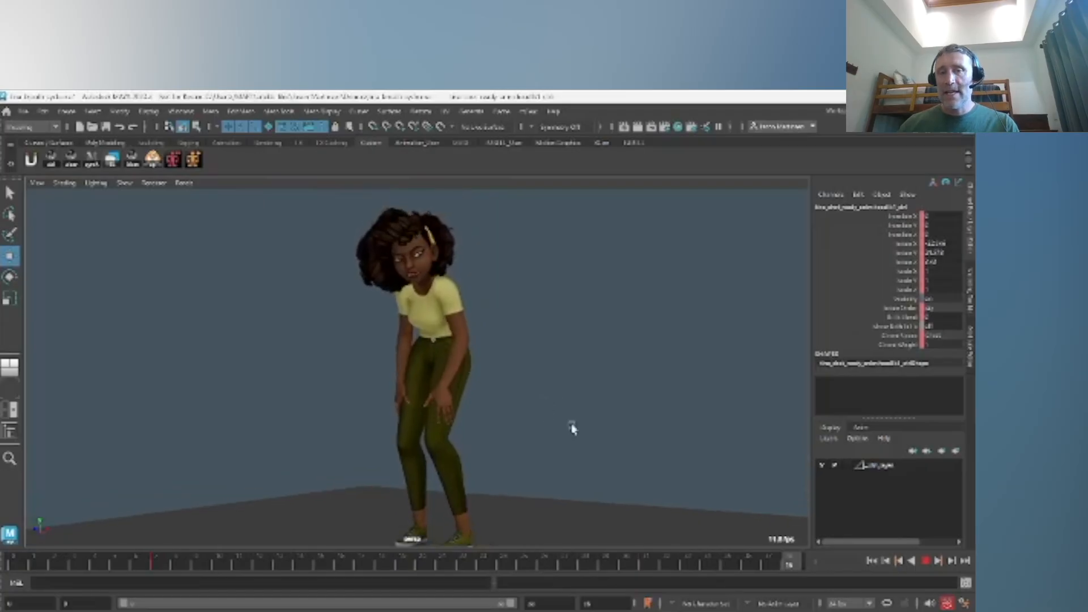
click(925, 561)
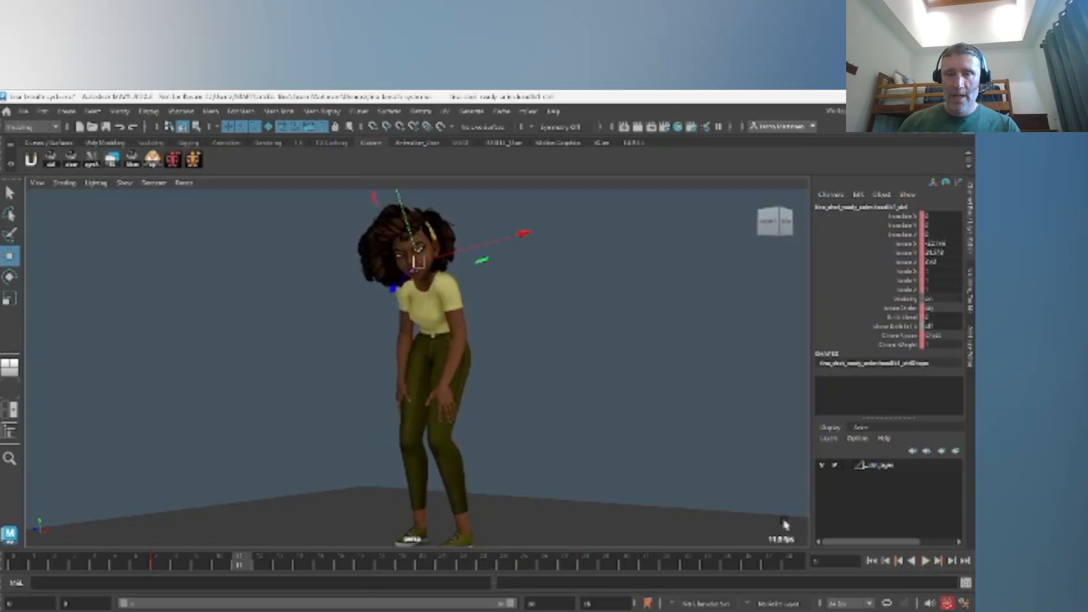
Go to frame 0, show the rig controls, and change the right arm's IK/FK blend on its settings control.
click(14, 564)
key(alt+1)
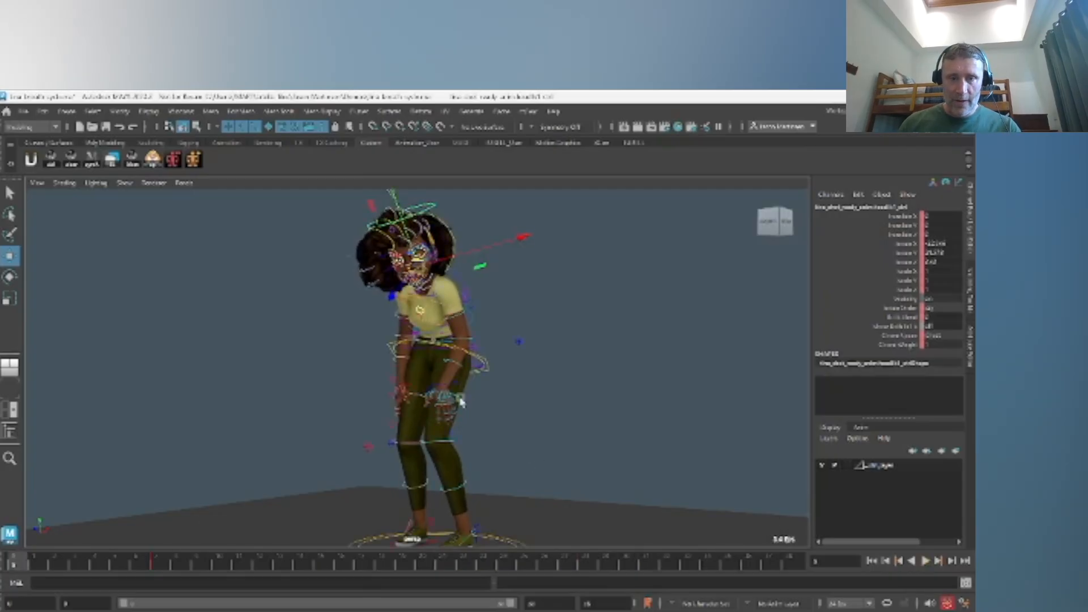
alt+right_drag(450, 399, 502, 437)
alt+drag(459, 435, 500, 428)
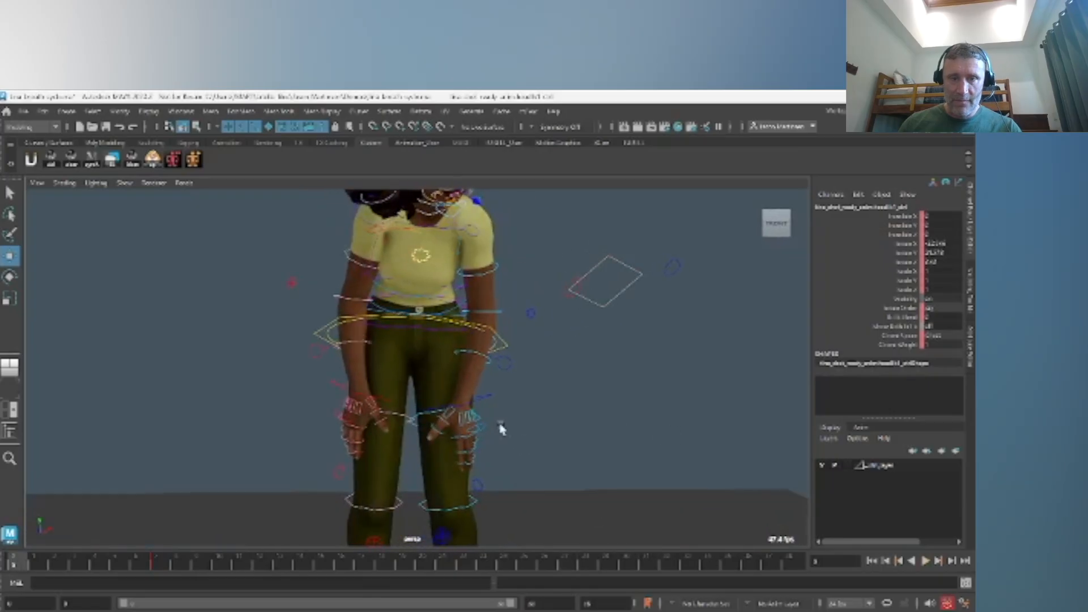
alt+right_drag(500, 427, 570, 466)
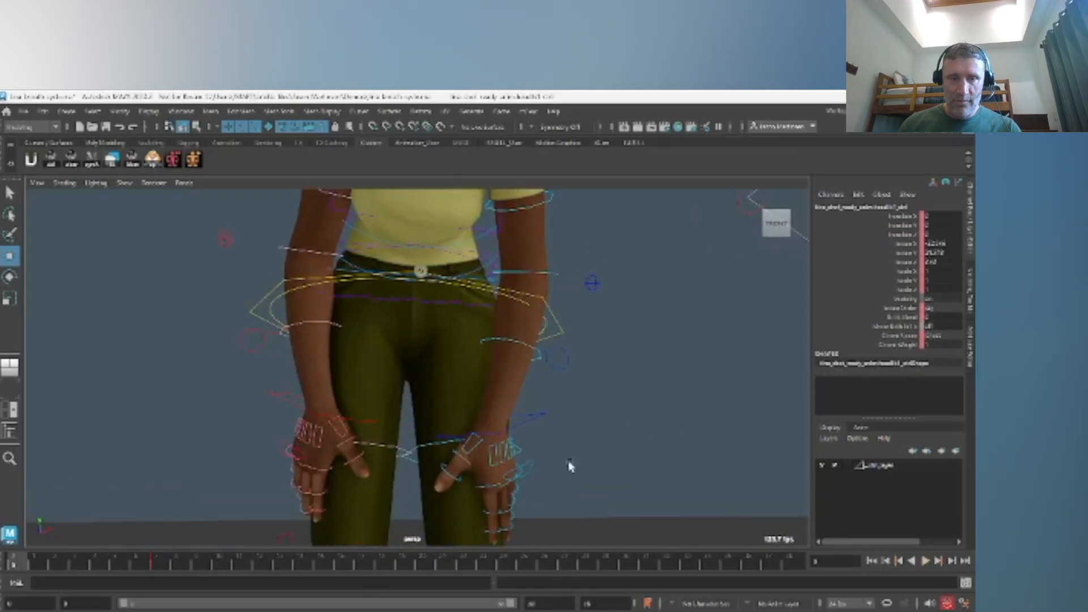
click(283, 537)
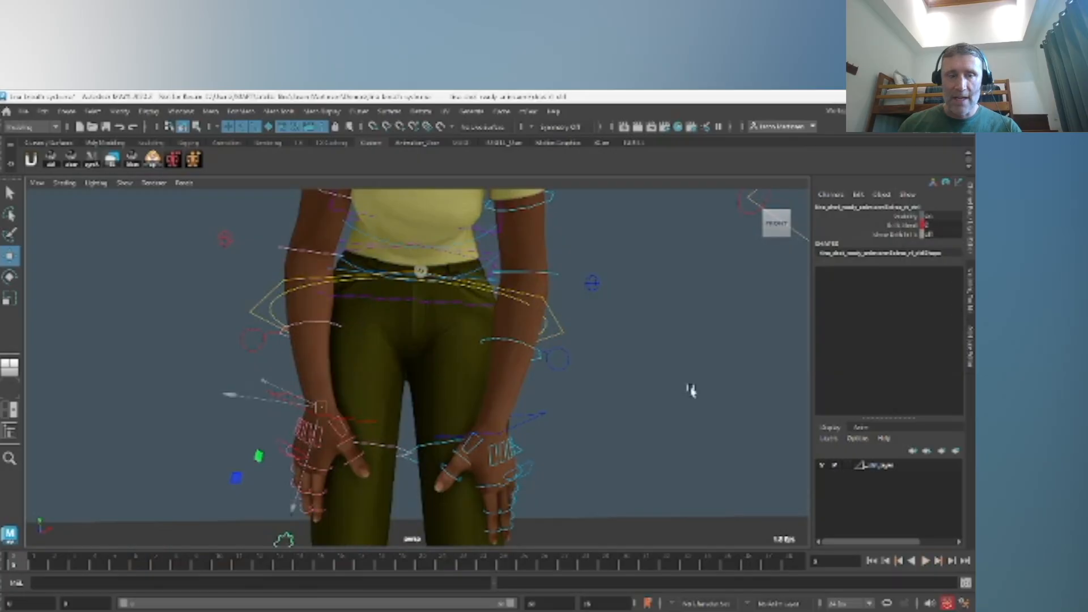
click(905, 226)
middle_drag(699, 362, 754, 369)
alt+middle_drag(568, 537, 604, 454)
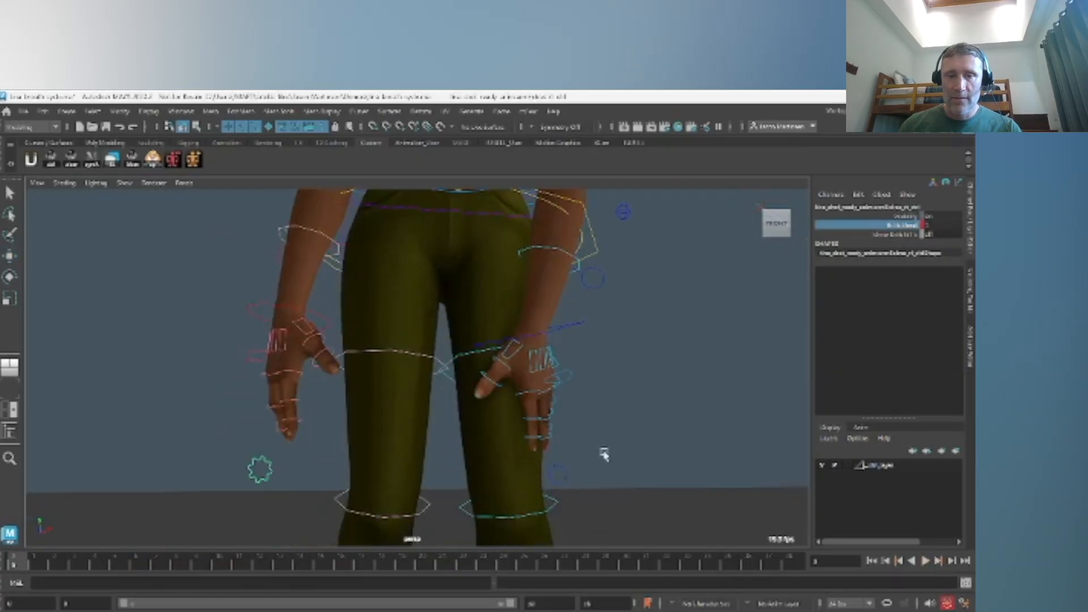
Change the left arm's IK/FK blend on its settings control to switch it to the other arm mode.
click(561, 471)
click(559, 472)
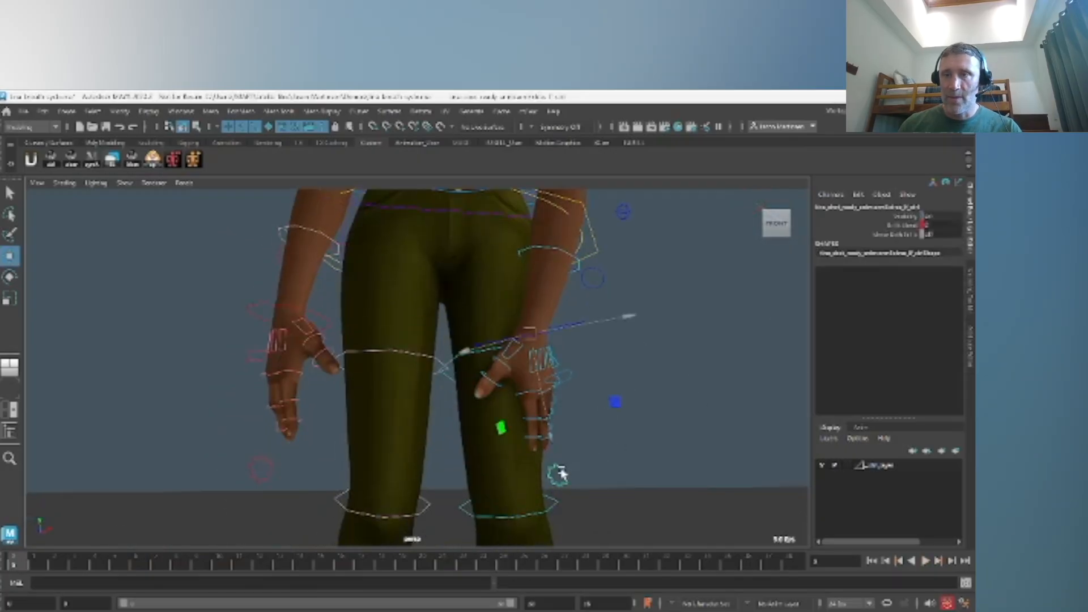
click(907, 227)
middle_drag(757, 371, 694, 381)
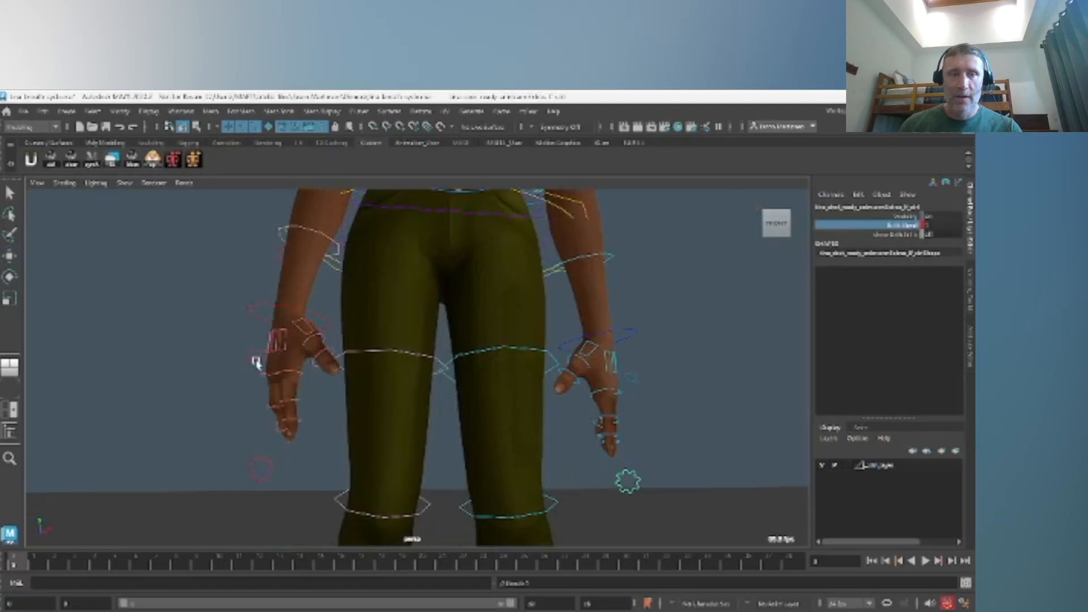
Select both hands' finger controls and shift all their keys two frames later so they start at frame 0.
click(256, 361)
shift+click(635, 383)
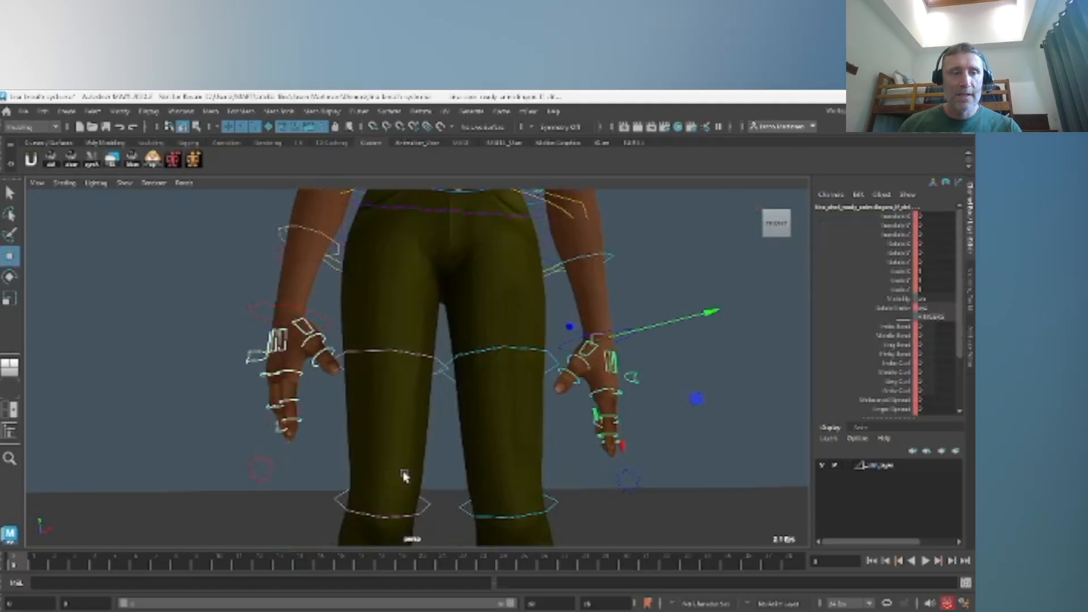
key(space)
key(a)
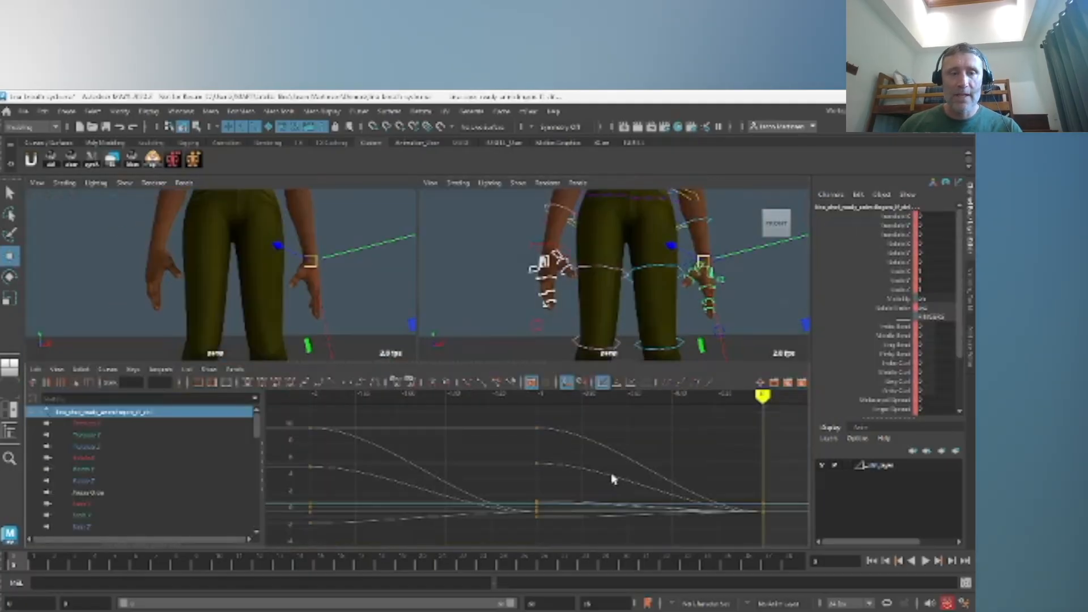
alt+shift+right_drag(609, 451, 544, 470)
drag(487, 419, 565, 571)
shift+middle_drag(493, 519, 593, 518)
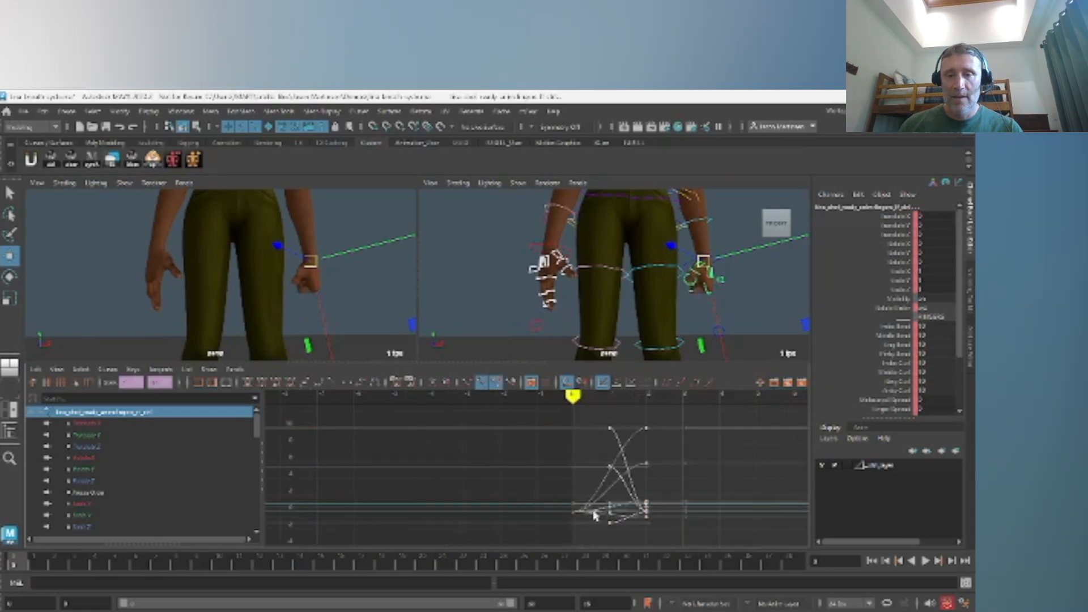
click(544, 419)
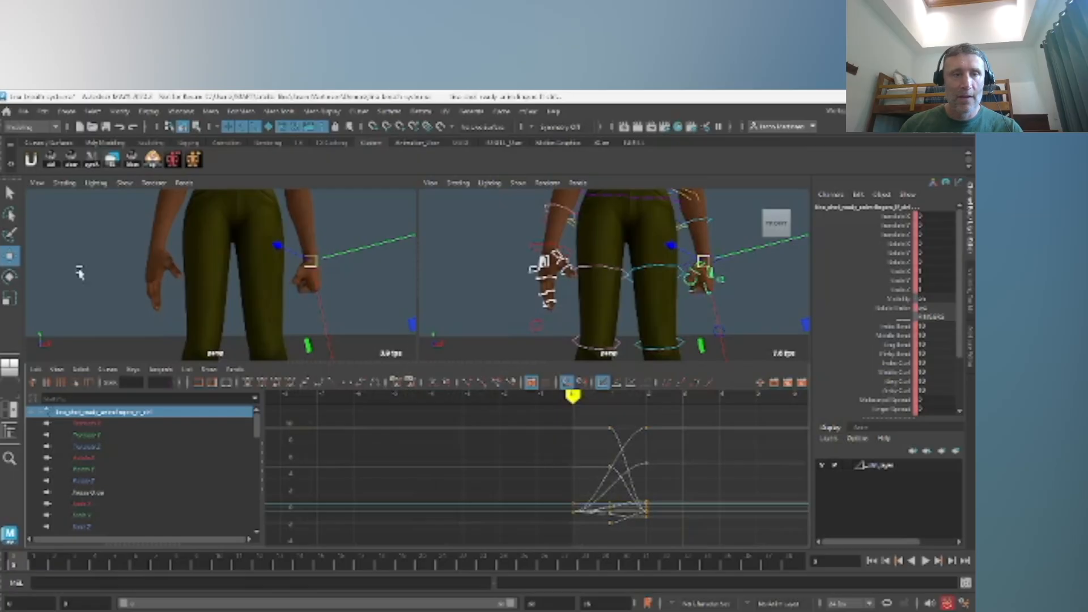
Check each hand's finger curves at frame 2 and delete the left hand's open-pose key so its fist pose holds.
click(542, 277)
click(531, 272)
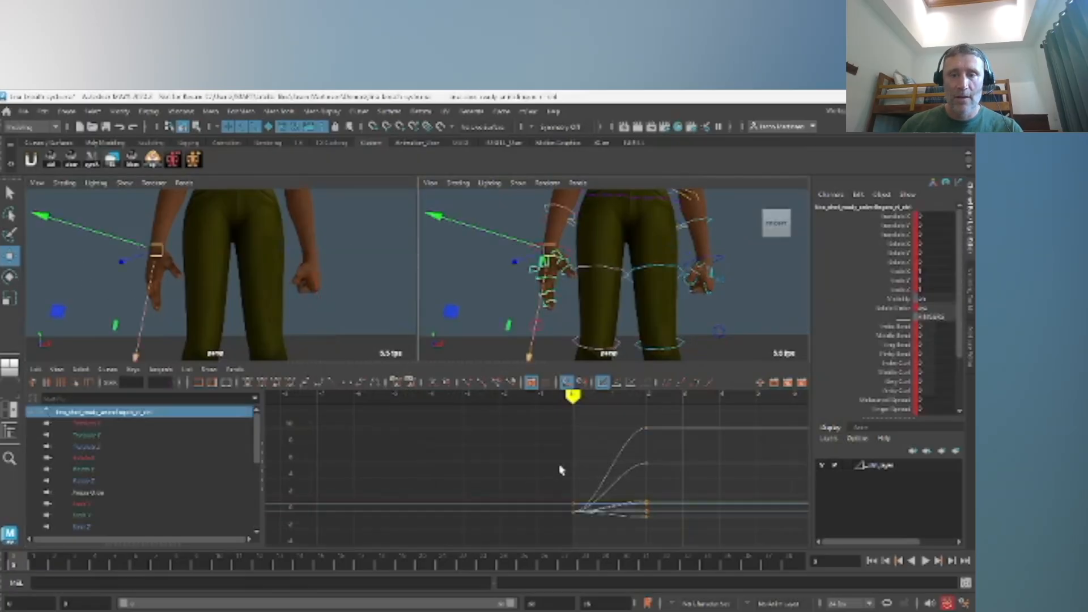
key(period)
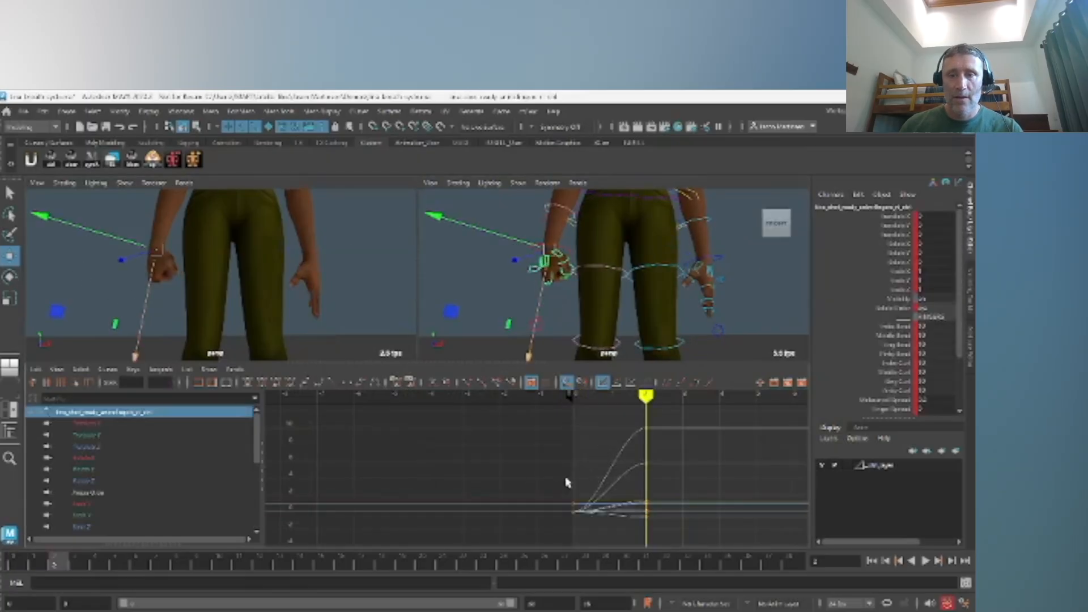
click(713, 276)
click(721, 283)
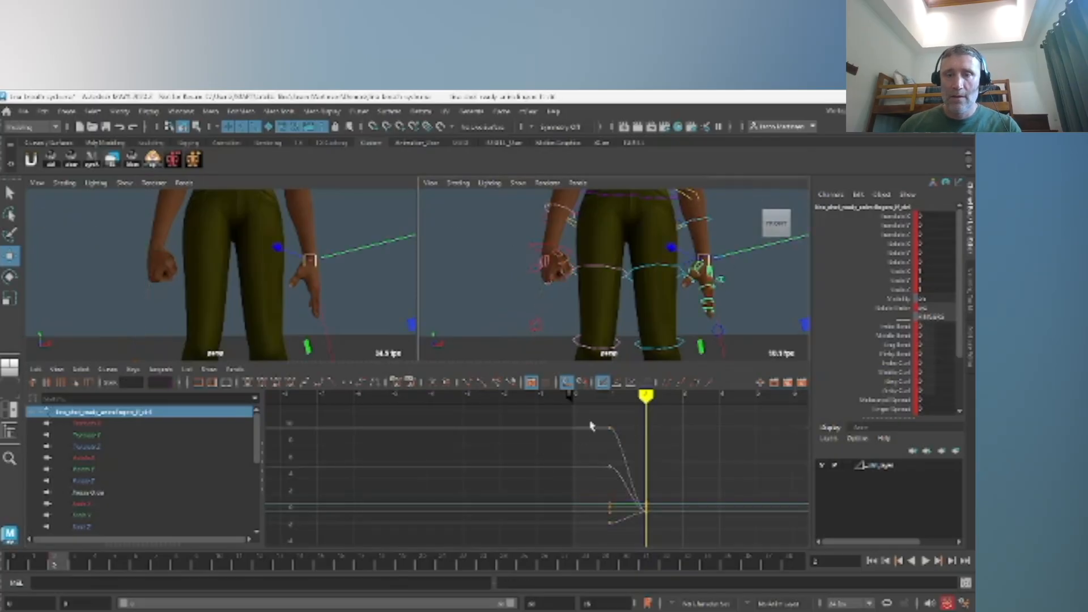
key(Delete)
From the side view at frame 1, rotate the center-of-gravity control to lean the body back, and adjust its Translate Y.
key(space)
key(alt+1)
alt+right_drag(650, 347, 475, 353)
alt+drag(475, 353, 516, 353)
key(alt+1)
alt+drag(359, 306, 385, 305)
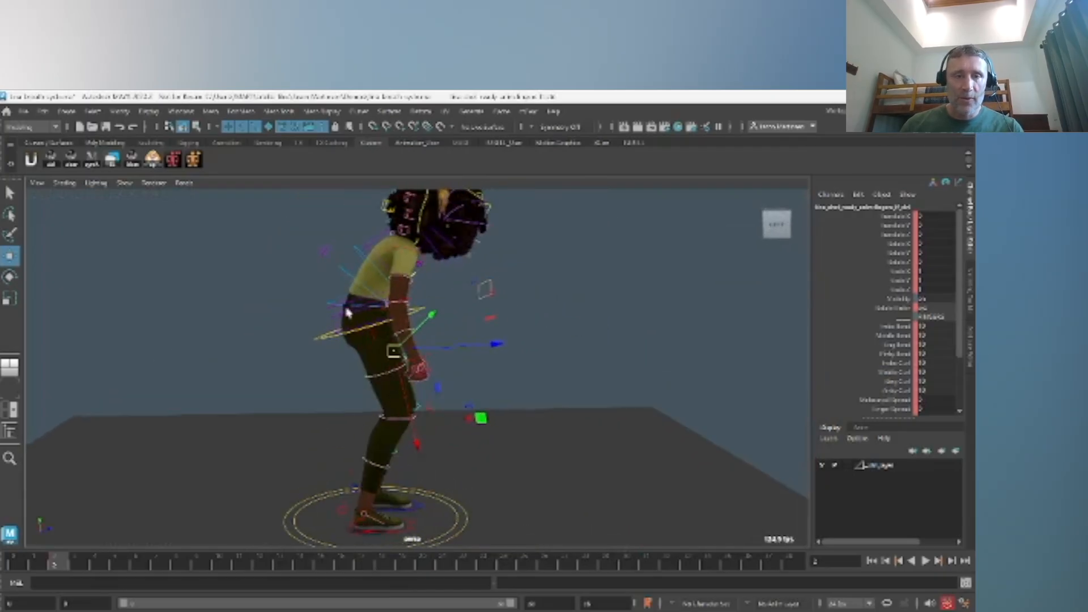
click(324, 335)
key(e)
key(alt+comma)
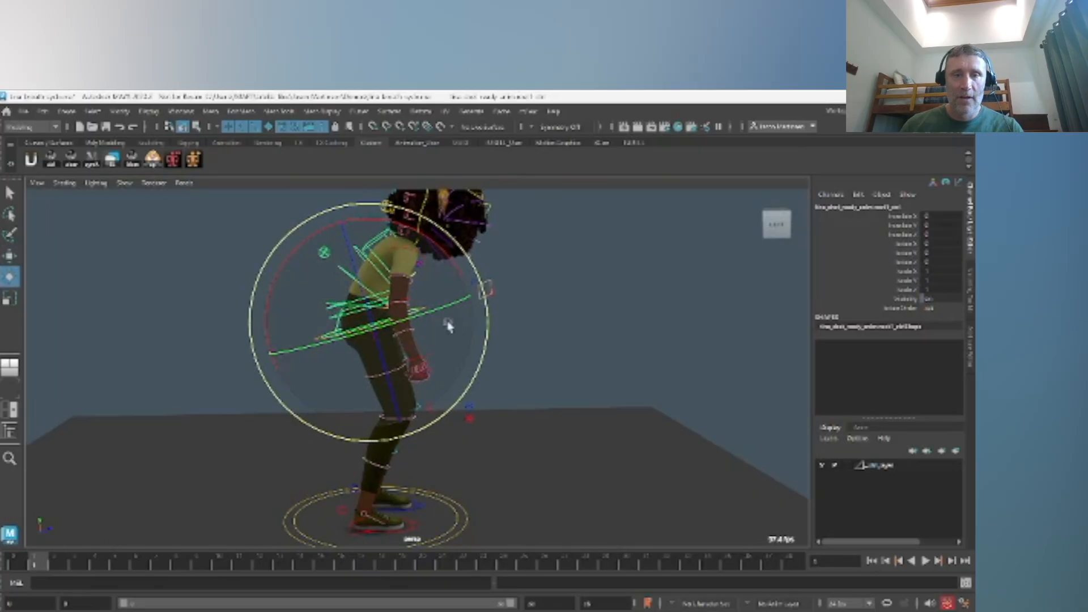
key(w)
click(319, 338)
key(e)
drag(454, 242, 431, 289)
key(w)
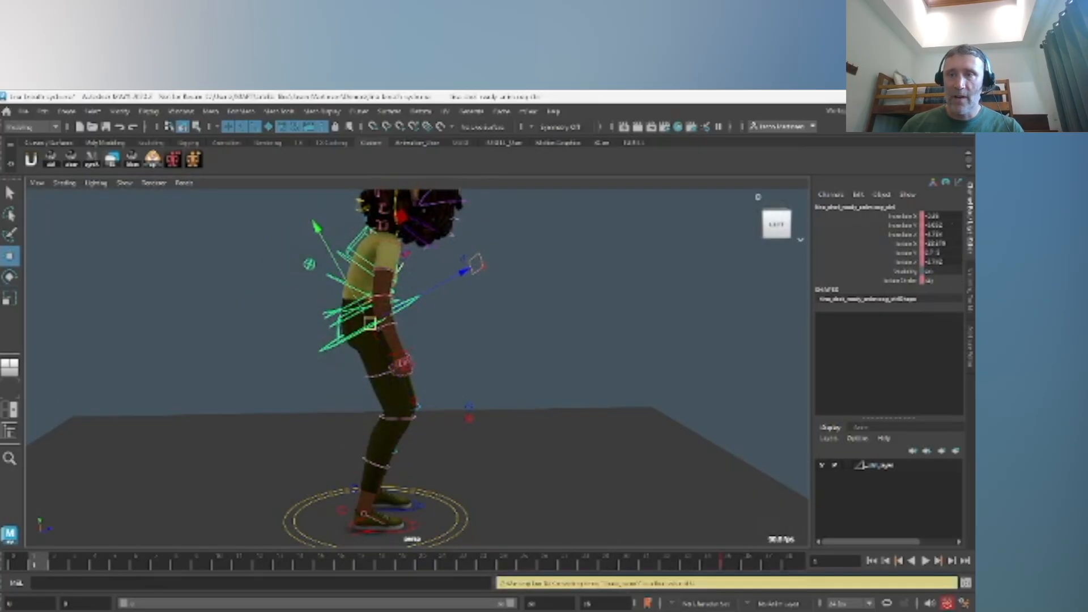
click(901, 225)
middle_drag(606, 308, 606, 302)
Select the chest control and rotate it at frame 1 to change the upper torso's lean, working from the side.
alt+drag(522, 332, 391, 363)
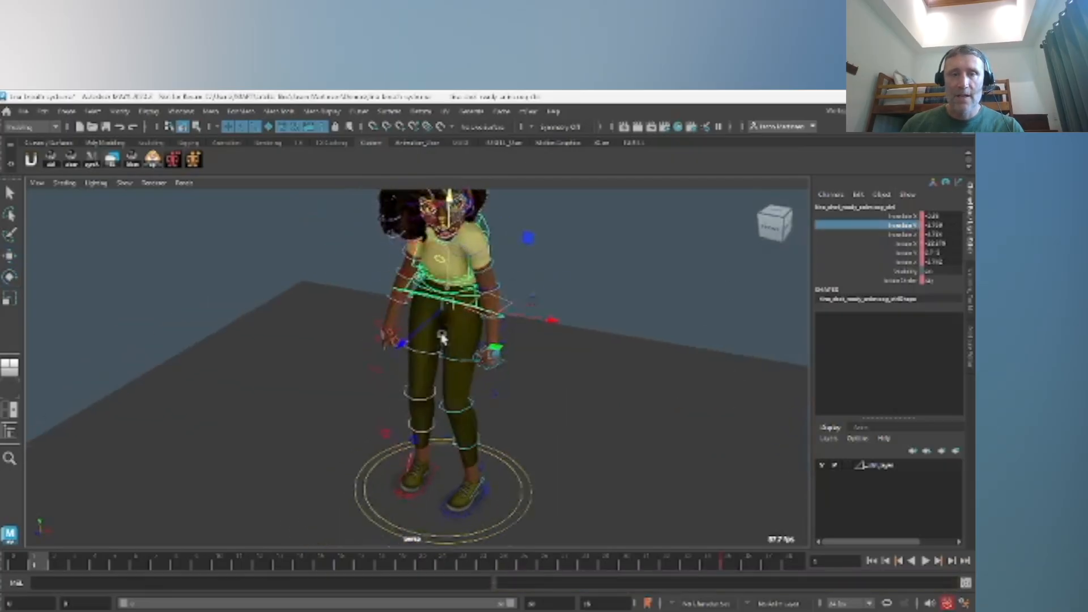
alt+right_drag(368, 369, 396, 379)
alt+drag(396, 379, 450, 320)
key(w)
click(390, 276)
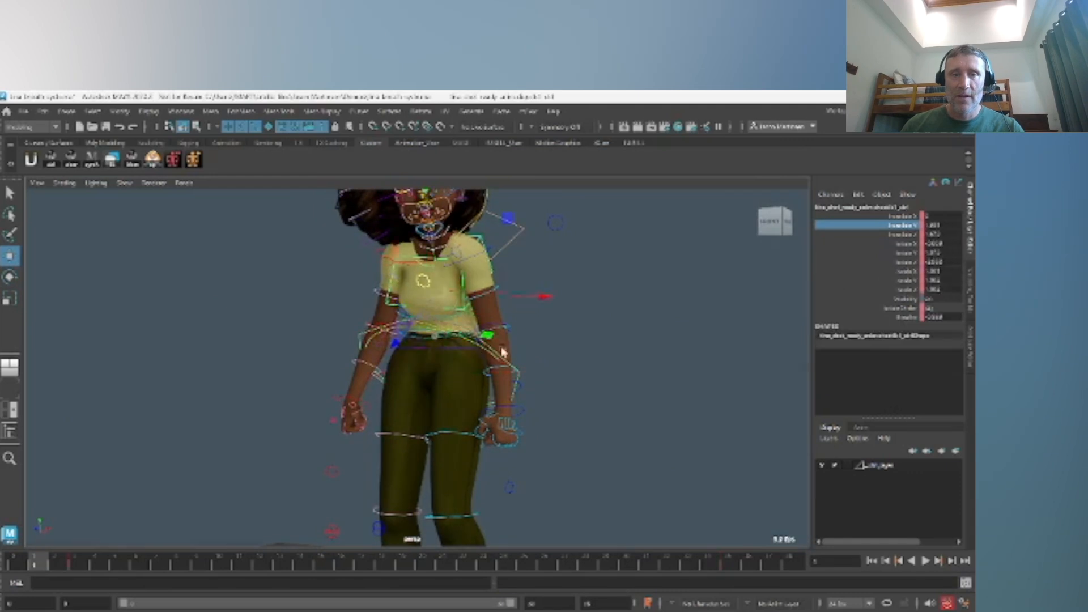
key(space)
key(a)
key(e)
drag(198, 251, 224, 294)
key(w)
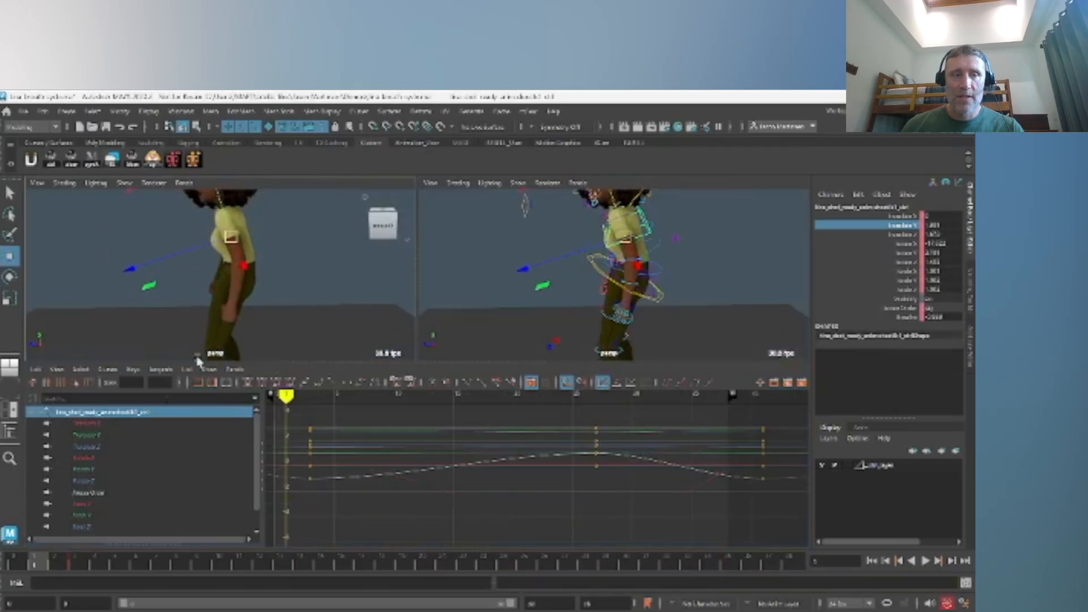
Go to frame 0 in a single perspective view and reset the upper spine FK control.
key(space)
key(alt+1)
alt+drag(537, 324, 534, 328)
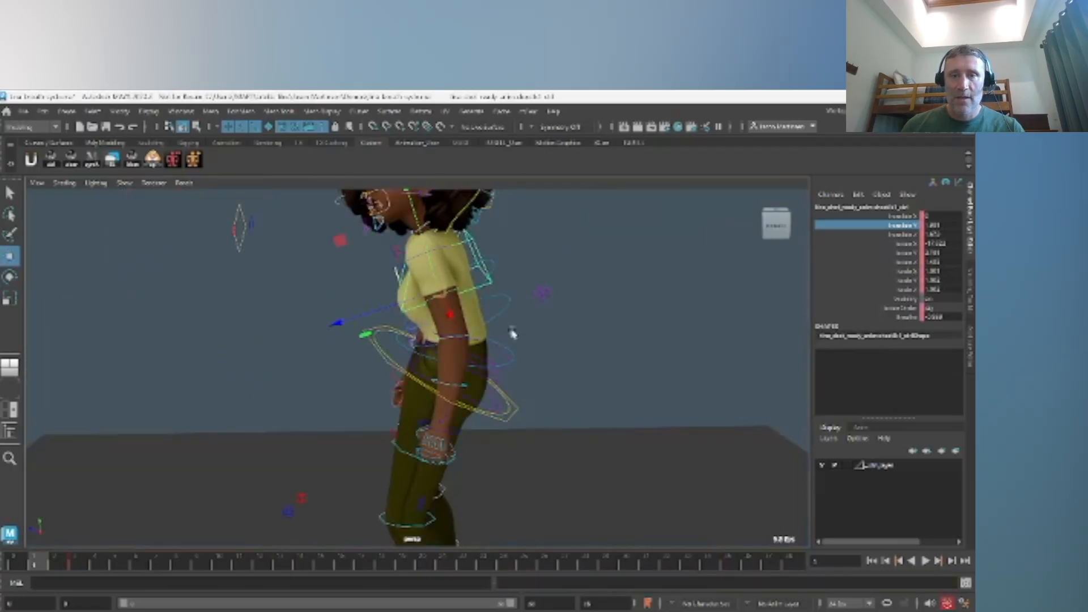
click(496, 319)
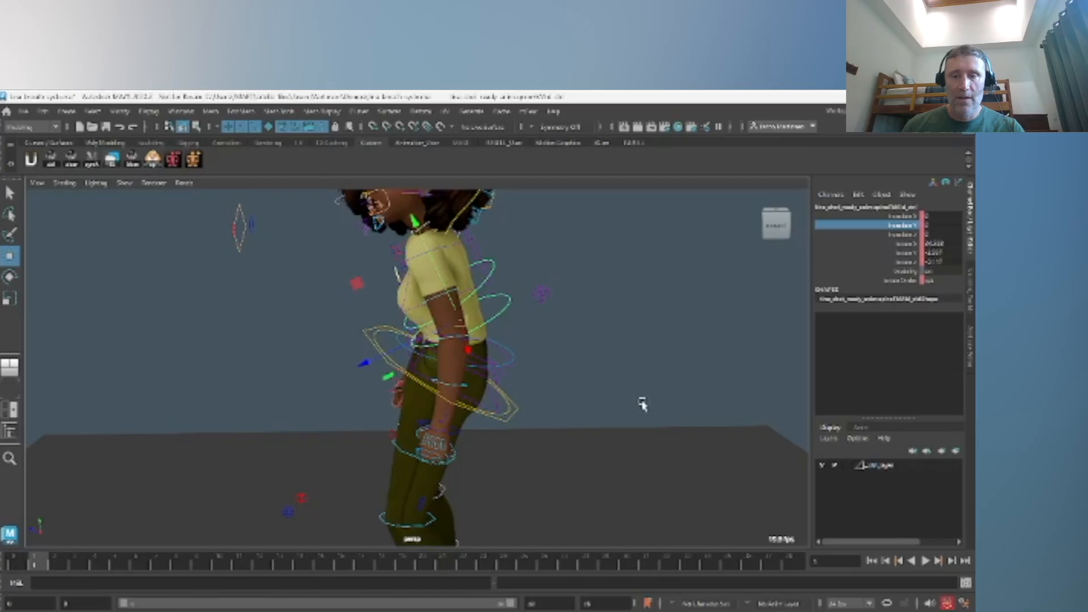
key(comma)
click(415, 300)
key(alt+r)
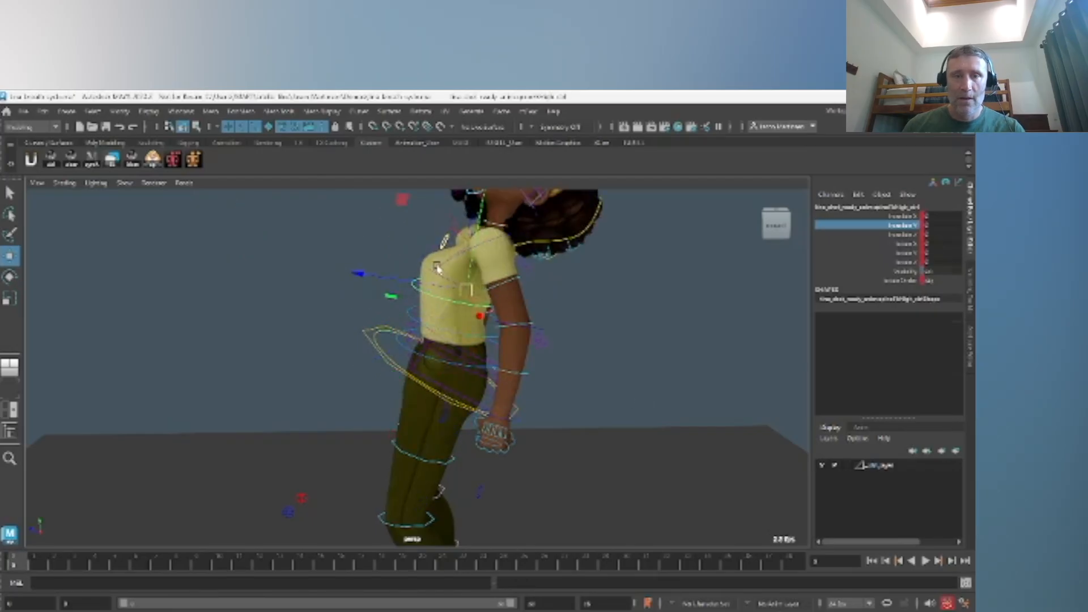
Rotate the chest control at frame 0 to bring the upper torso forward.
click(437, 268)
key(e)
drag(567, 230, 515, 187)
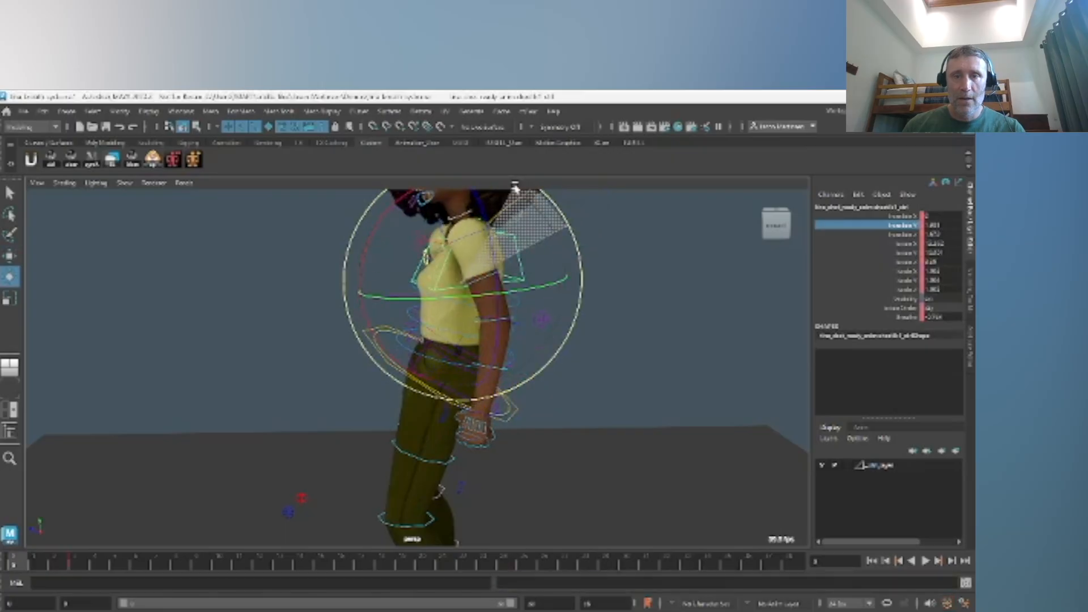
key(w)
click(518, 302)
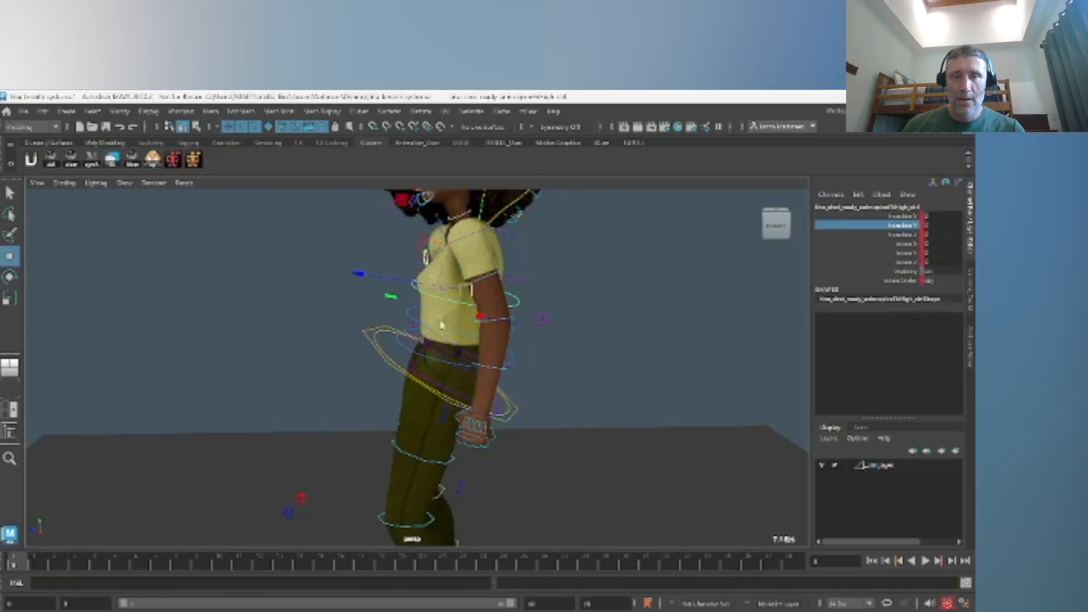
Rotate the center-of-gravity control slightly at frame 0 to lean the whole body forward.
click(379, 369)
key(e)
drag(502, 280, 478, 278)
key(alt+1)
alt+right_drag(600, 316, 461, 312)
alt+drag(460, 311, 573, 286)
alt+right_drag(572, 287, 599, 309)
key(alt+1)
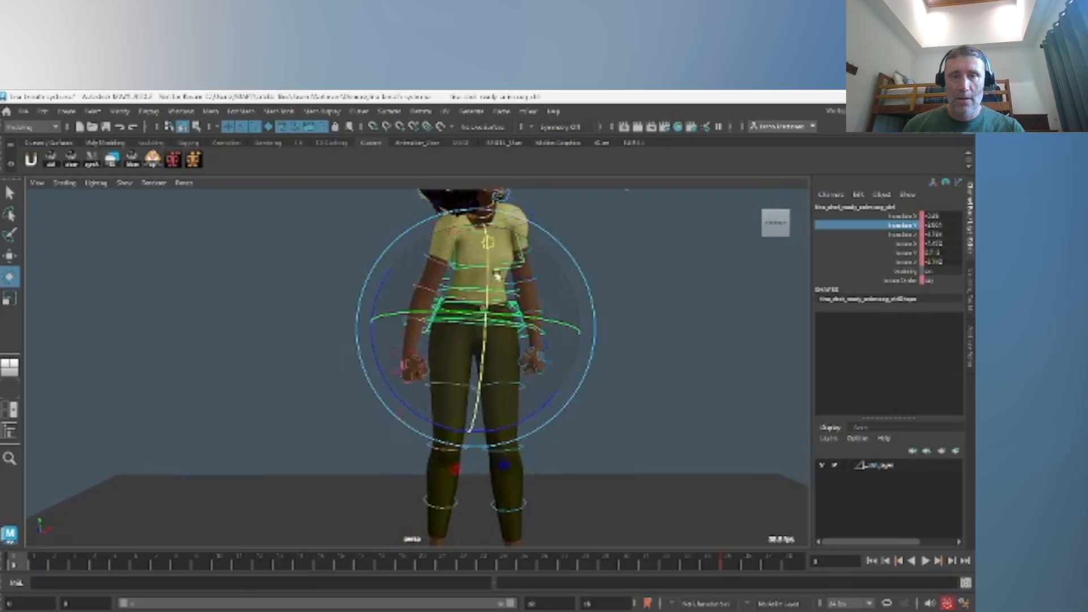
Rotate the chest control at frame 0 from the front view to adjust the upper body's angle.
key(w)
click(454, 248)
key(e)
drag(472, 333, 448, 304)
alt+middle_drag(555, 482, 555, 457)
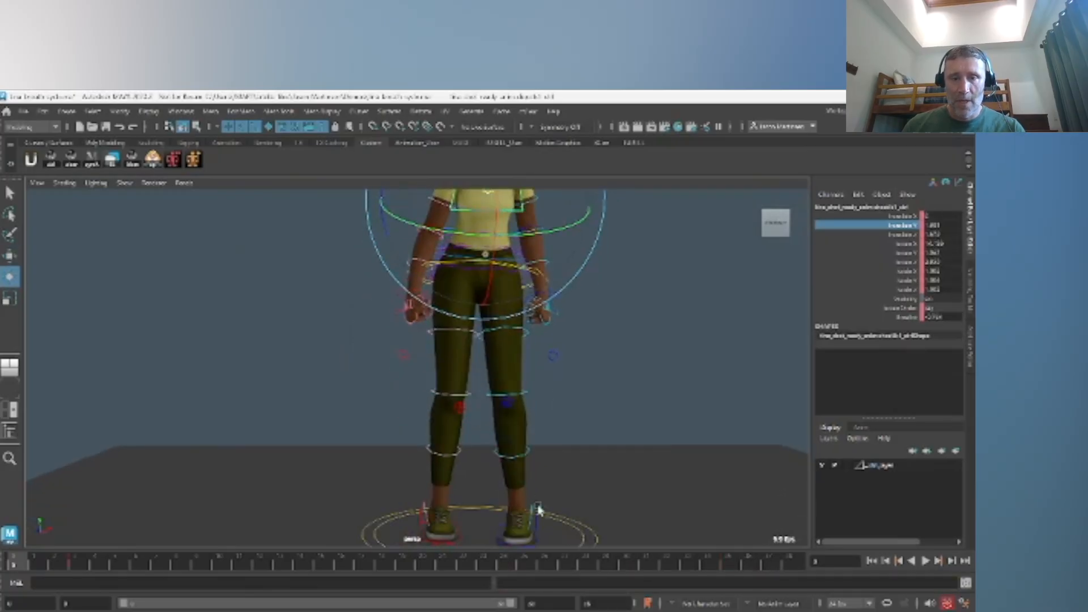
Reposition the left foot's IK control and rotate it to turn the foot outward.
click(536, 539)
alt+middle_drag(550, 494, 555, 455)
key(w)
key(e)
mouse_move(553, 495)
mouse_down()
mouse_move(565, 496)
mouse_move(568, 475)
mouse_move(573, 509)
mouse_move(560, 494)
mouse_up()
key(w)
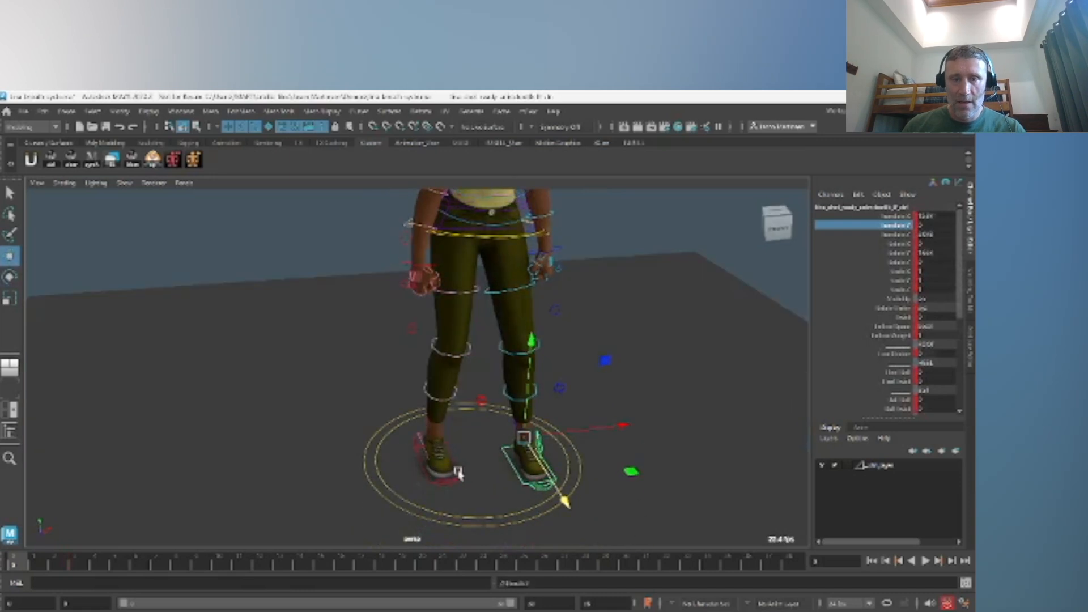
Move the right foot's IK control out and back for a wider stance, and turn the foot outward.
click(460, 476)
drag(392, 440, 400, 409)
click(381, 437)
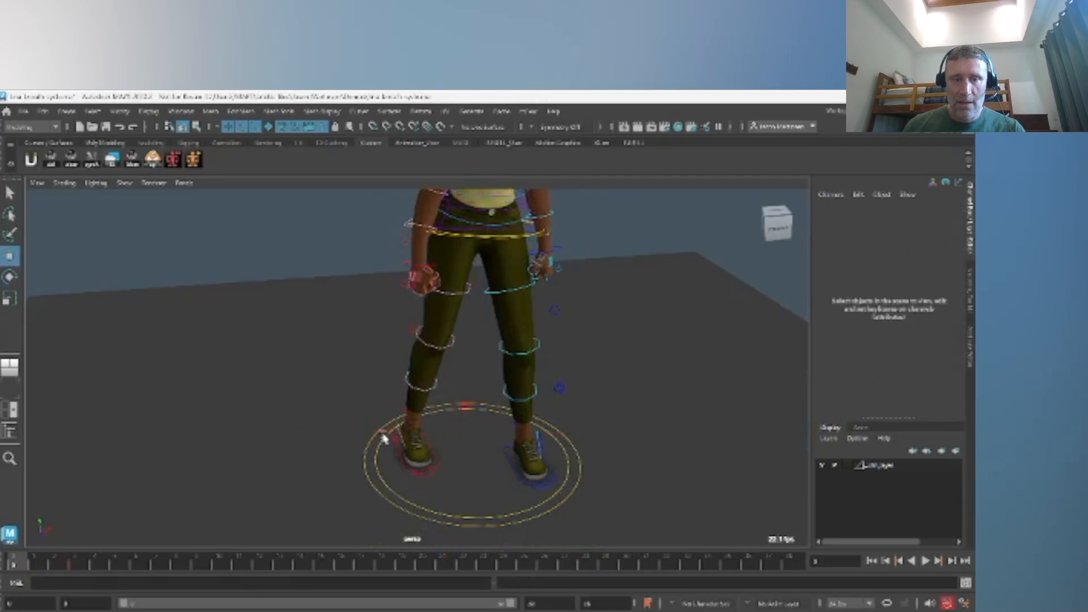
click(420, 471)
key(e)
drag(410, 489, 376, 492)
alt+middle_drag(508, 402, 502, 454)
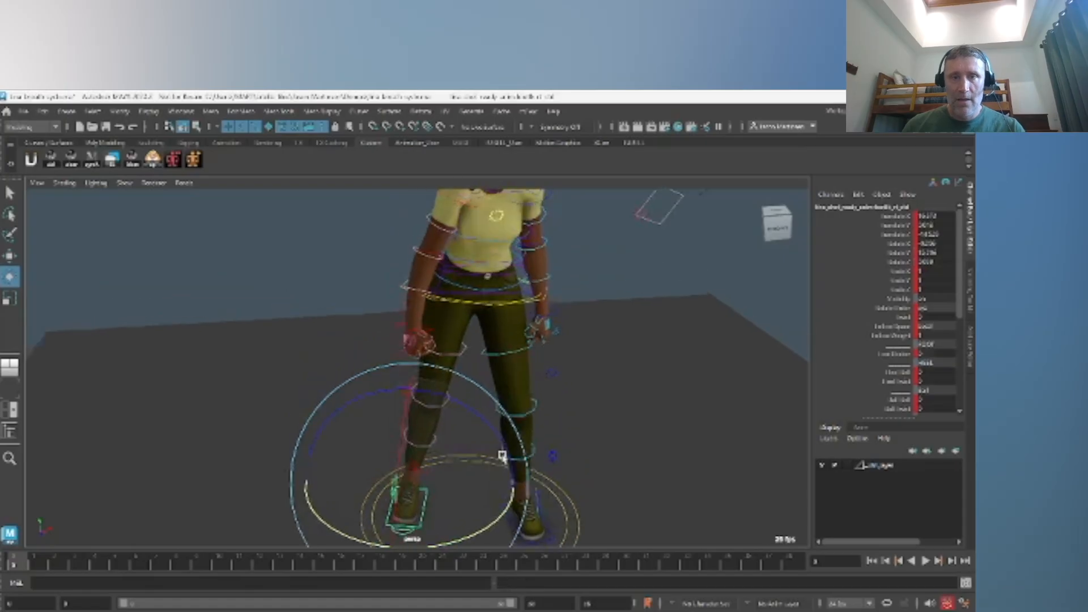
Rotate the right forearm FK control to bend the elbow further.
alt+drag(503, 454, 485, 447)
alt+middle_drag(503, 420, 510, 447)
alt+drag(510, 447, 473, 427)
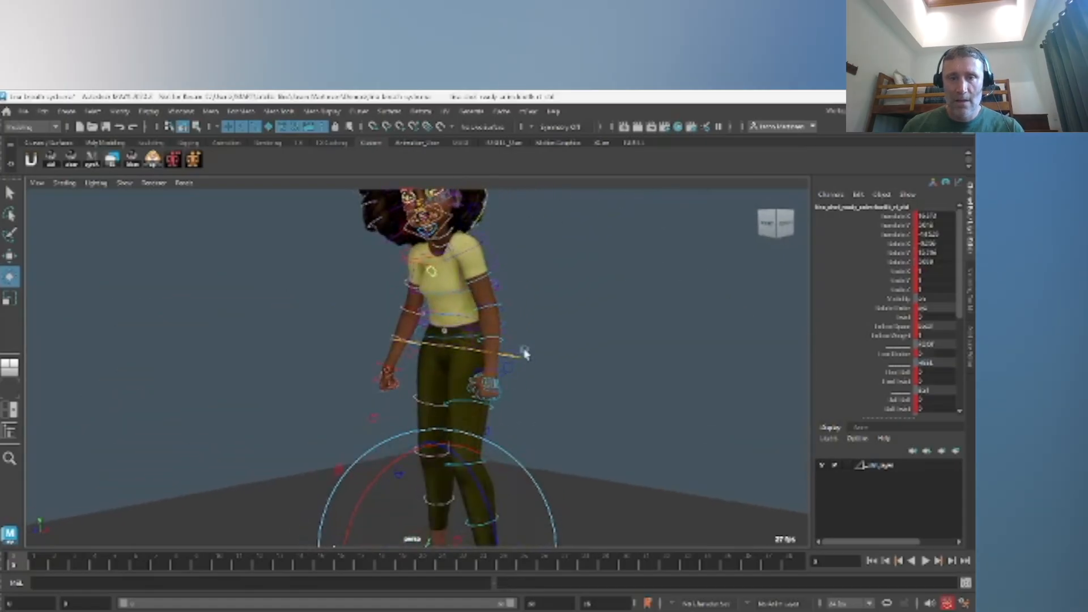
alt+right_drag(597, 349, 473, 366)
alt+drag(473, 366, 510, 367)
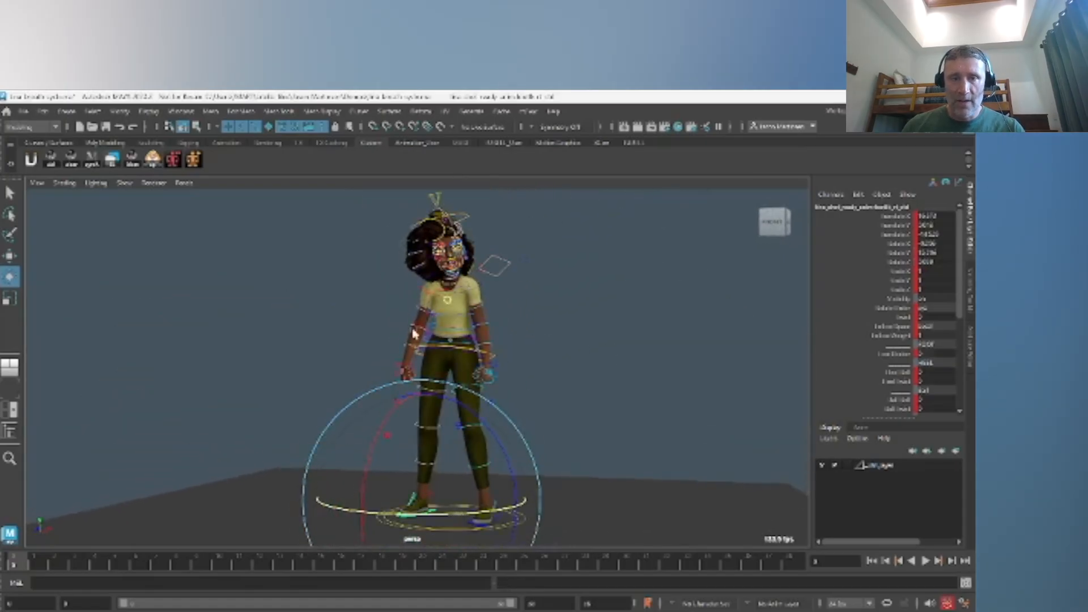
click(419, 325)
click(421, 325)
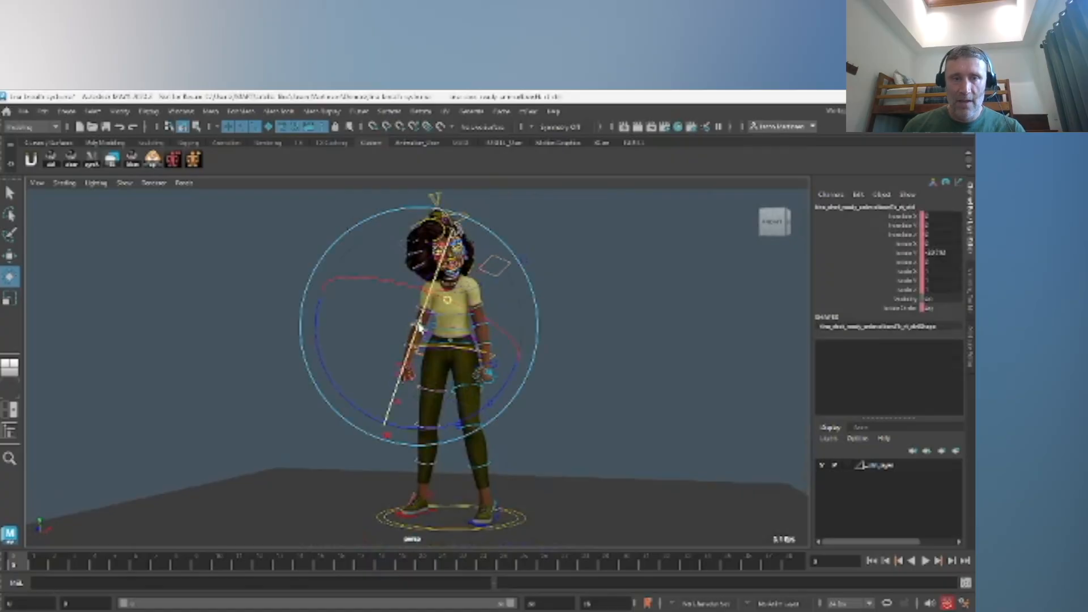
key(w)
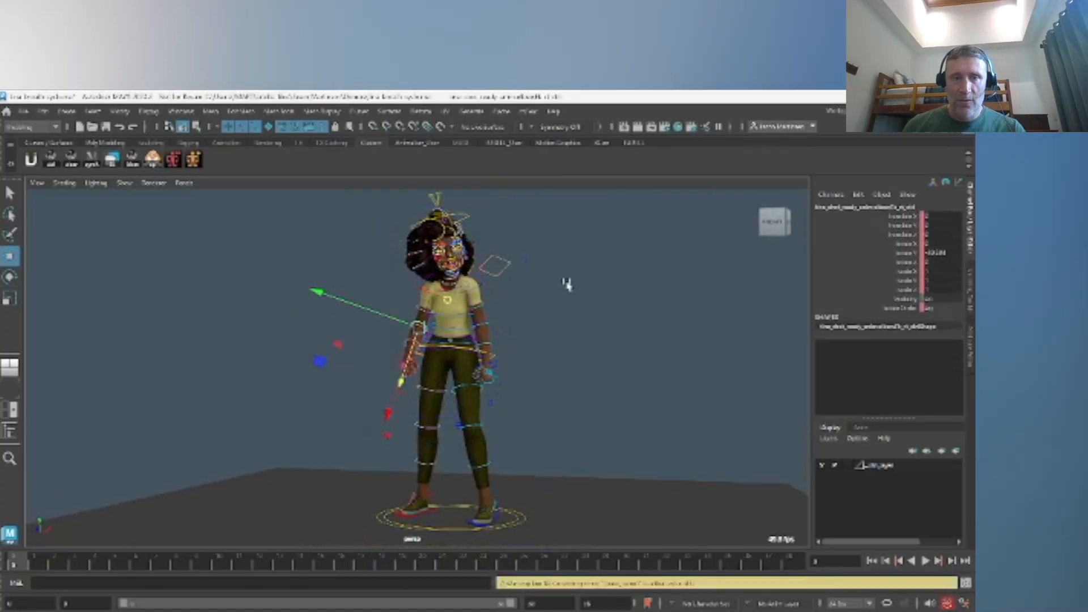
Rotate the right upper-arm FK control and select the left upper-arm control for rotation.
click(416, 287)
key(e)
drag(418, 308, 420, 358)
key(w)
click(479, 292)
key(e)
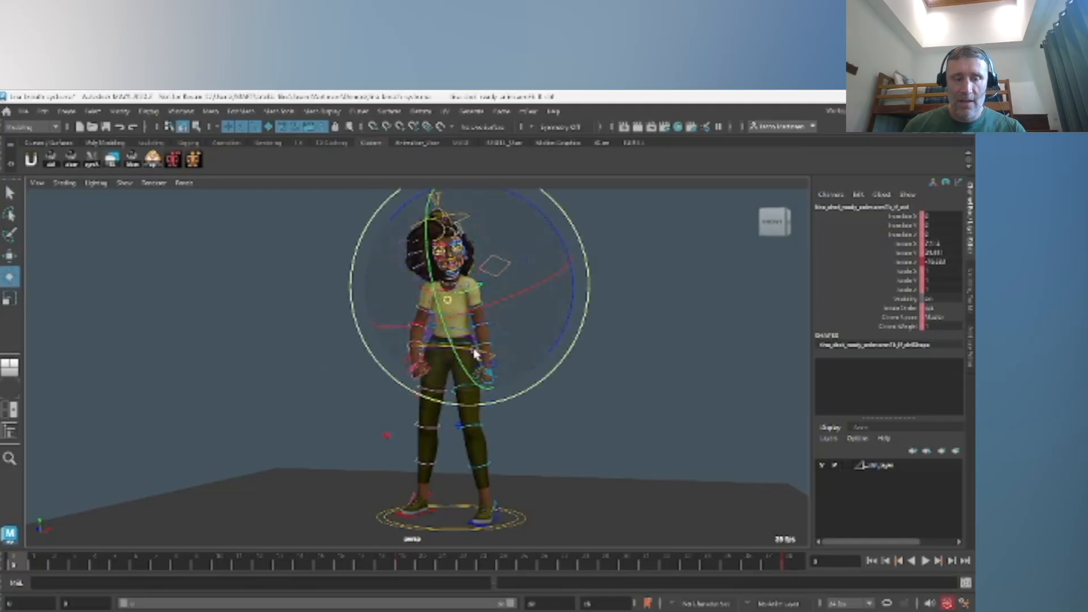
Clear the selection, play the breath cycle from the front with the new pose, and stop playback.
key(alt+1)
alt+drag(537, 375, 561, 376)
alt+right_drag(570, 347, 550, 444)
click(683, 386)
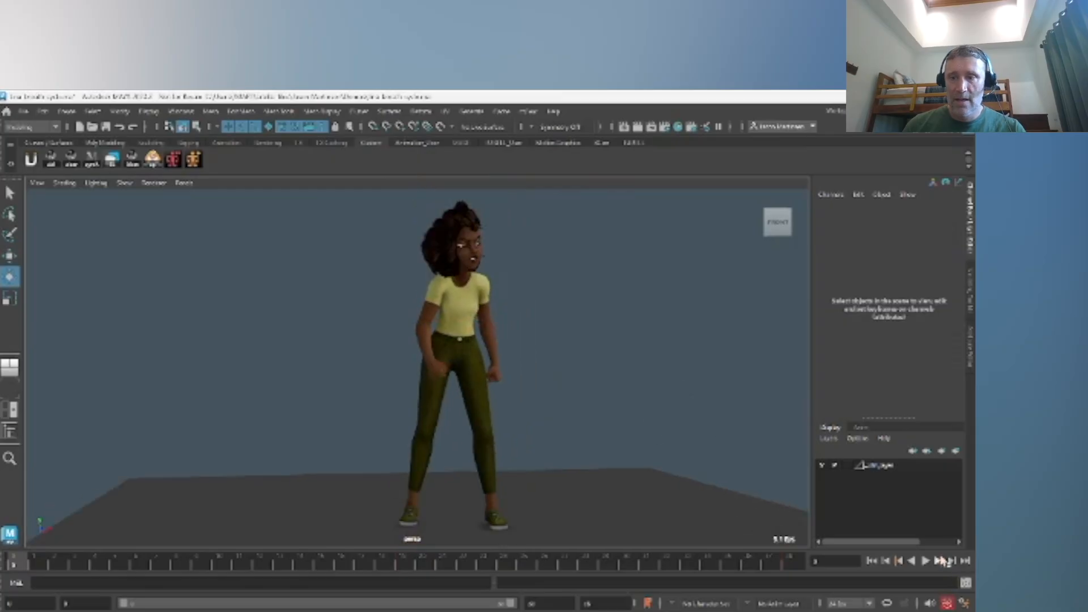
click(925, 560)
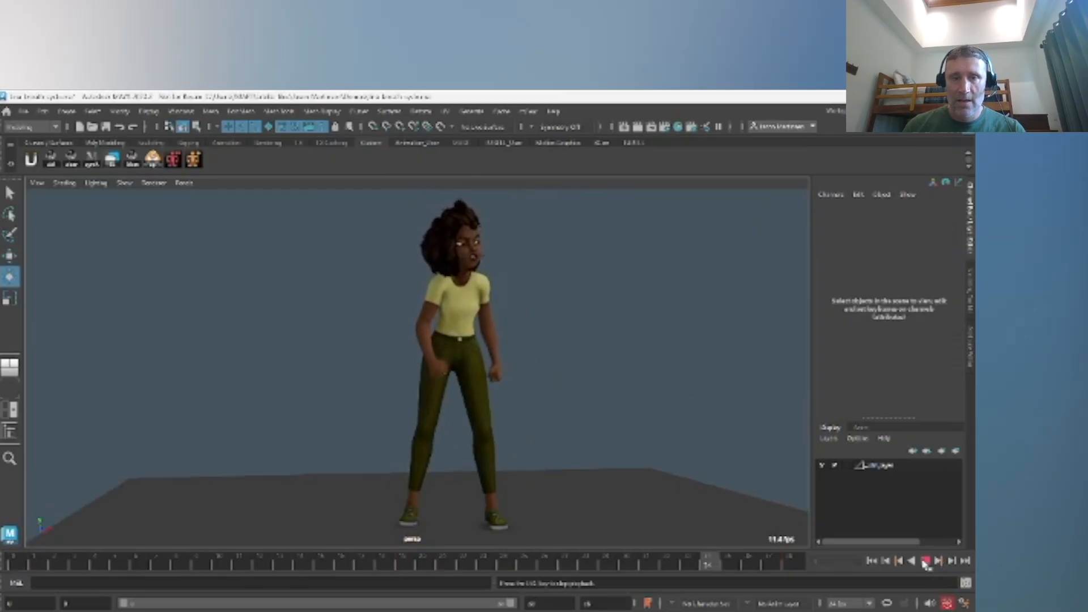
click(925, 560)
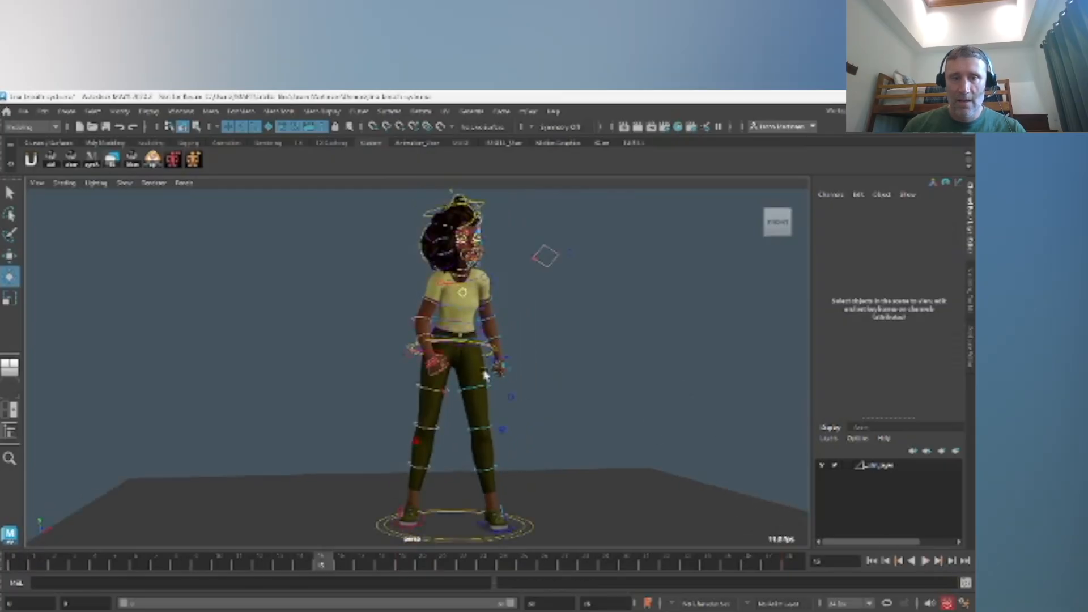
Move the center-of-gravity control sideways and down at frame 15 to shift the body's weight.
click(408, 349)
key(w)
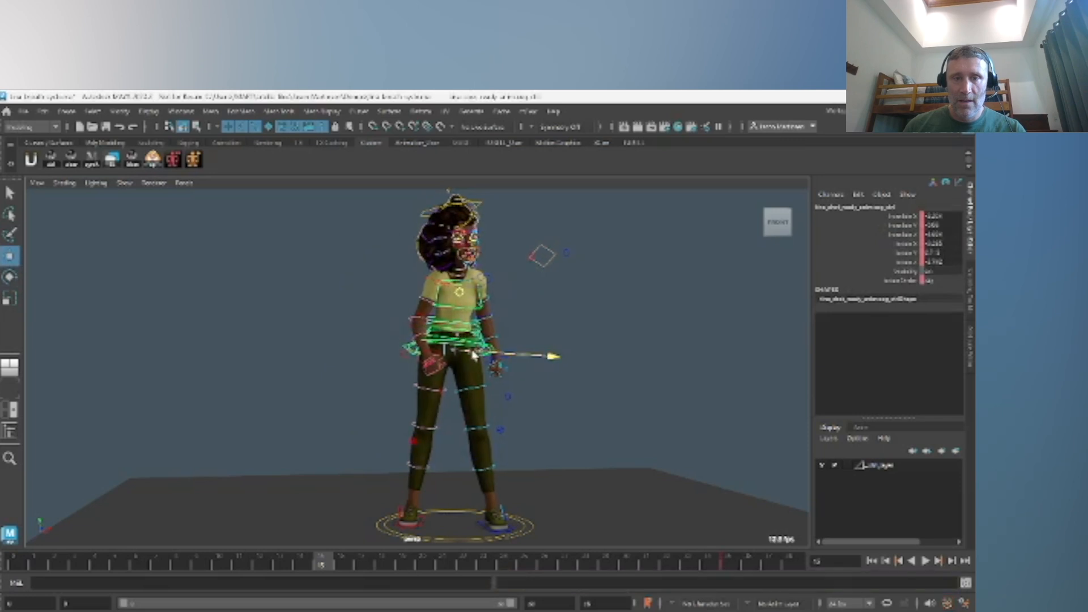
drag(475, 354, 447, 331)
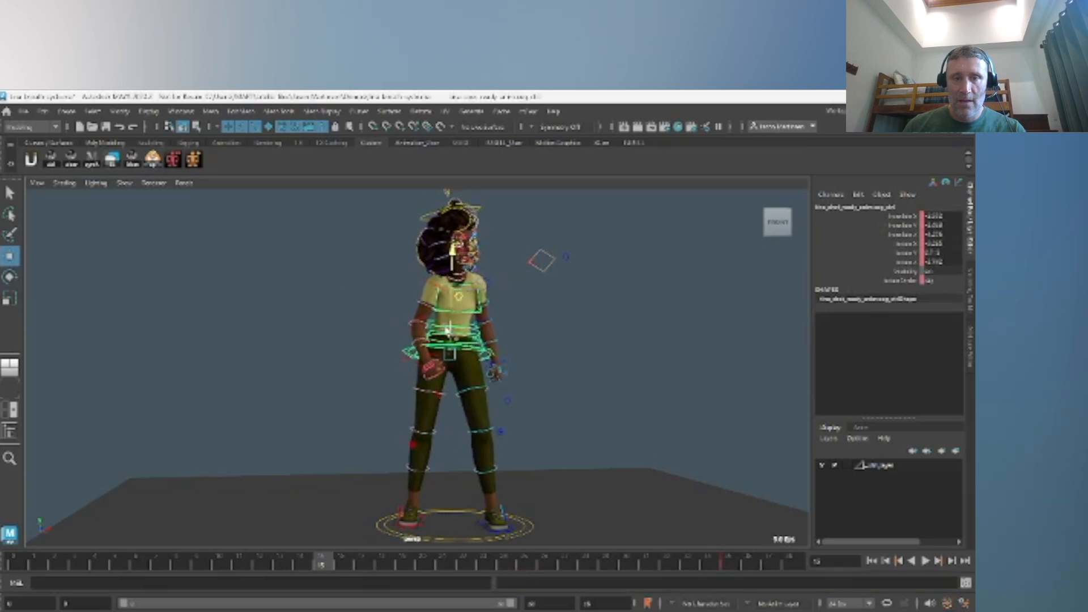
Clear the selection, hide the rig controls, and play the breath cycle while viewing the pose from several angles, stopping playback at the end.
key(e)
click(593, 307)
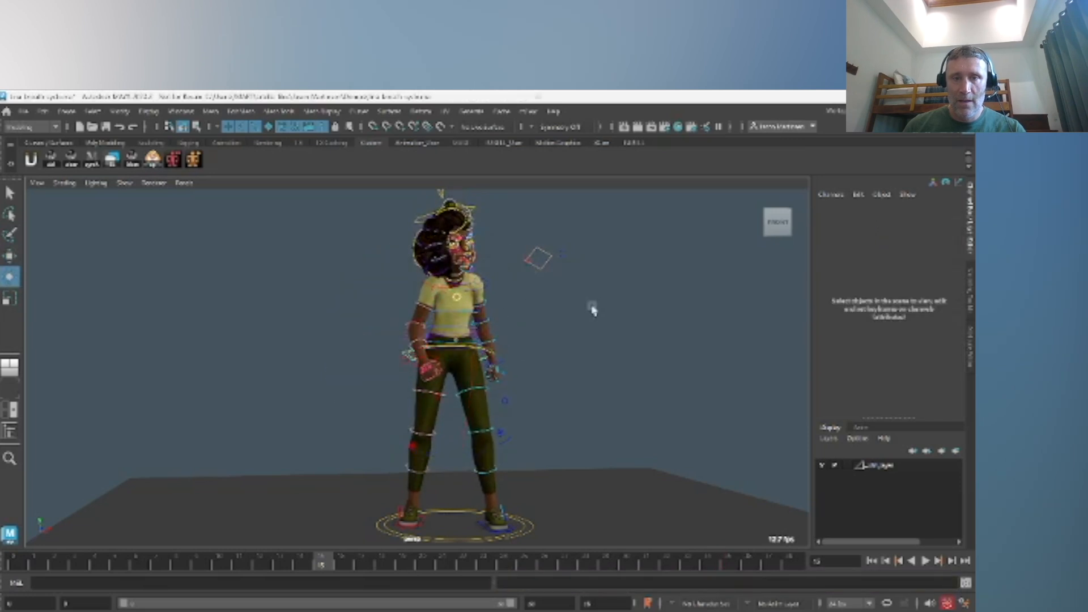
key(alt+1)
click(925, 561)
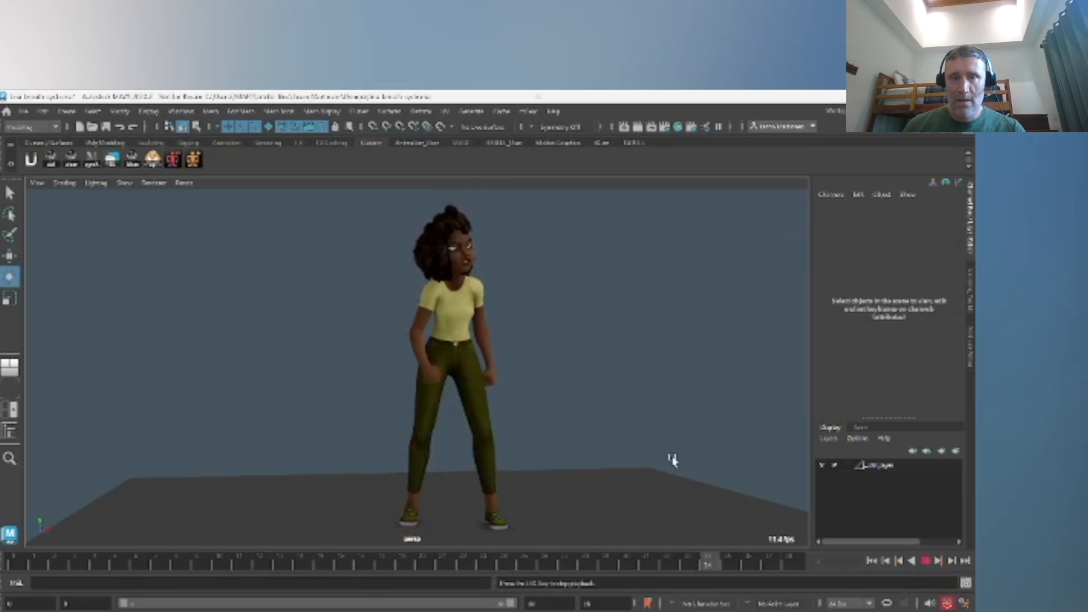
alt+drag(544, 413, 622, 420)
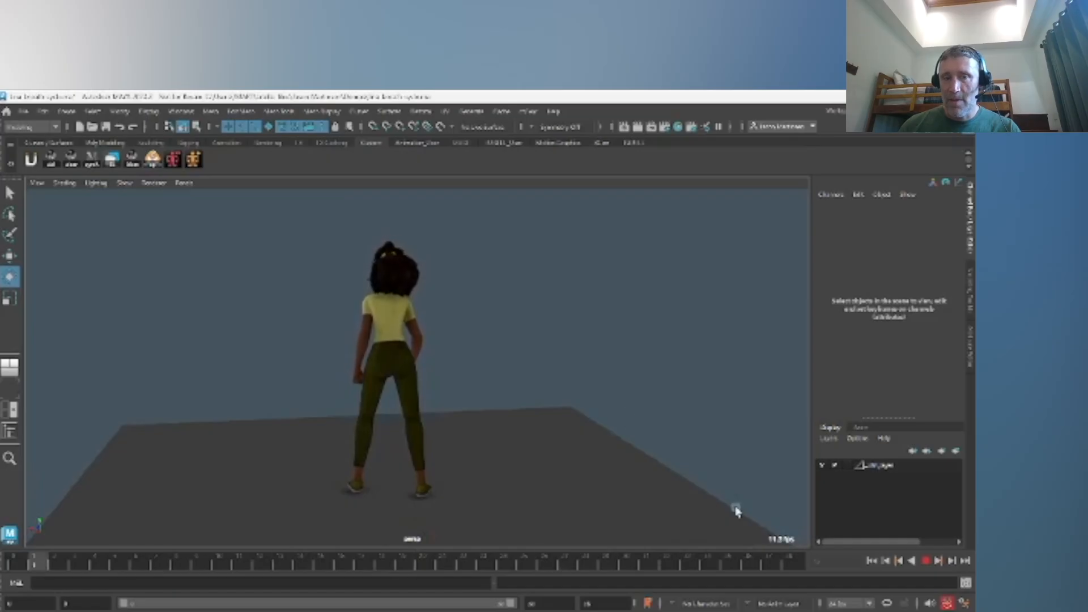
alt+right_drag(406, 393, 568, 428)
alt+drag(568, 429, 367, 420)
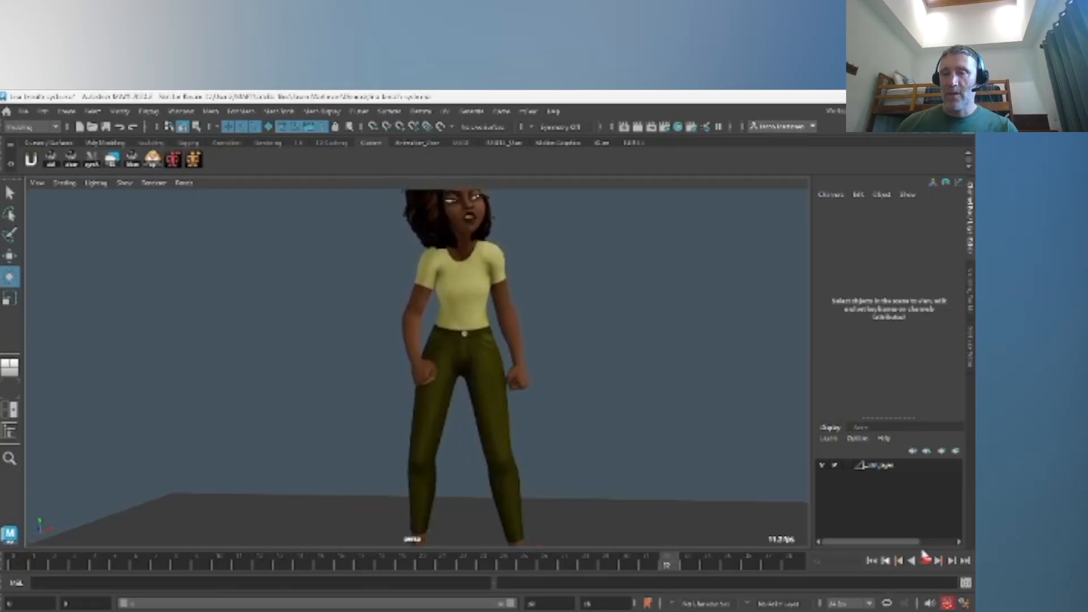
click(924, 562)
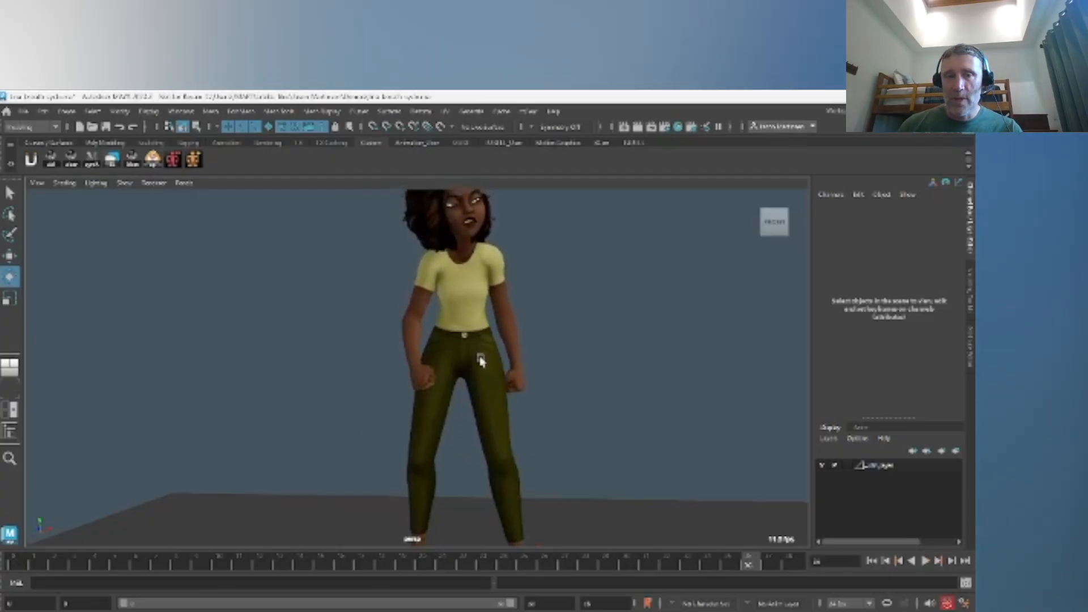
Select the center-of-gravity, chest and head controls together and display all their animation curves in the Graph Editor.
key(space)
key(space)
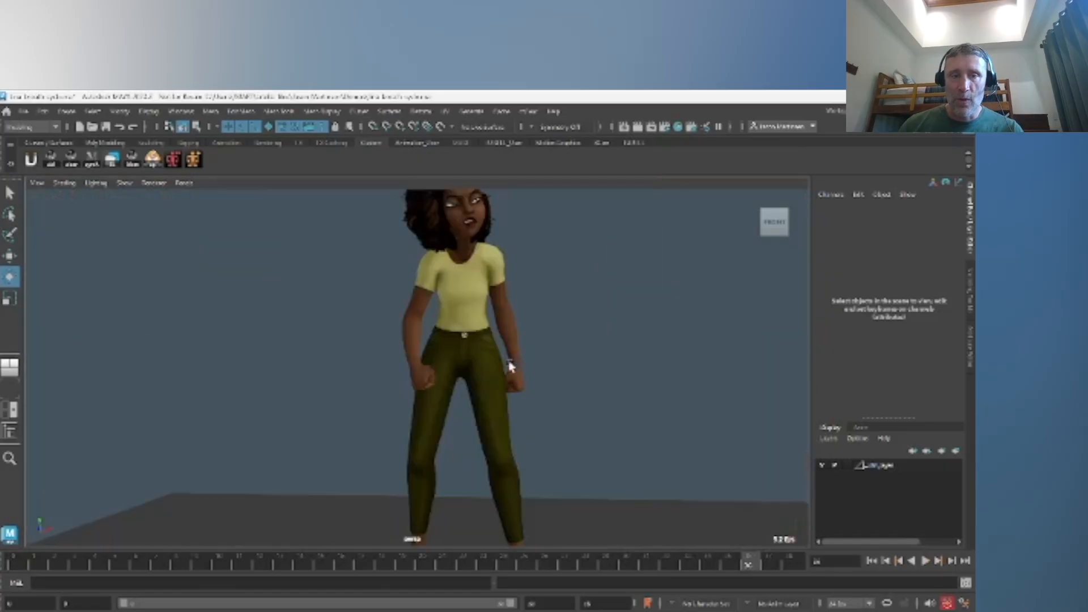
key(space)
click(644, 261)
key(space)
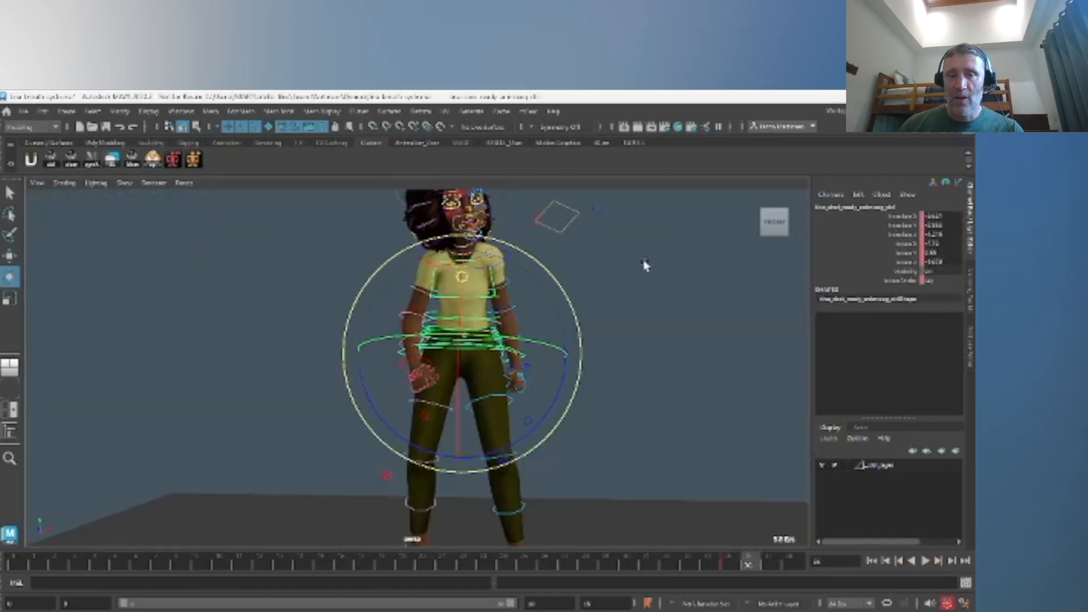
key(w)
click(493, 278)
alt+middle_drag(505, 272, 497, 336)
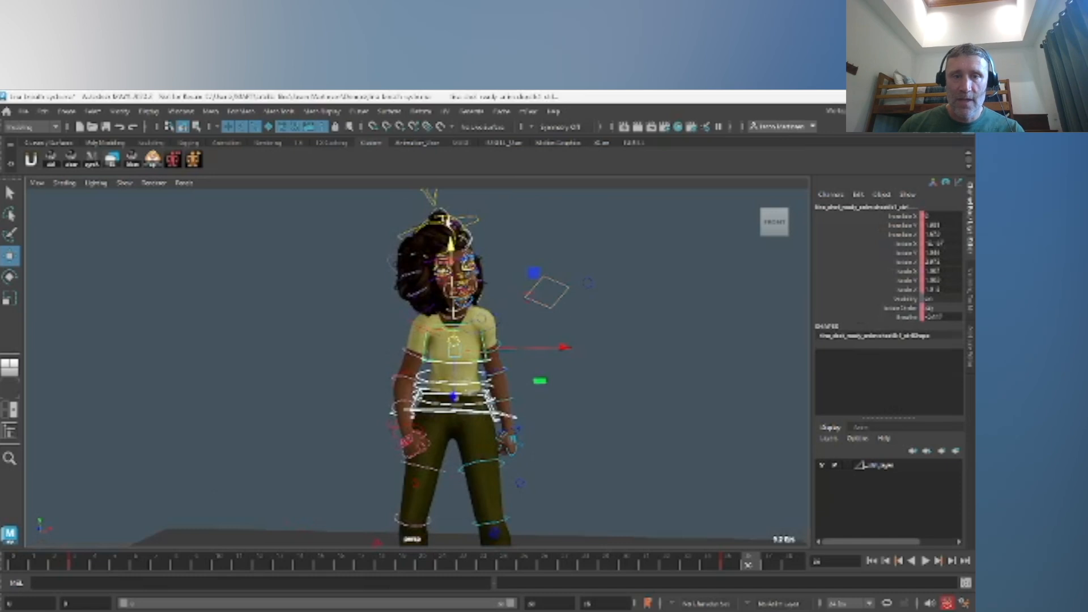
click(472, 221)
key(space)
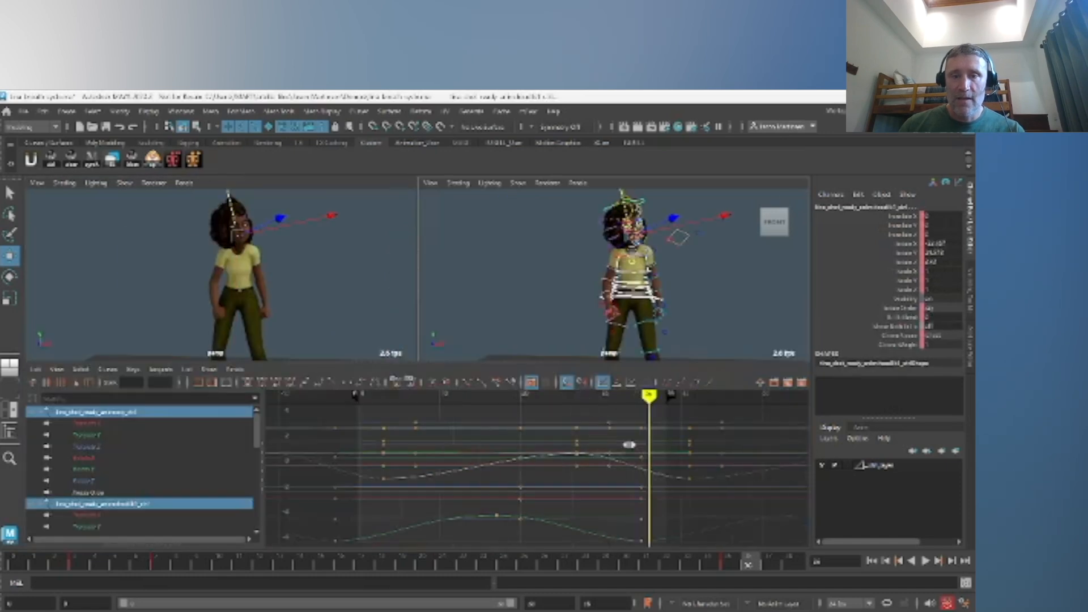
key(f)
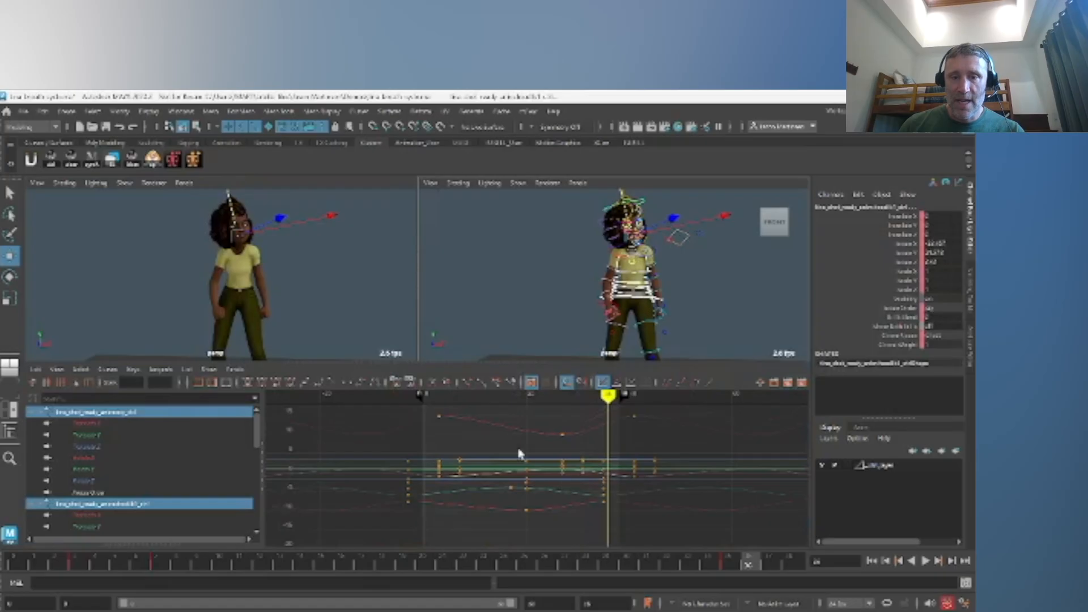
Select the center-of-gravity control's middle keys and shift them about two frames forward in time.
click(572, 552)
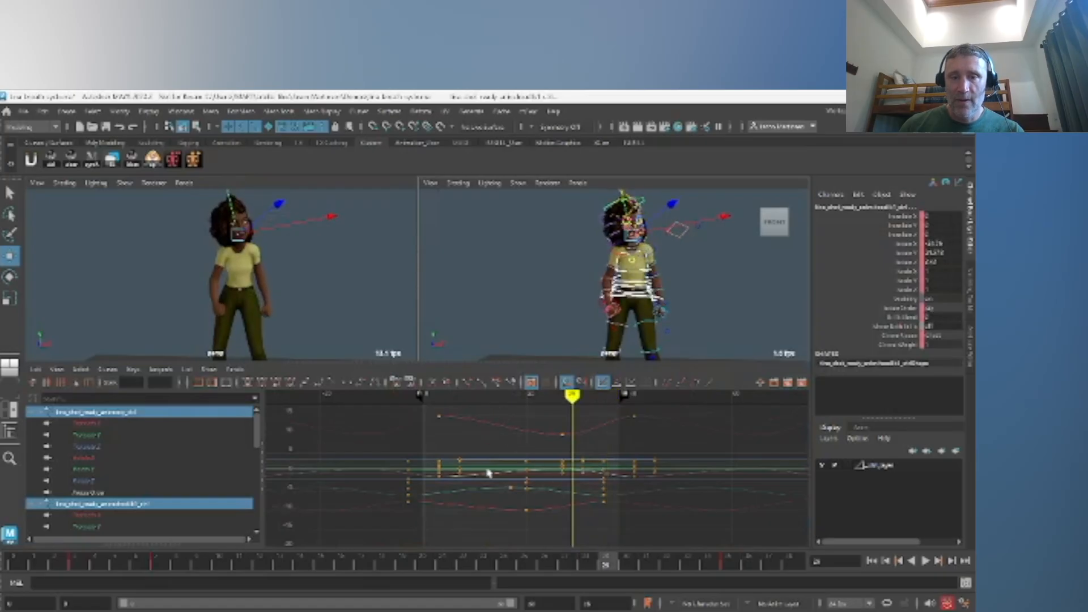
drag(543, 558, 542, 513)
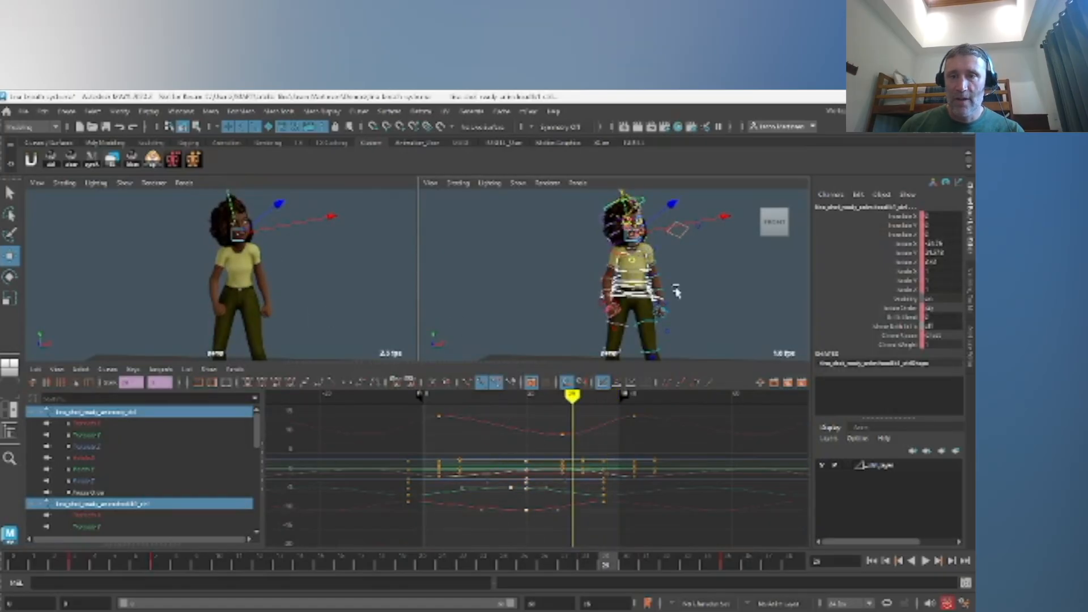
click(661, 301)
click(646, 298)
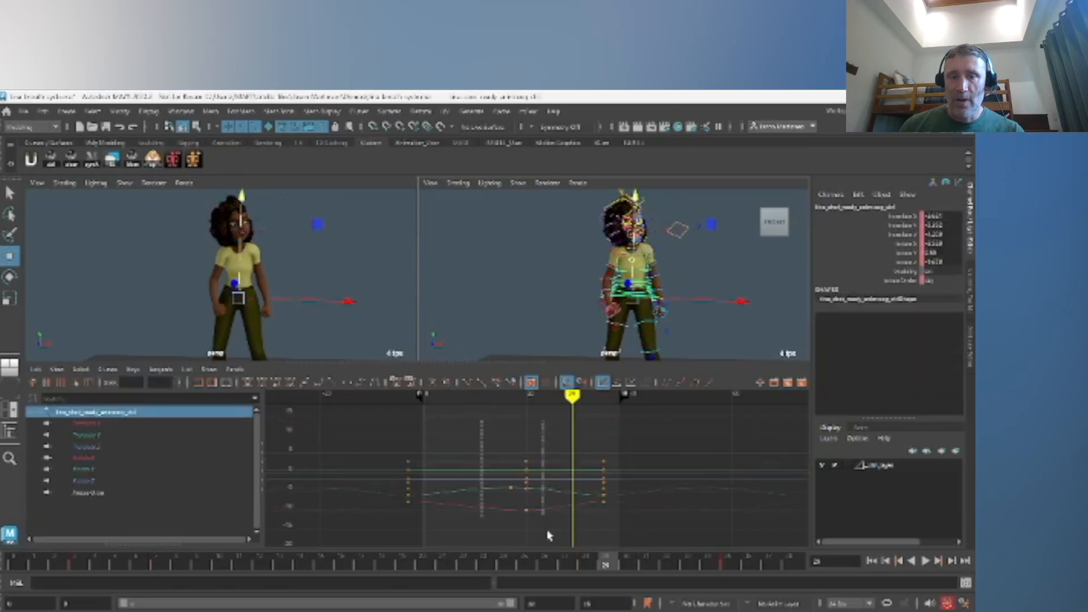
drag(540, 512, 542, 517)
key(space)
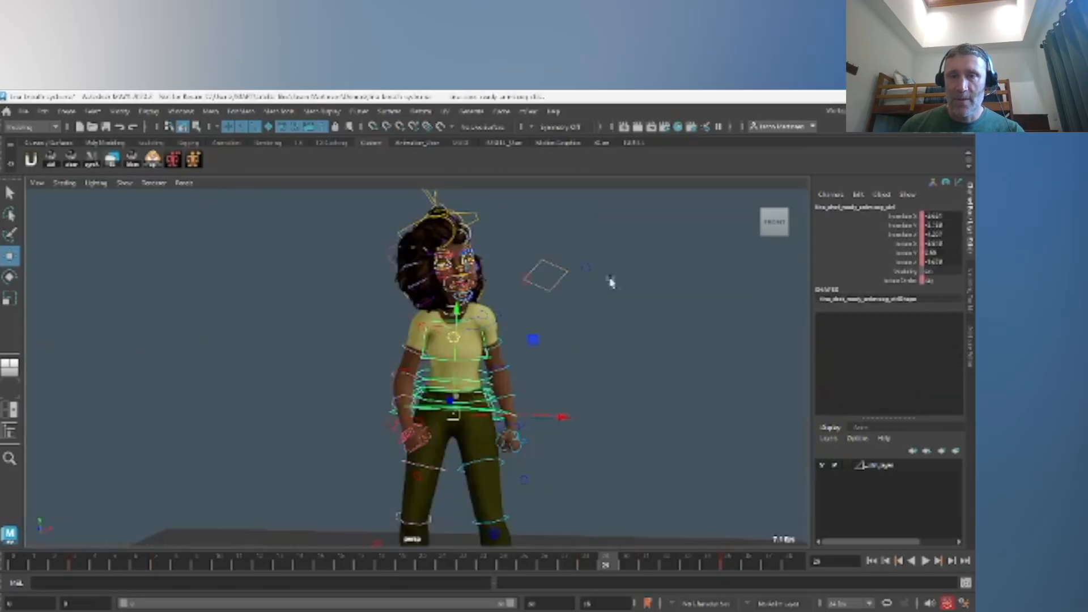
Select the chest control and shift its middle keys about three frames forward in time.
click(492, 336)
click(483, 334)
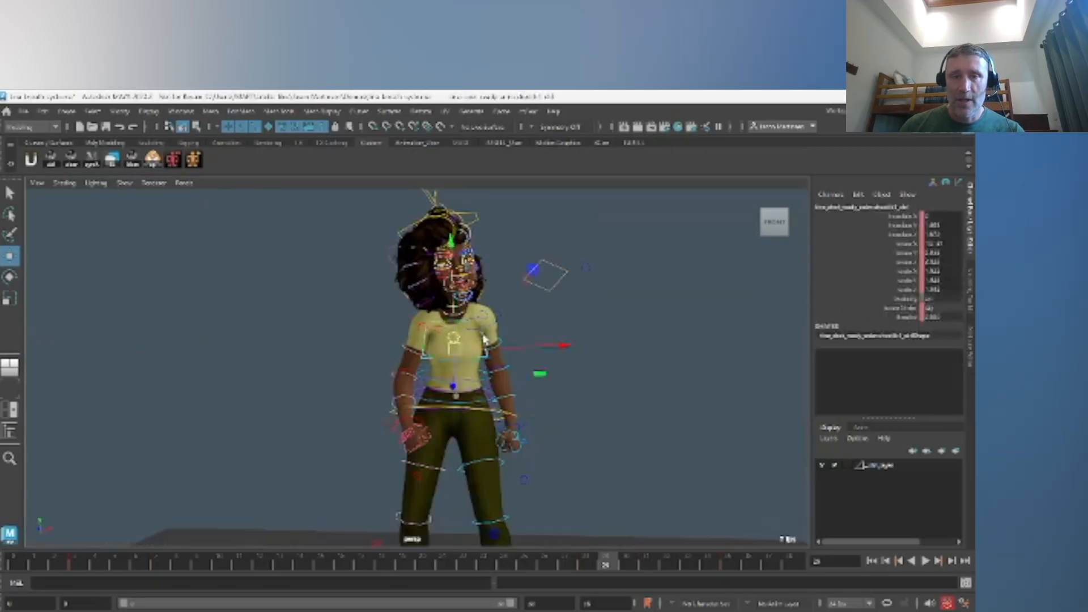
key(space)
drag(538, 420, 584, 507)
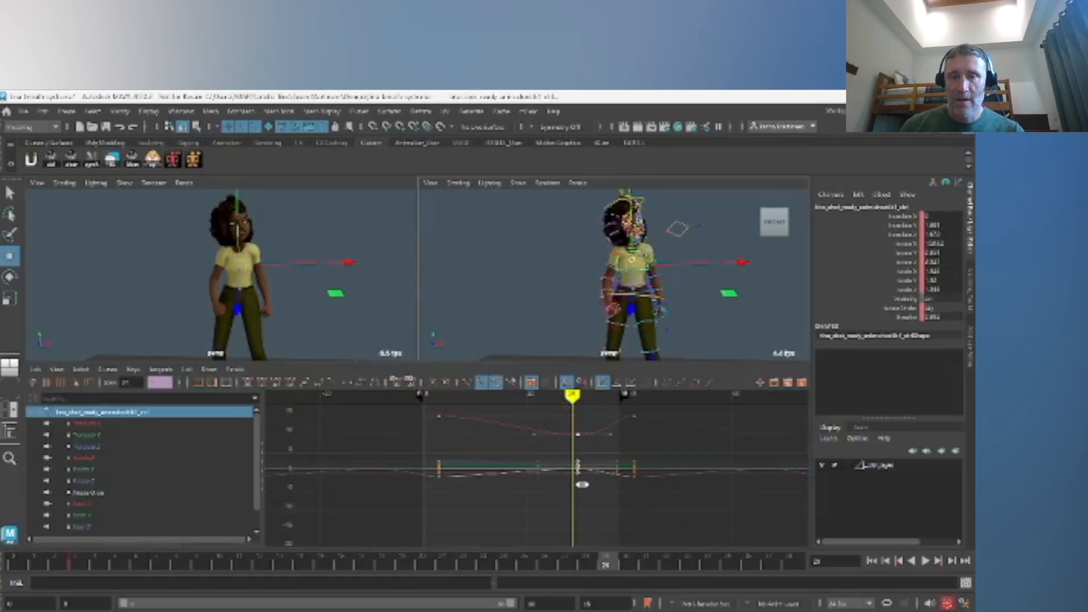
key(space)
Select the head control, check the timing of its keys in the Graph Editor, and clear the selection.
click(469, 218)
key(space)
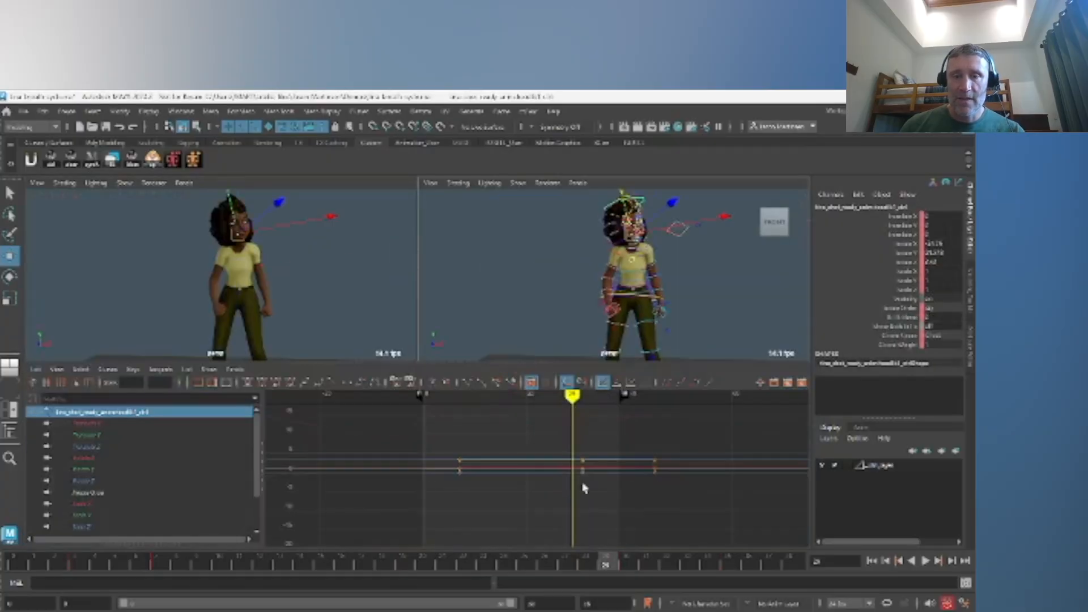
key(space)
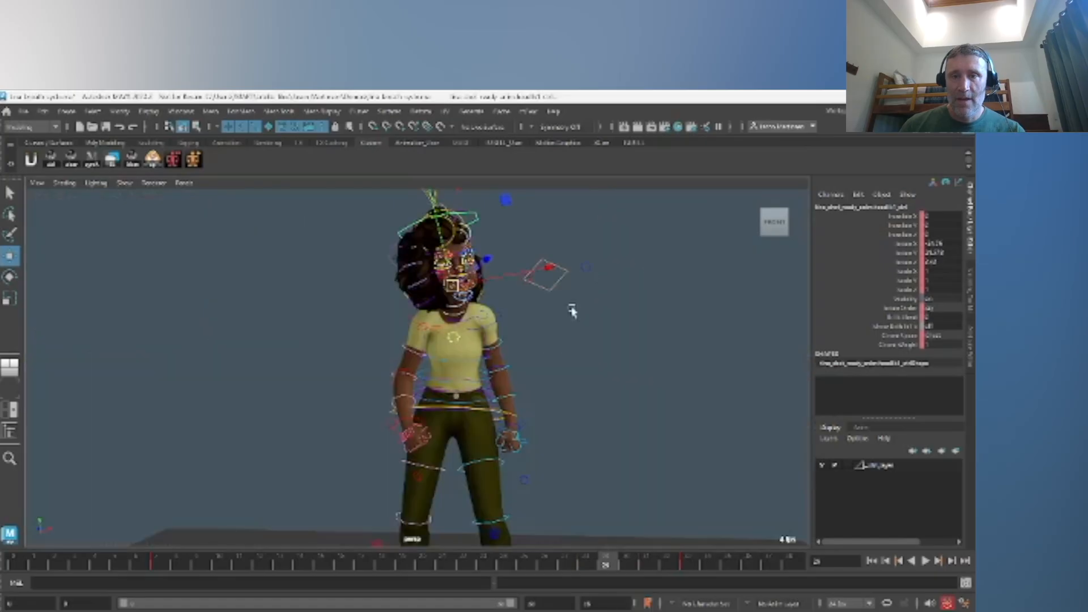
click(482, 319)
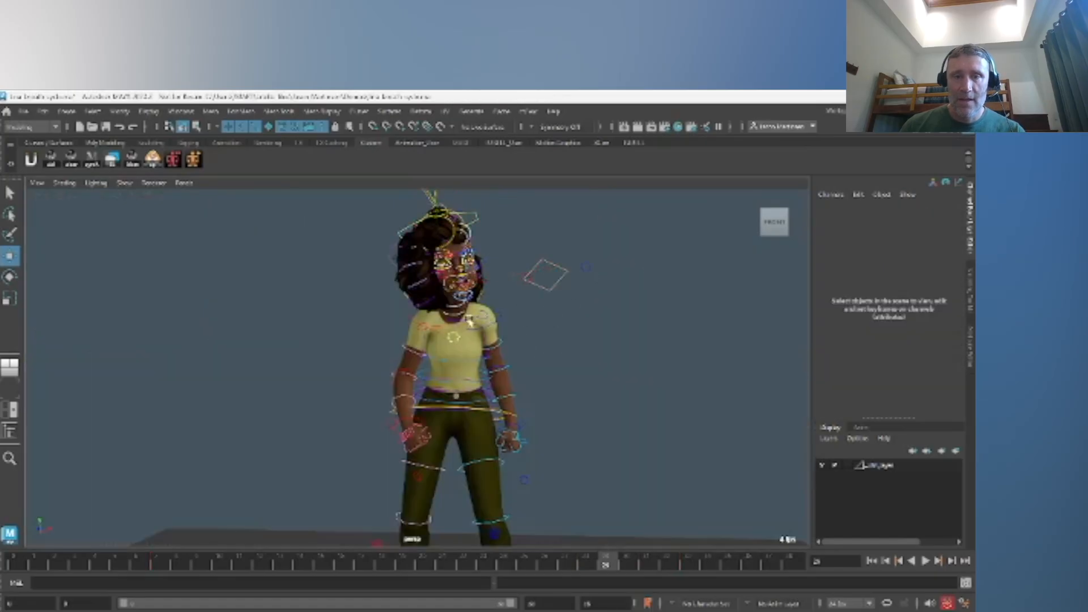
Select both shoulder controls, rotate them slightly at frame 25, and move to their key at frame 3.
click(423, 330)
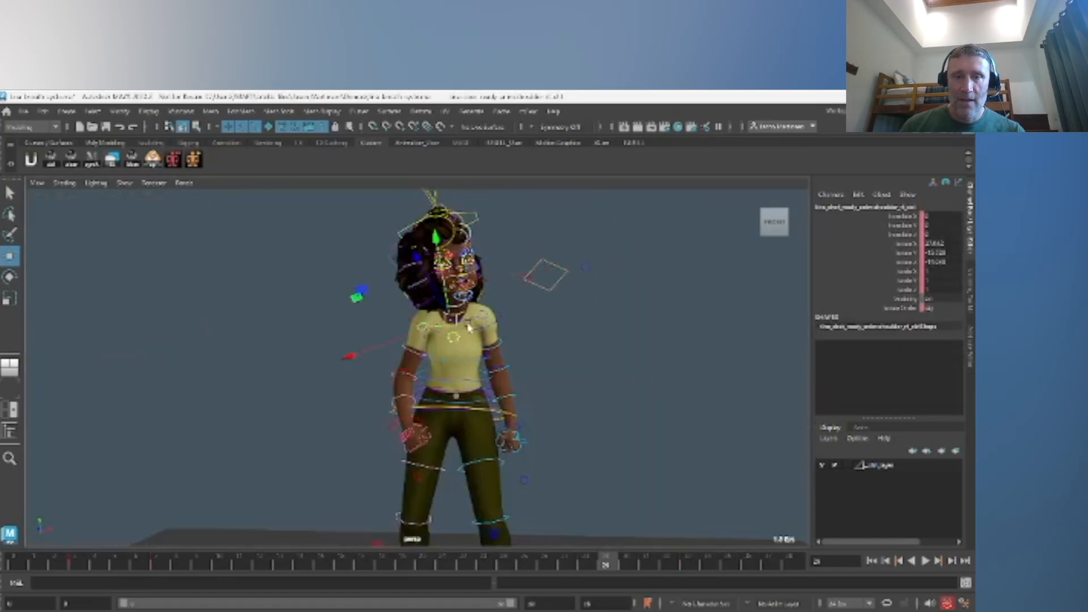
click(485, 311)
key(comma)
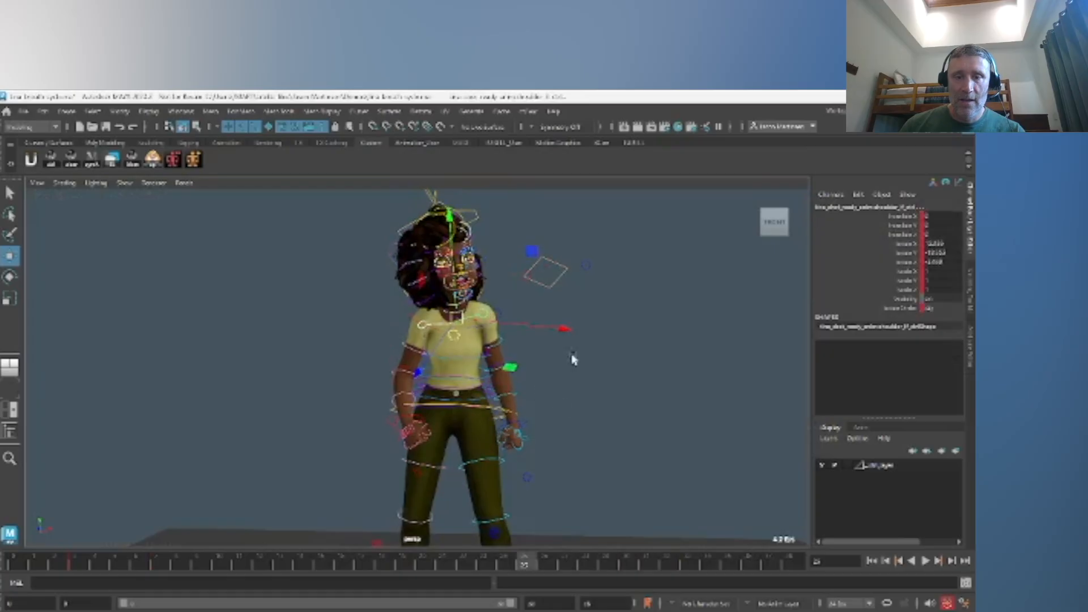
key(e)
drag(534, 261, 527, 253)
key(comma)
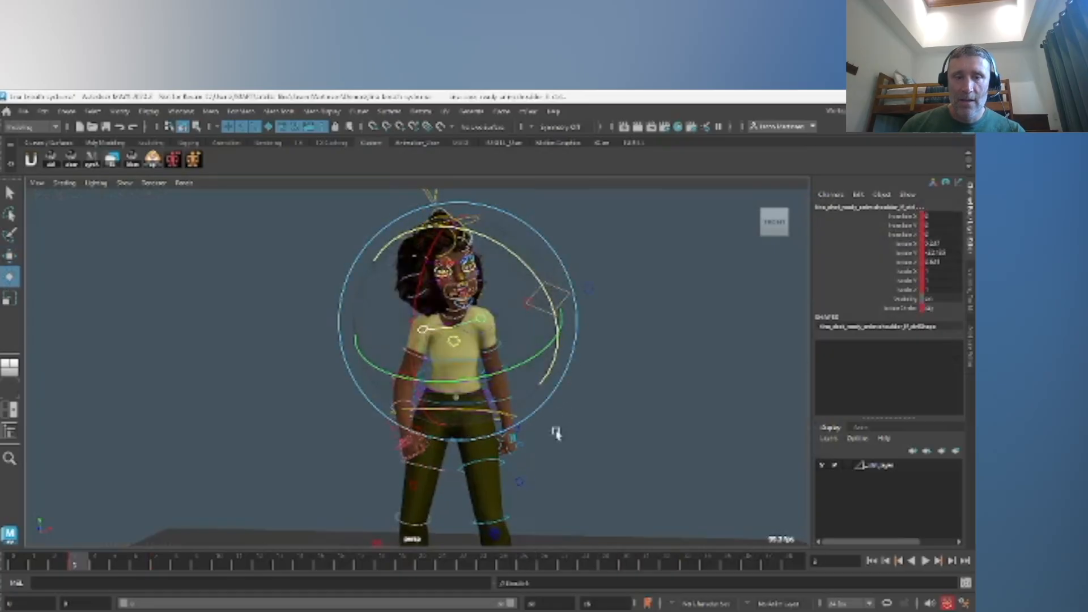
Play the breath cycle in the enlarged view without rig controls, and stop playback with the shoulder curves displayed.
key(space)
key(space)
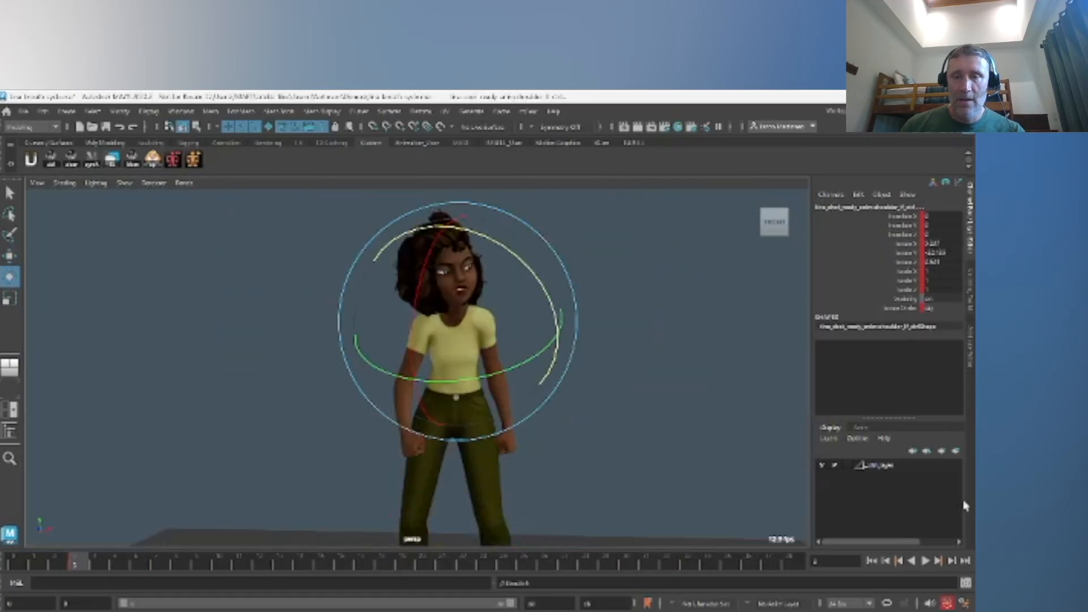
click(934, 559)
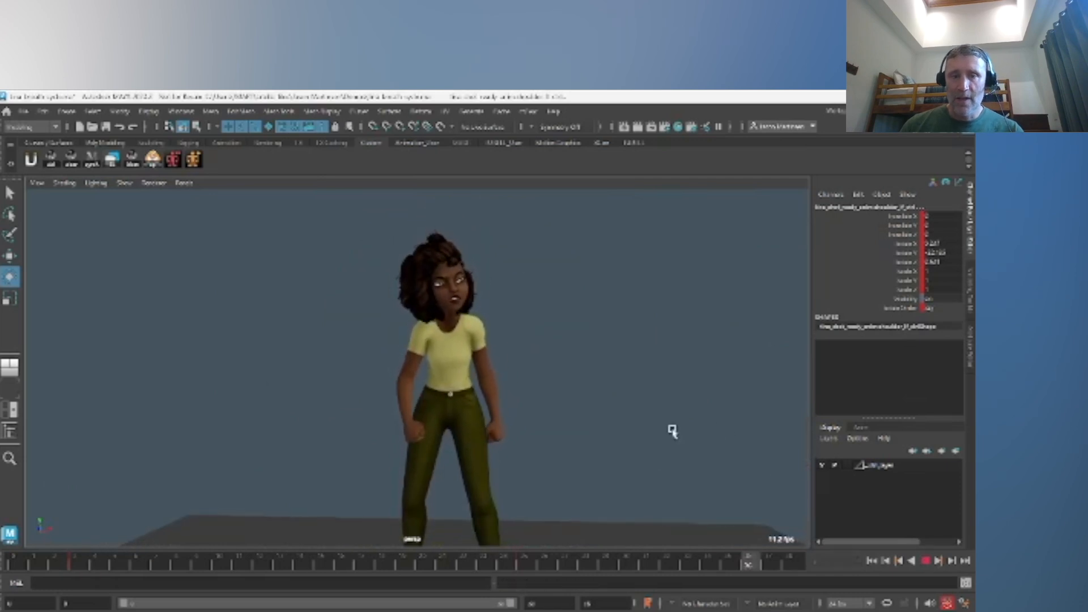
key(space)
key(Escape)
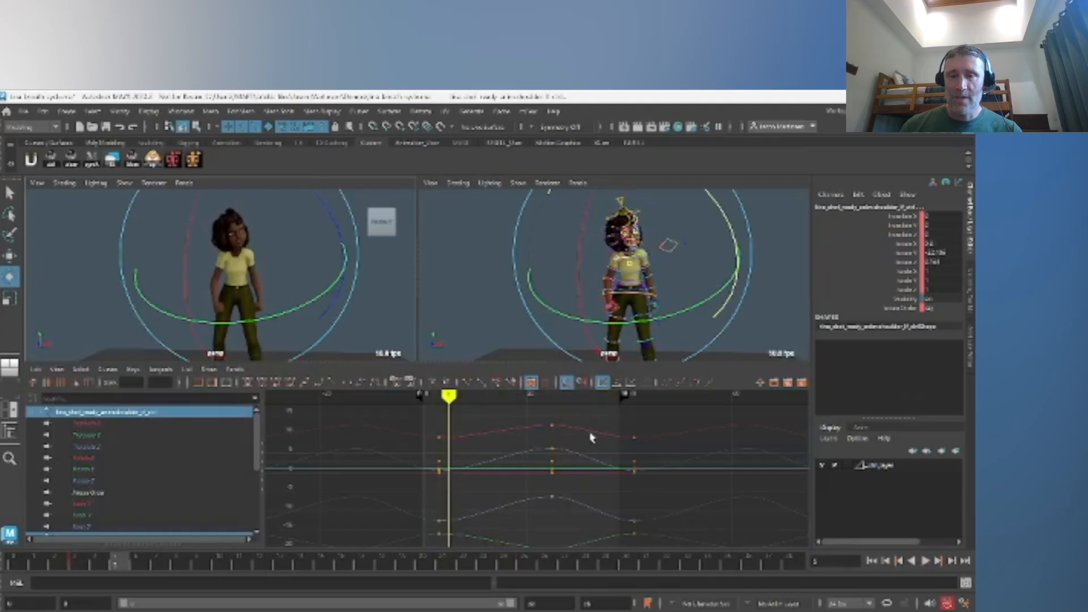
Try to shift the shoulder controls' selected keys slightly back in time.
drag(502, 538, 501, 539)
key(w)
shift+middle_drag(478, 531, 460, 530)
key(alt+comma)
key(alt+comma)
key(ctrl+z)
key(ctrl+z)
Select the shoulder controls' keys, shift them about three frames back, and go to the start of the playback range.
click(674, 420)
key(a)
alt+shift+right_drag(471, 458, 446, 459)
drag(457, 406, 600, 536)
shift+middle_drag(508, 486, 503, 485)
key(alt+shift+v)
Rotate both shoulder controls slightly at the first frame, key them, and carry the pose over to the cycle's last frame.
key(space)
key(e)
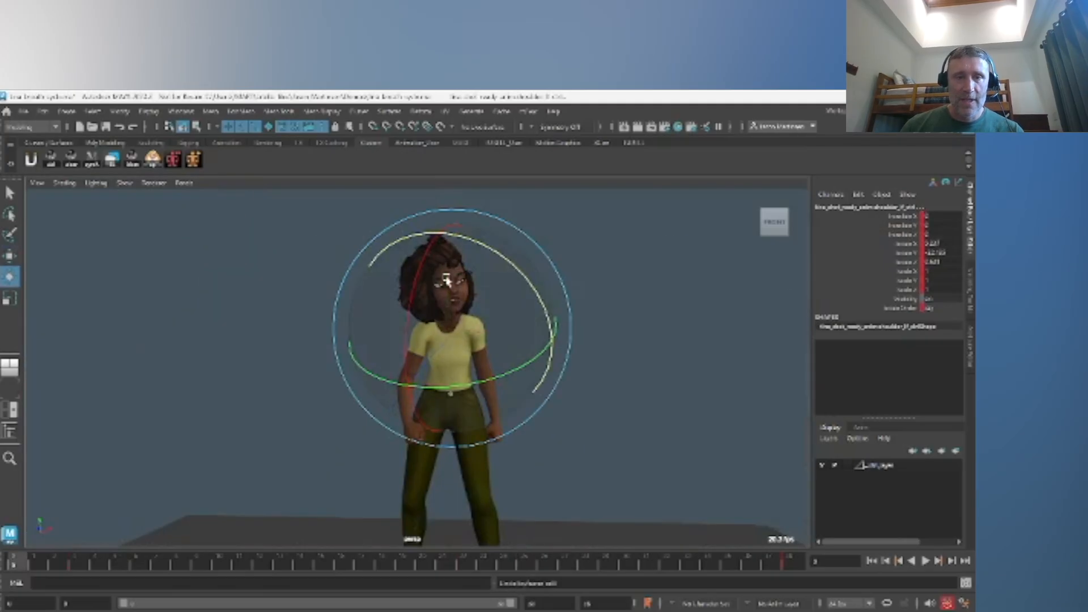
drag(491, 254, 493, 259)
key(s)
middle_drag(22, 553, 883, 586)
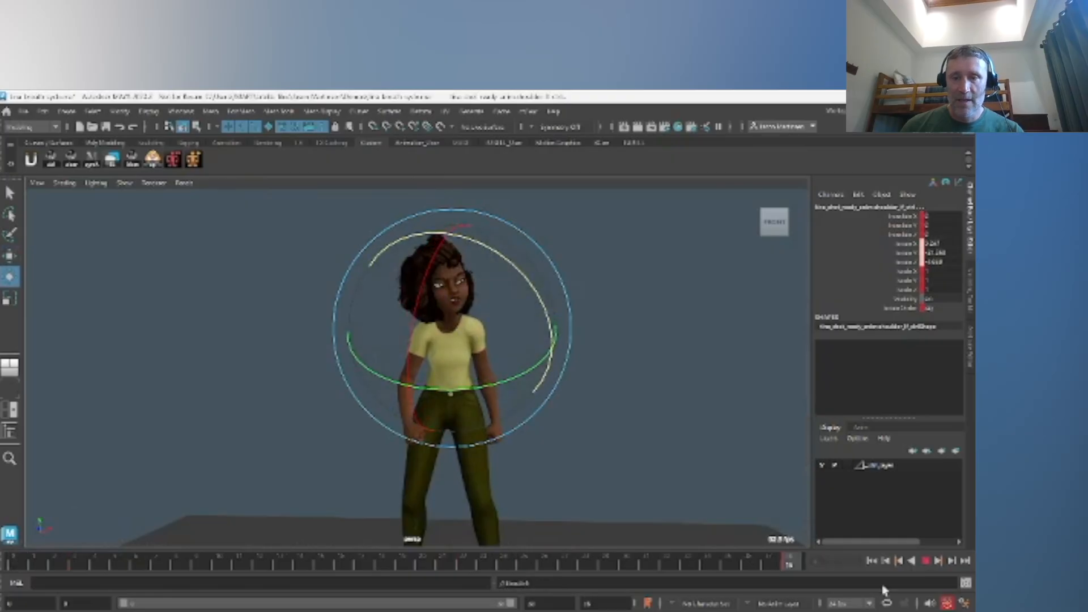
Select the shoulder controls' keys in the Graph Editor, shift them forward in time, and clear the selection.
key(space)
drag(521, 437, 549, 529)
drag(462, 422, 630, 547)
key(w)
shift+middle_drag(484, 472, 500, 469)
key(space)
click(607, 324)
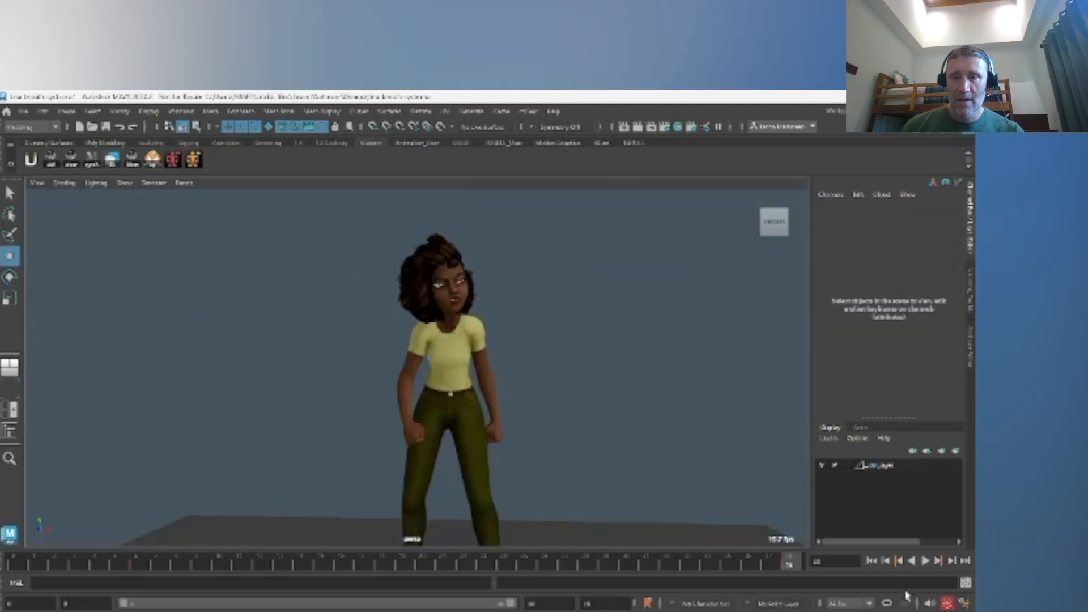
Play the breath cycle with the retimed shoulders, stop playback, and bring the whole character into view.
click(927, 562)
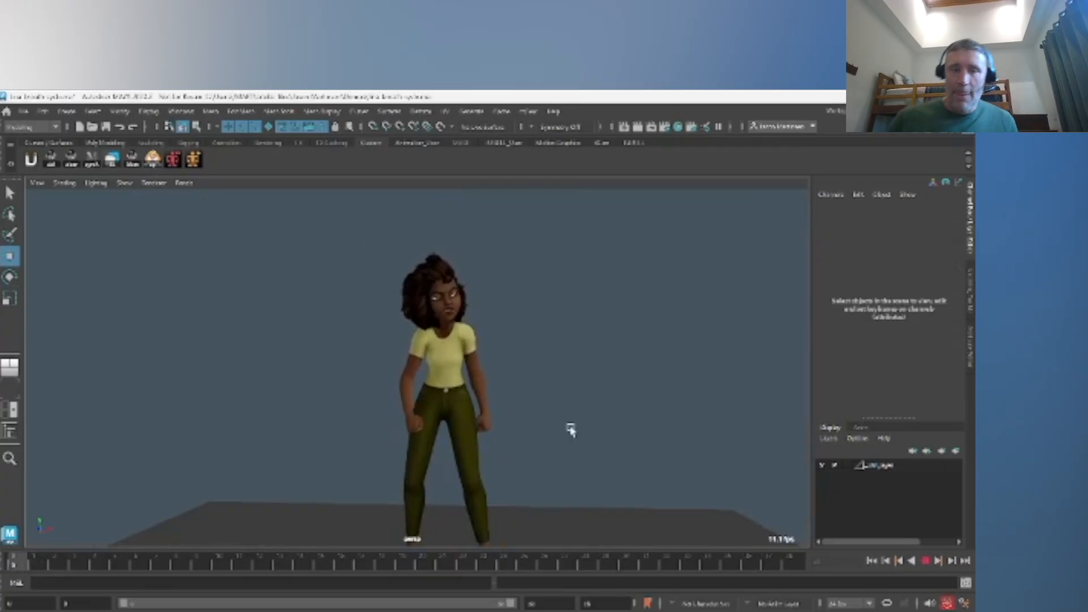
click(925, 564)
alt+middle_drag(481, 419, 509, 372)
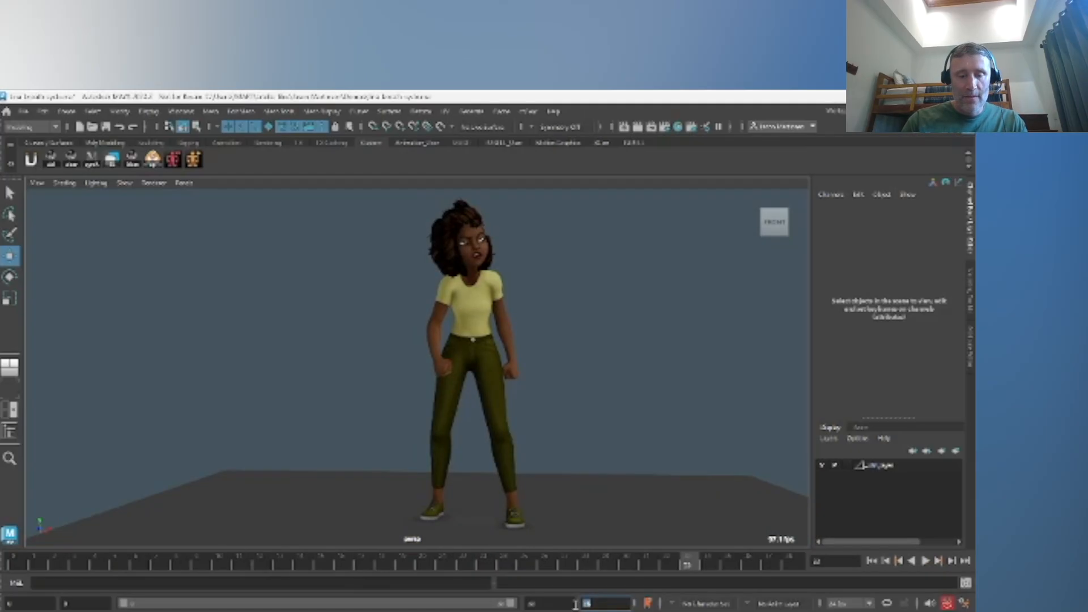
Extend the animation end to frame 76 and widen the playback range to cover the full length.
key(Return)
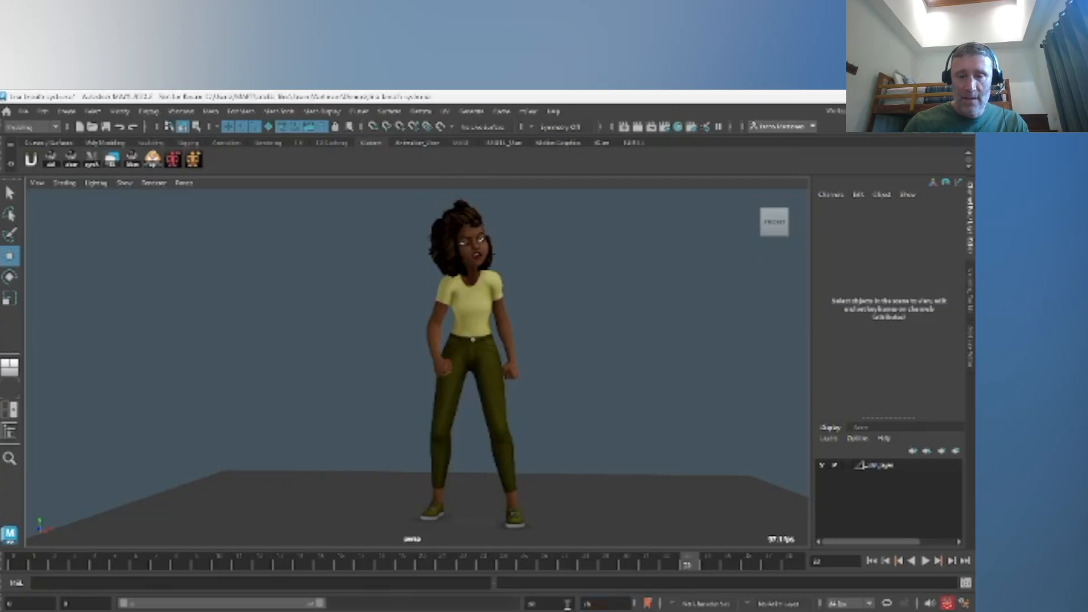
drag(320, 604, 512, 604)
click(797, 560)
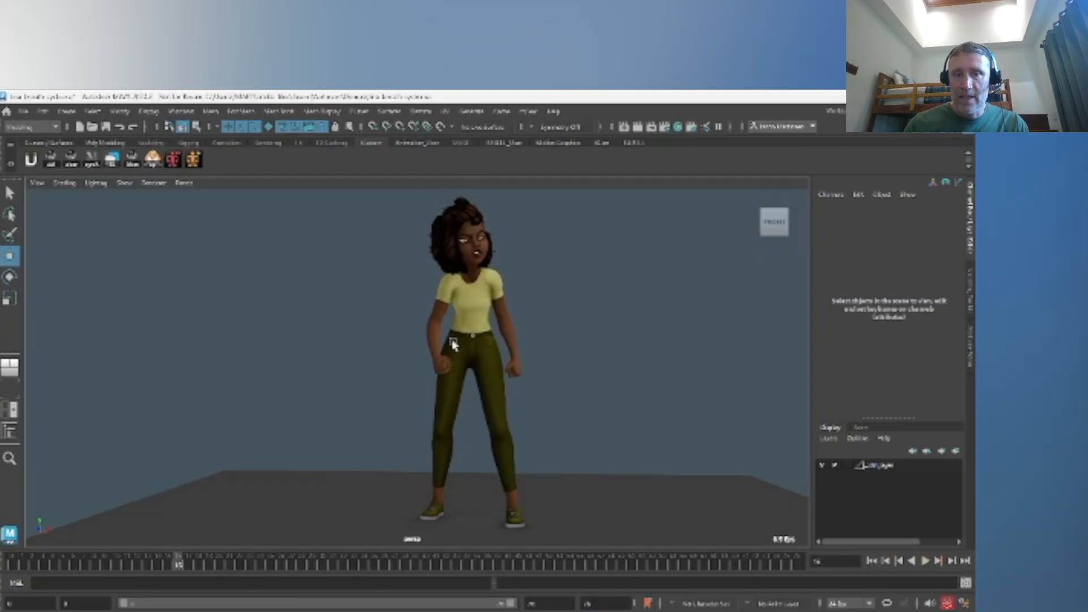
Select the center-of-gravity control, isolate its Translate X curve in the Graph Editor, and go to the last frame of the range.
key(space)
key(space)
key(space)
click(655, 266)
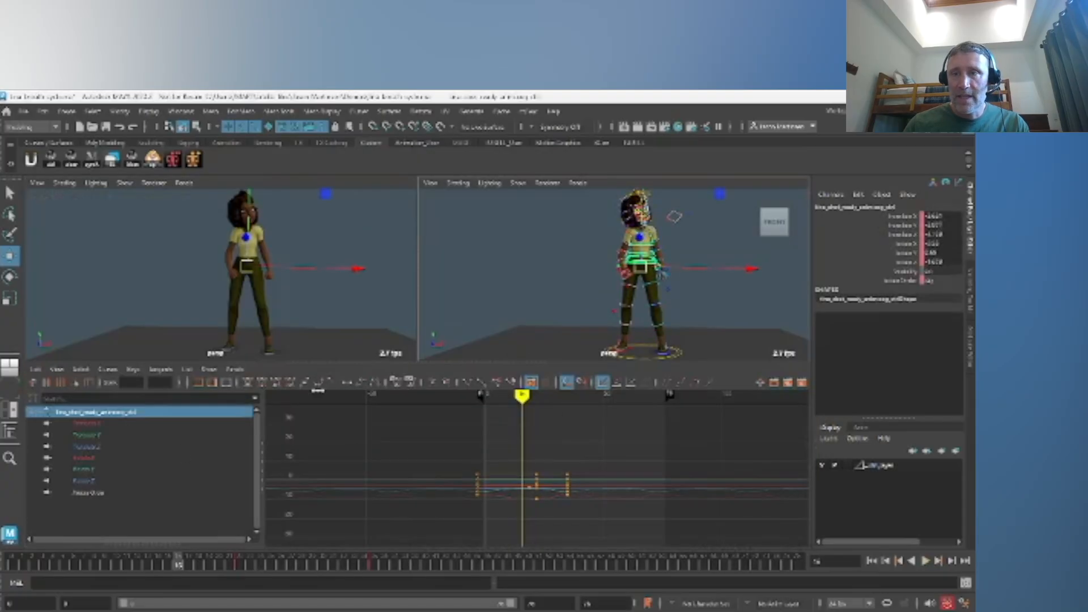
click(124, 425)
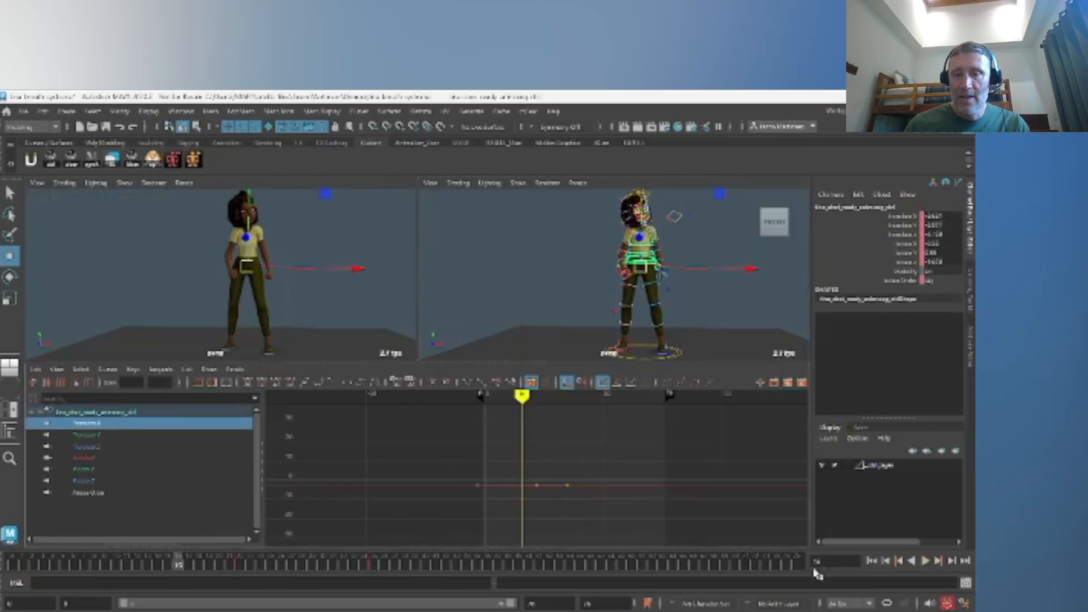
click(798, 561)
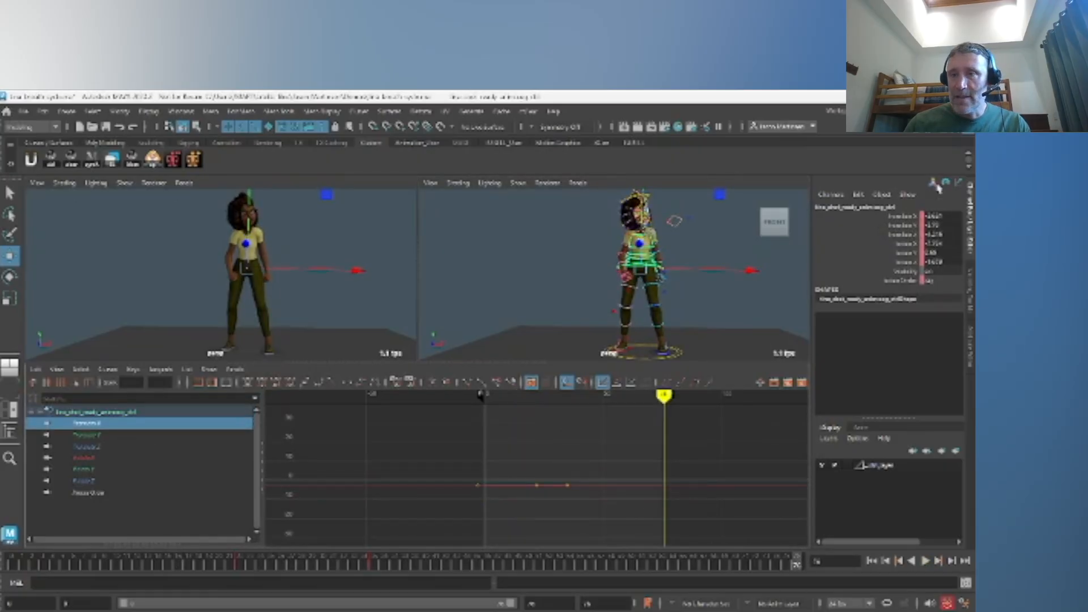
Key the center-of-gravity control's Translate X at the last frame and leave a single raised key in the curve's middle.
click(902, 216)
right_click(902, 216)
click(907, 239)
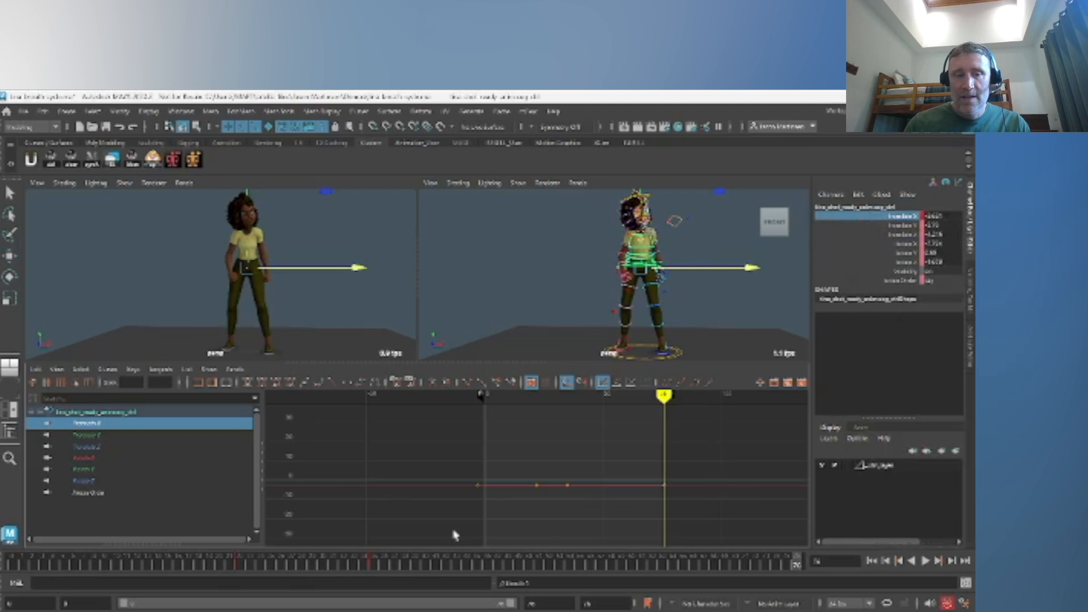
key(comma)
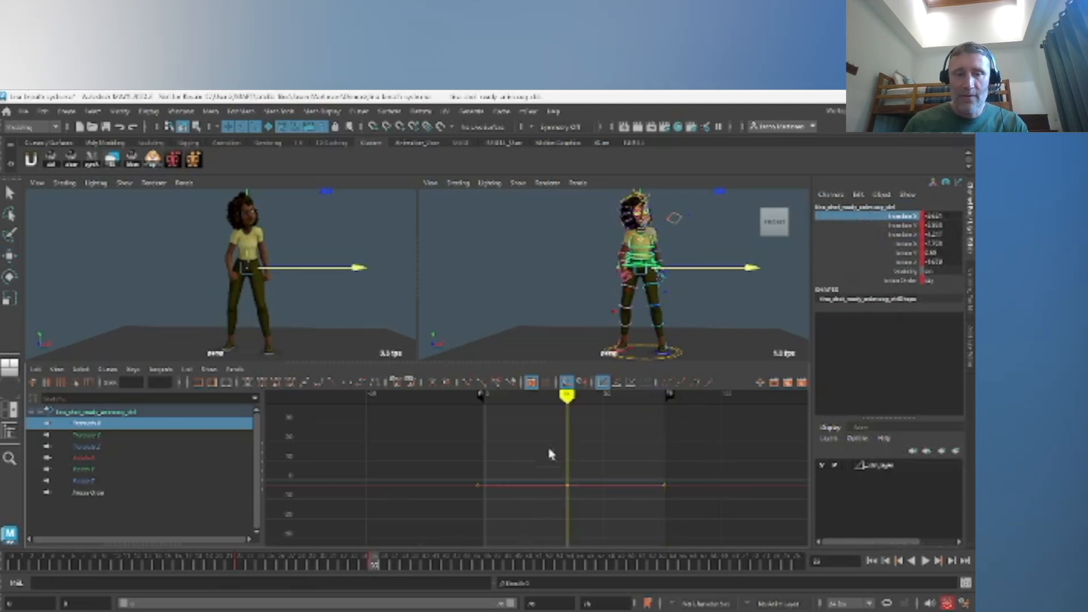
drag(545, 447, 578, 499)
key(w)
middle_drag(569, 497, 568, 490)
Lower the first and last Translate X keys together to widen the side-to-side body sway.
key(comma)
key(comma)
drag(469, 480, 485, 494)
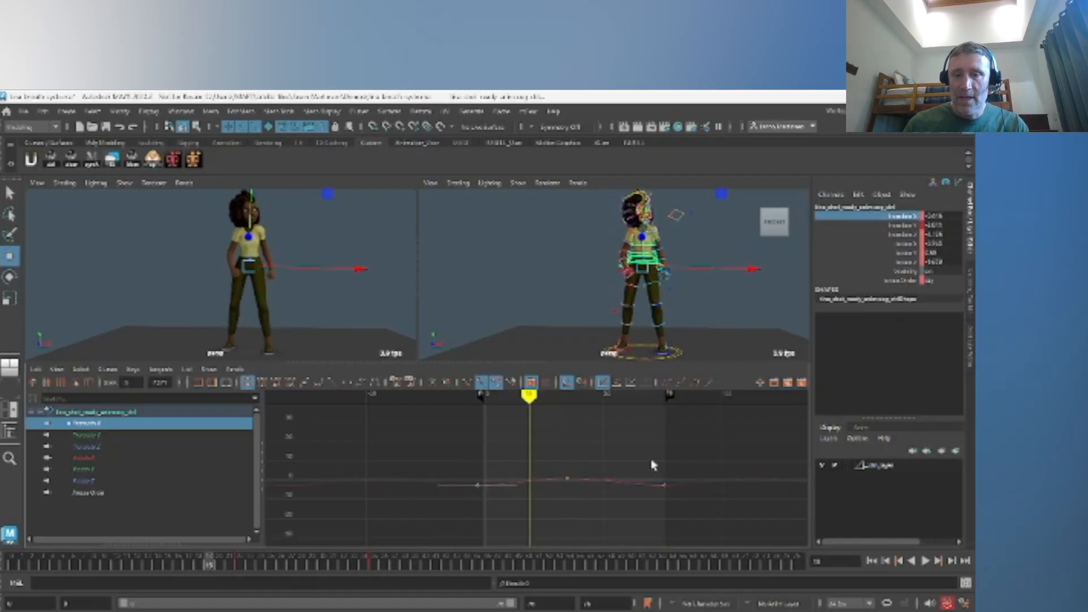
shift+drag(653, 467, 673, 498)
middle_drag(659, 498, 658, 504)
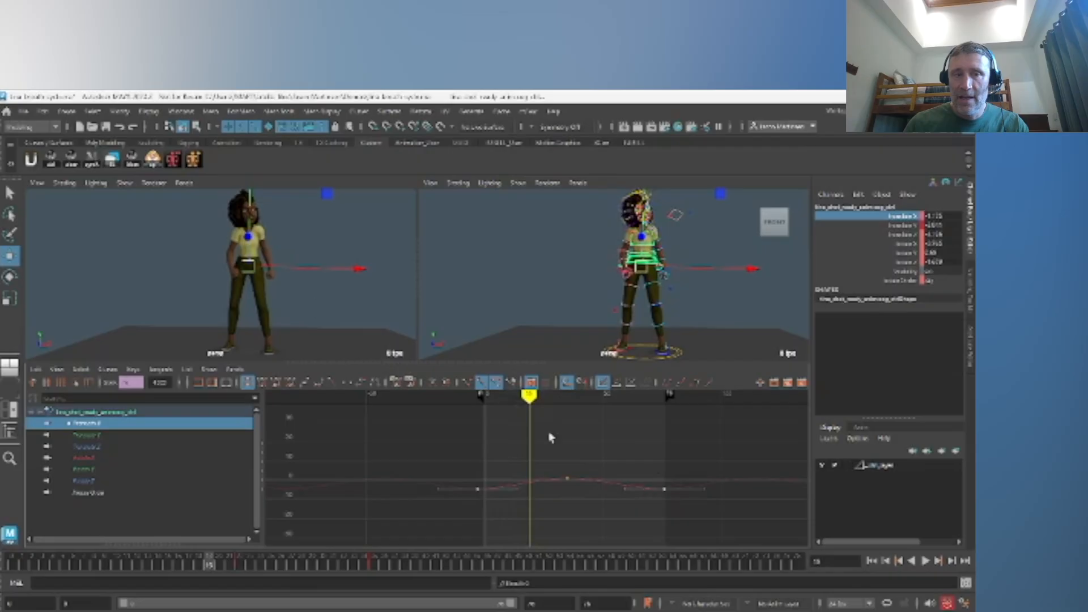
Play the body sway in a full-size view, stop it, and shift the whole Translate X curve earlier in time.
key(space)
click(925, 561)
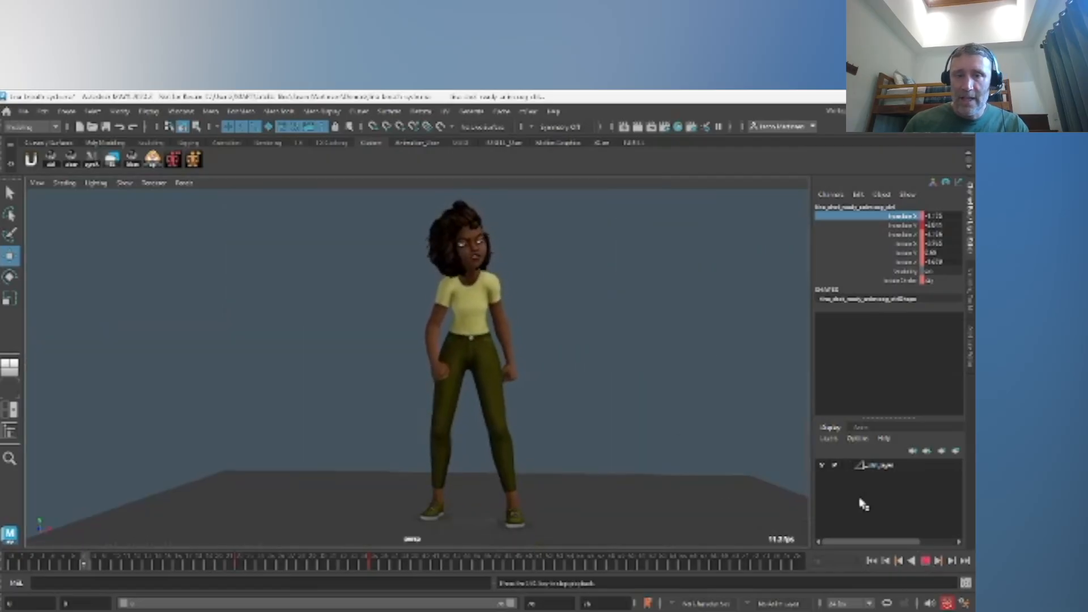
key(space)
key(Escape)
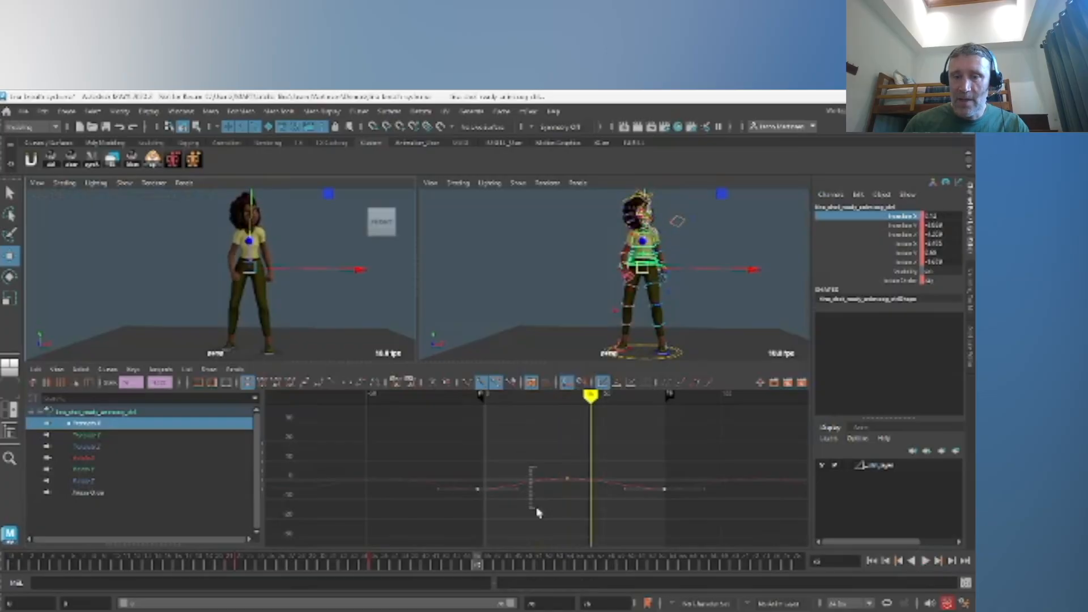
Play the retimed sway in a full-size view, checking it from behind the character, and stop playback.
key(space)
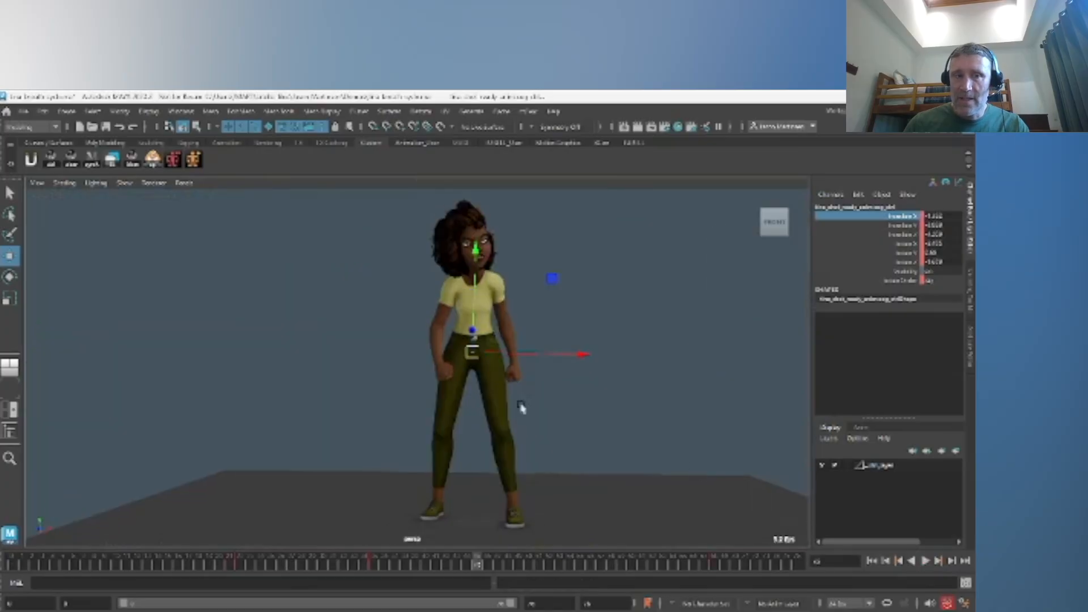
click(932, 562)
alt+drag(383, 403, 577, 405)
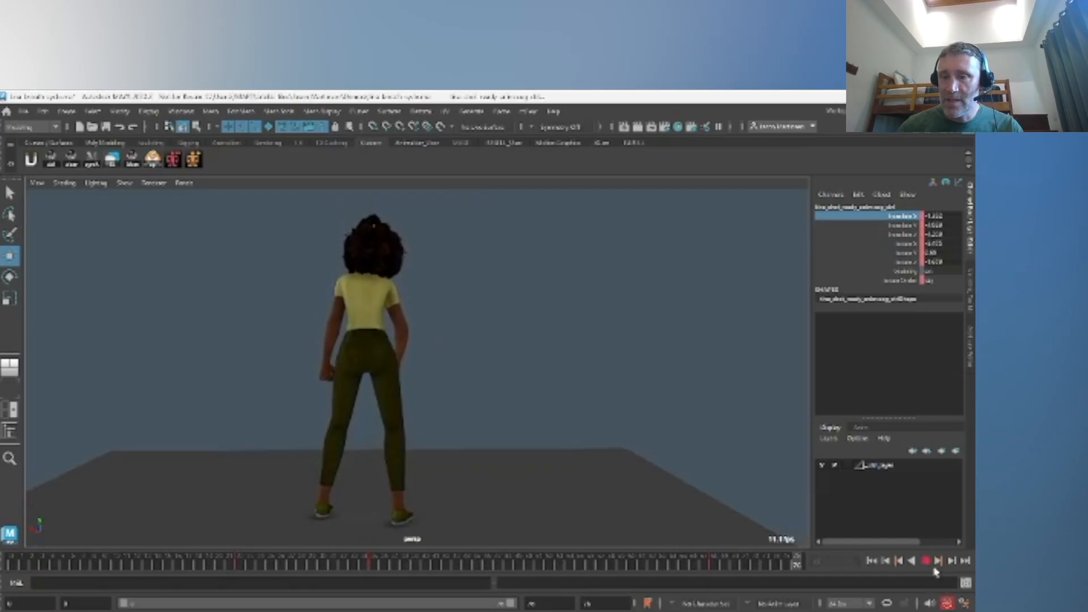
click(926, 561)
key(space)
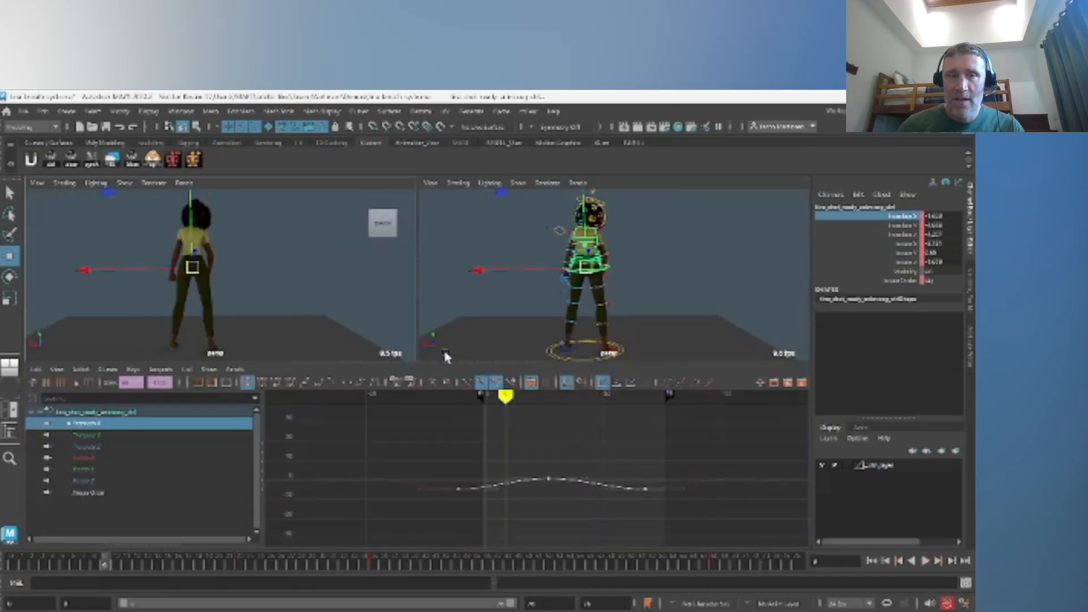
Isolate the center-of-gravity control's Rotate Z curve and key Rotate Z at the frame of the last Translate X key.
click(119, 481)
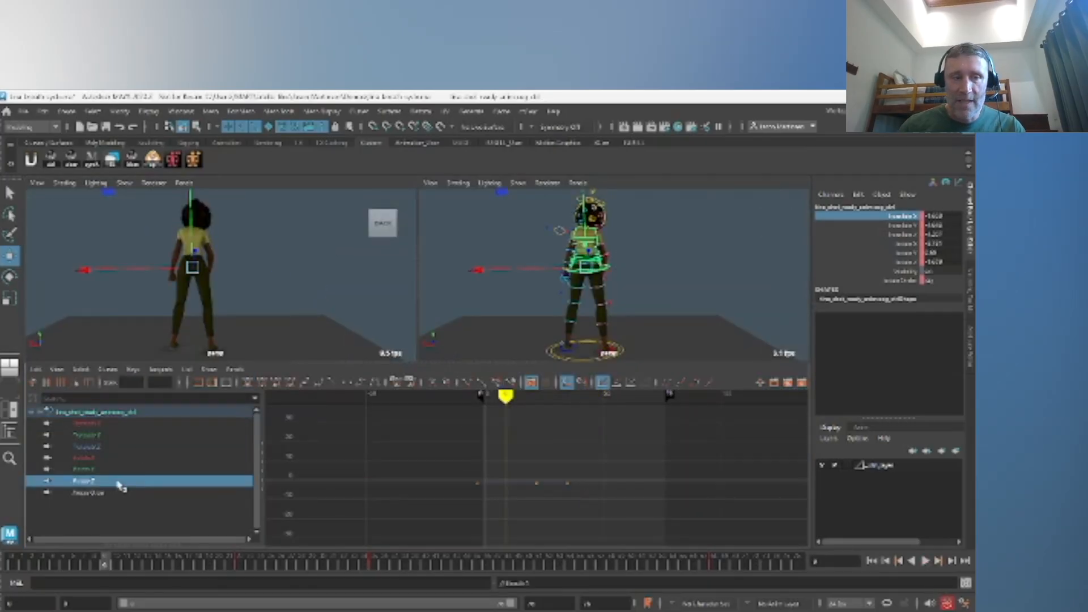
click(715, 566)
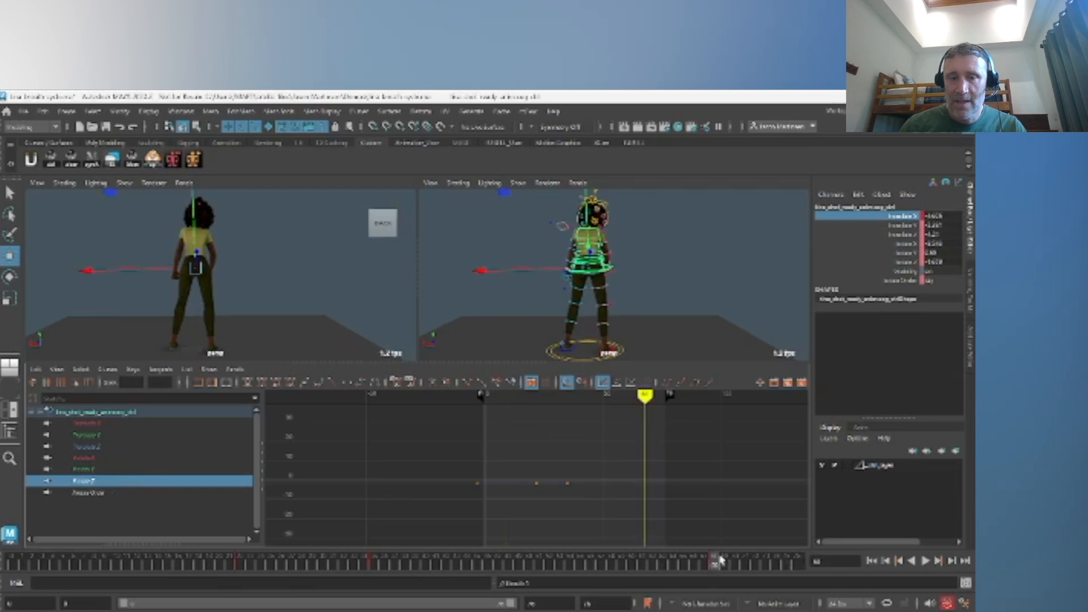
click(899, 234)
right_click(899, 234)
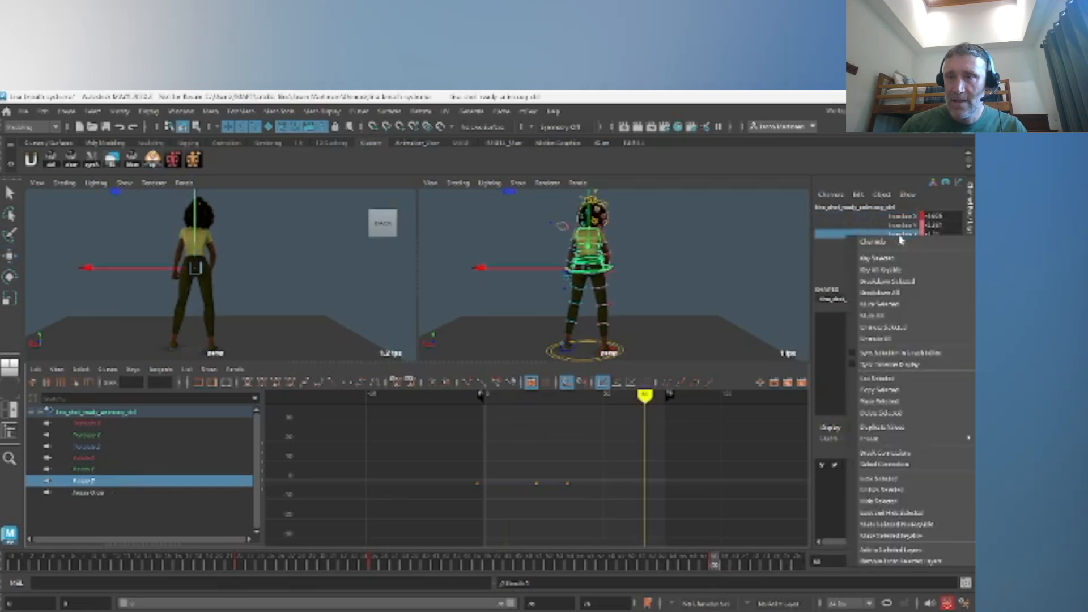
click(891, 221)
click(907, 262)
right_click(908, 262)
click(902, 282)
Shape Rotate Z into a three-key arc with raised end keys and a lowered middle key, and scrub through the motion.
drag(518, 462, 542, 506)
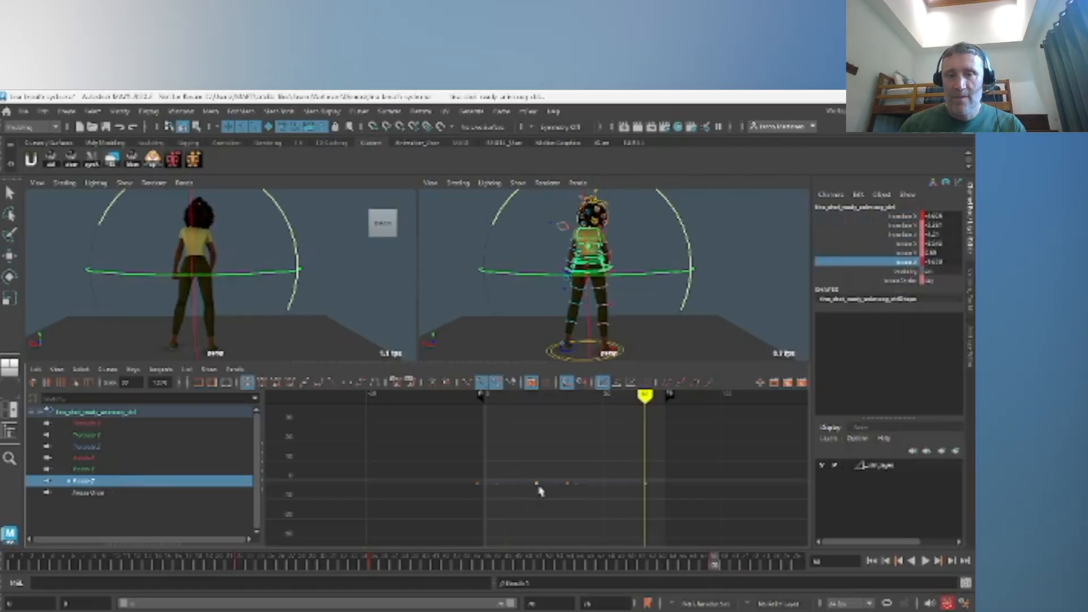
drag(629, 463, 695, 522)
key(w)
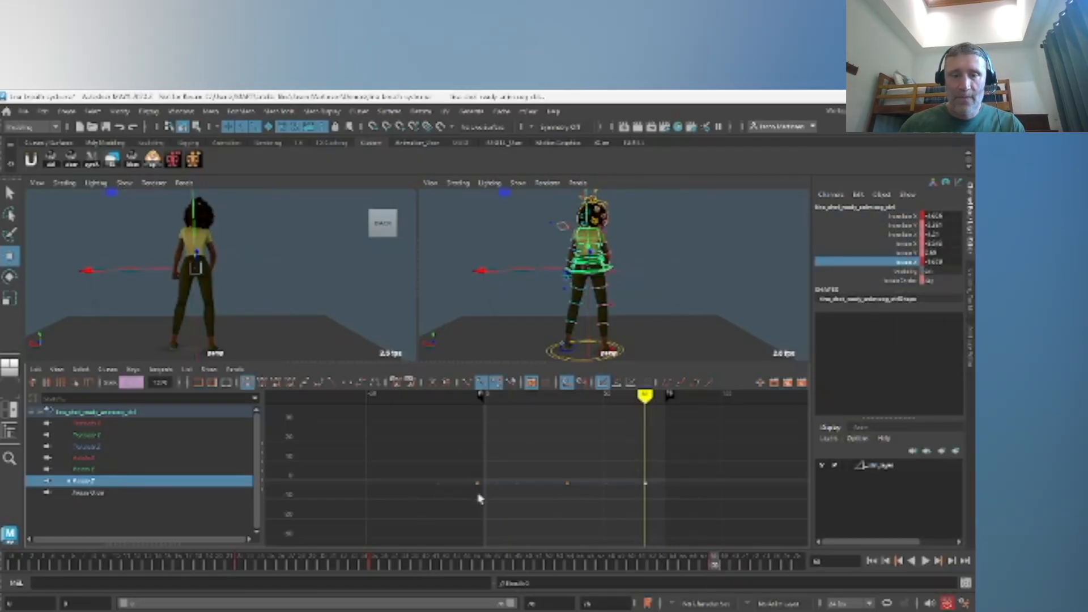
middle_drag(477, 499, 477, 479)
drag(555, 470, 580, 510)
middle_drag(574, 502, 572, 506)
mouse_move(58, 570)
mouse_down()
mouse_move(612, 576)
mouse_move(662, 564)
mouse_up()
Shift all Rotate Z keys later in time to offset them from the sway, and preview the motion.
drag(534, 472, 525, 512)
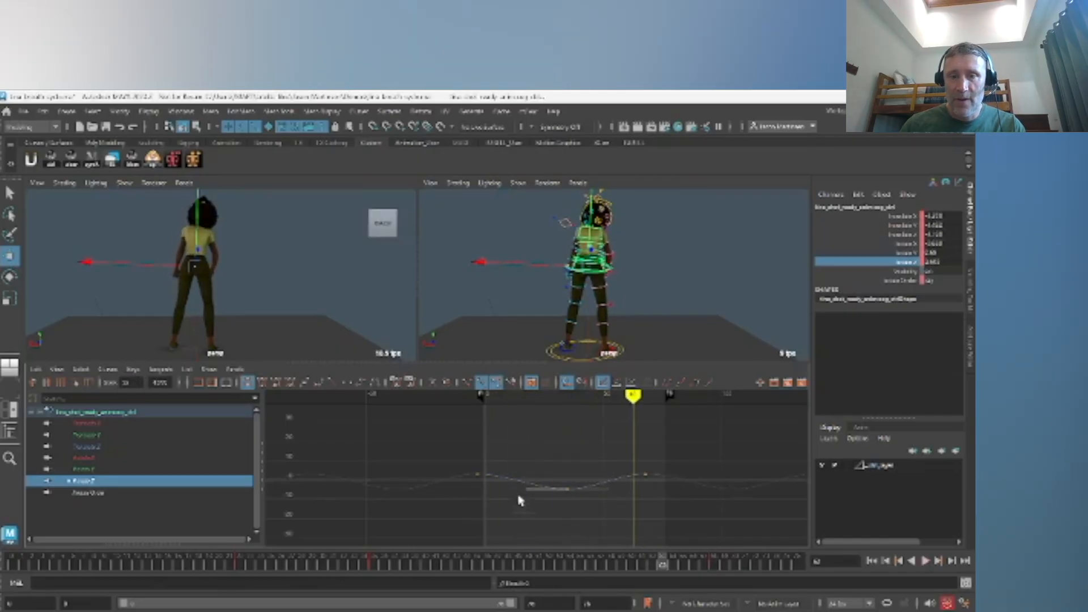
drag(512, 467, 512, 501)
shift+middle_drag(512, 500, 543, 498)
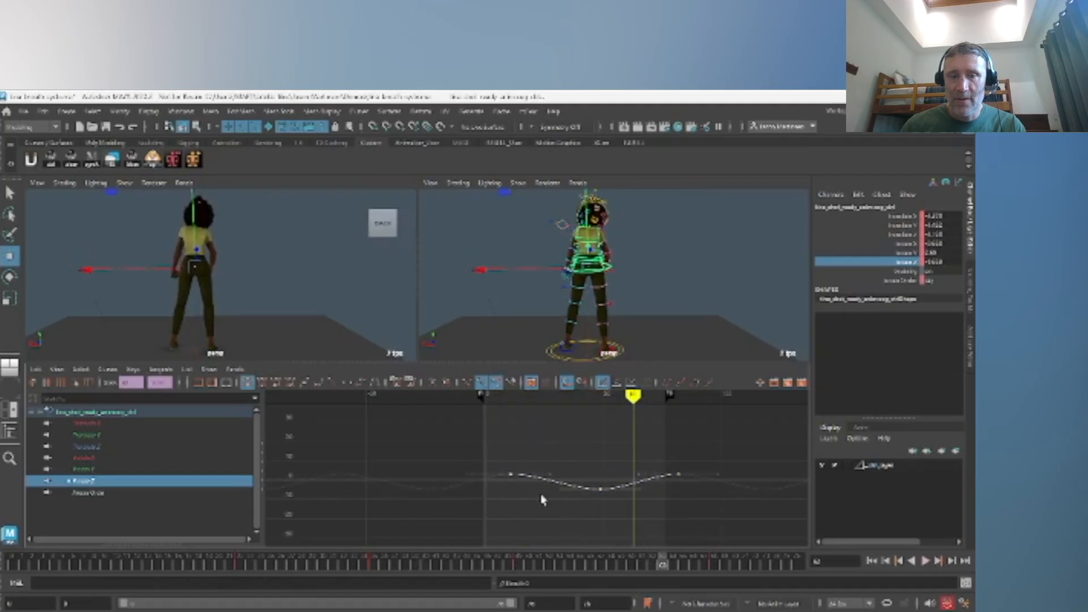
key(alt+v)
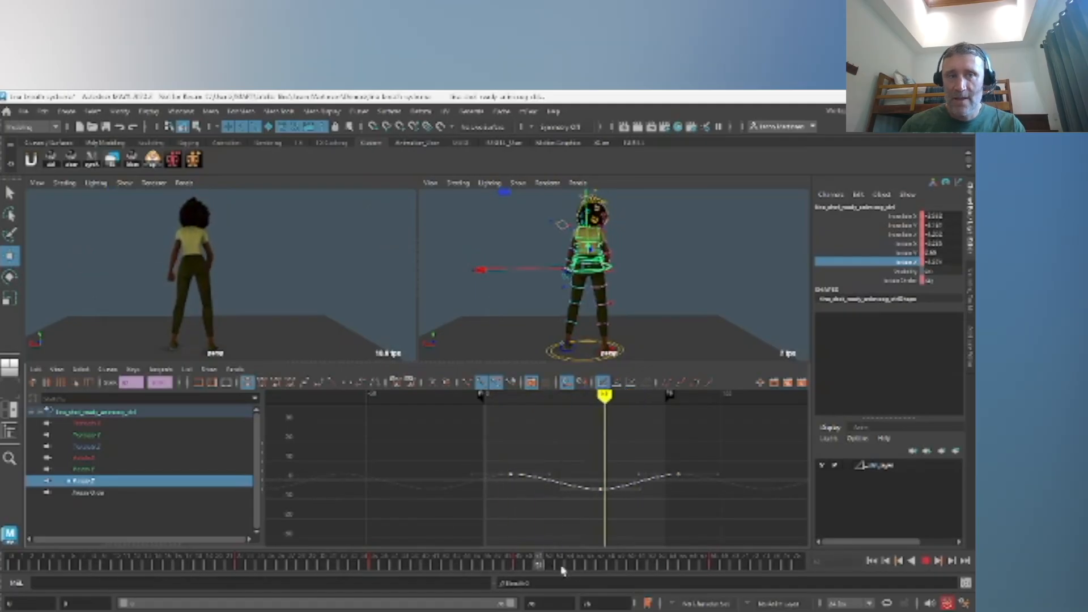
key(alt+v)
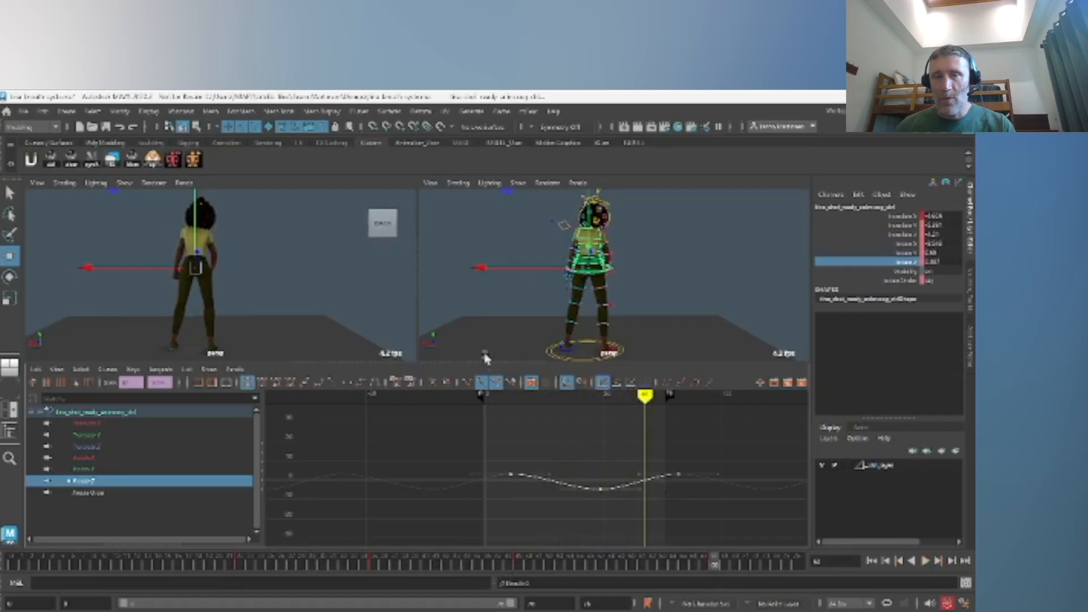
Clear the selection and play the combined sway and hip rotation in a full-size view, stopping playback after review.
key(space)
click(500, 300)
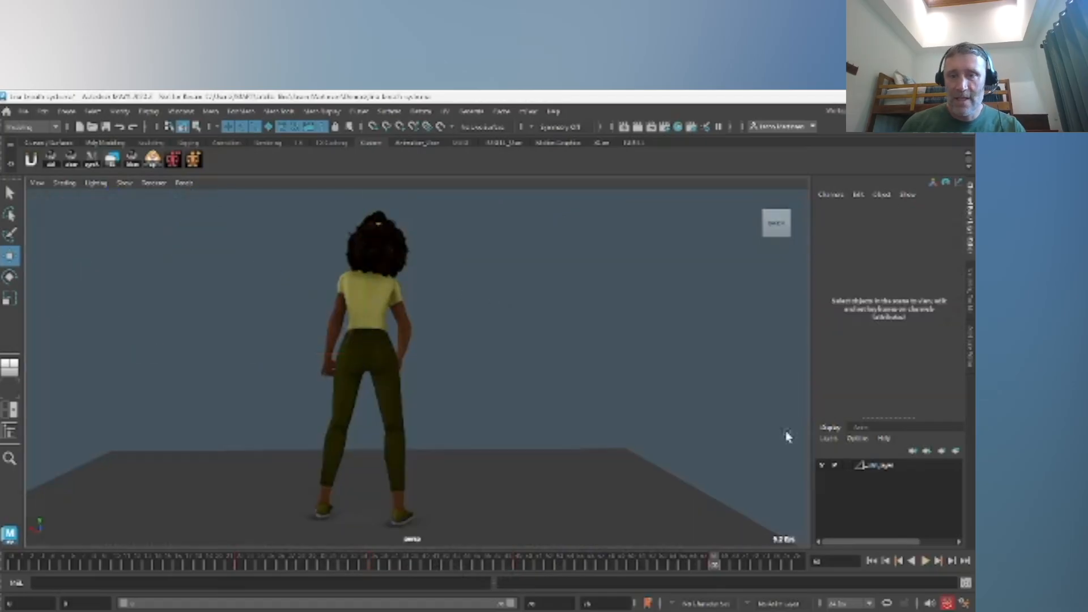
click(926, 562)
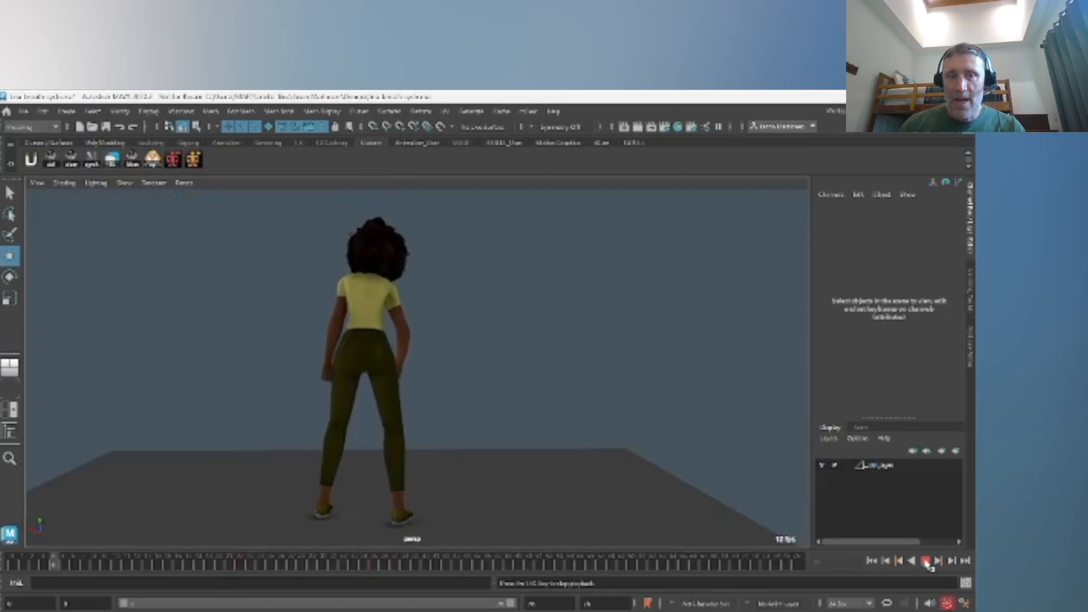
click(925, 562)
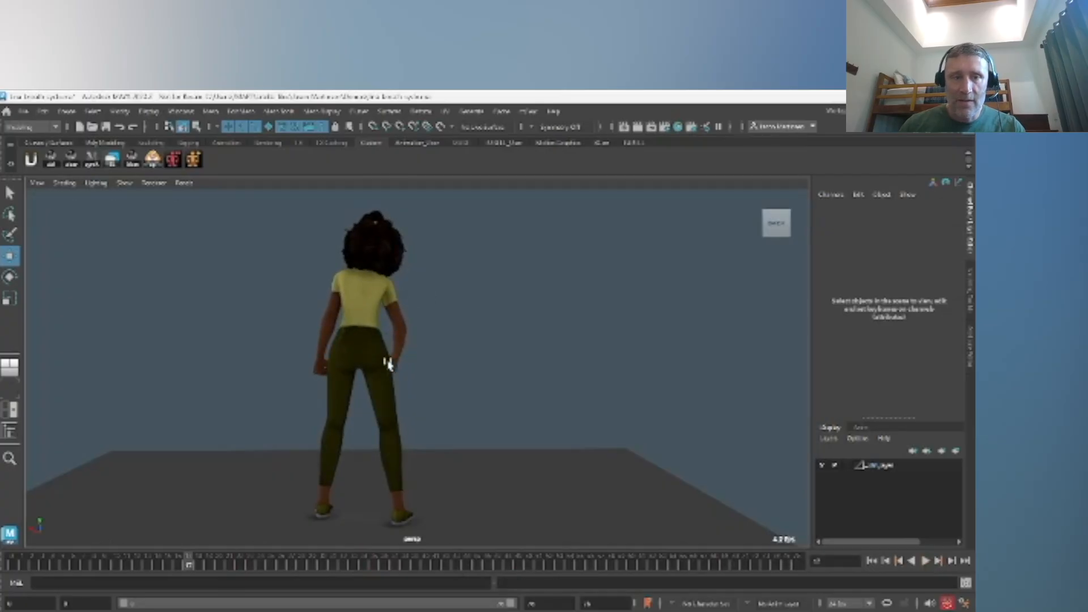
key(space)
key(space)
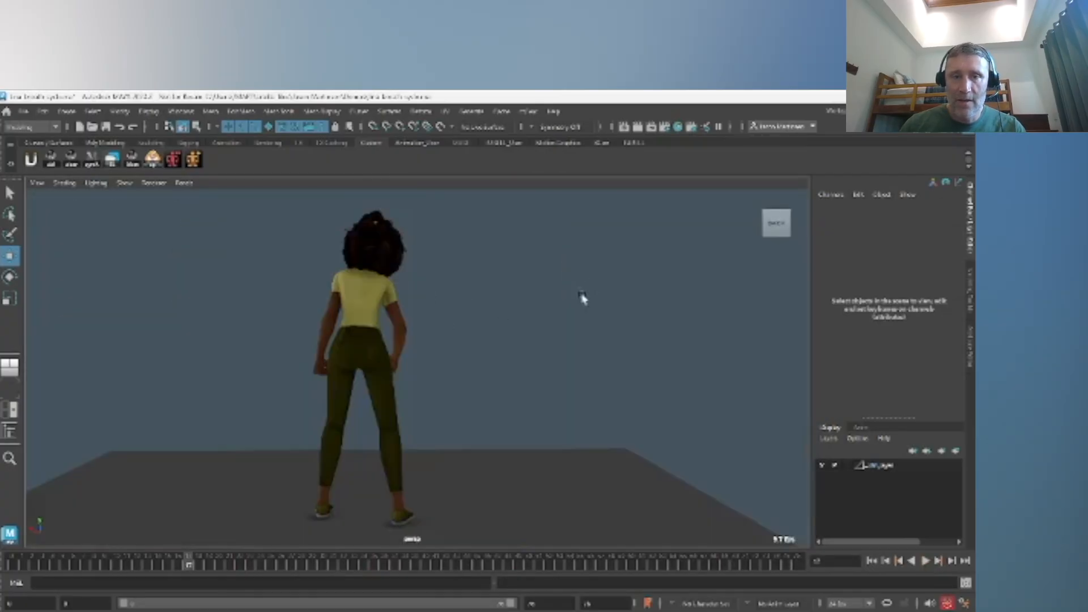
Select the center-of-gravity control, enlarge its curves vertically in the Graph Editor, and examine the rotation and translation curves individually.
key(space)
click(582, 275)
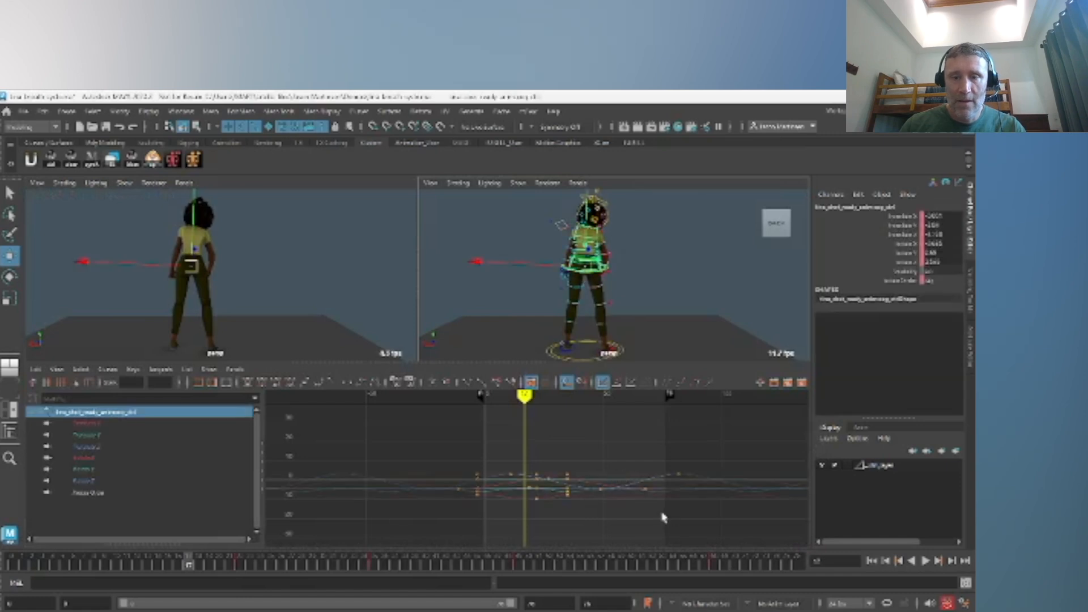
alt+shift+right_drag(544, 495, 544, 458)
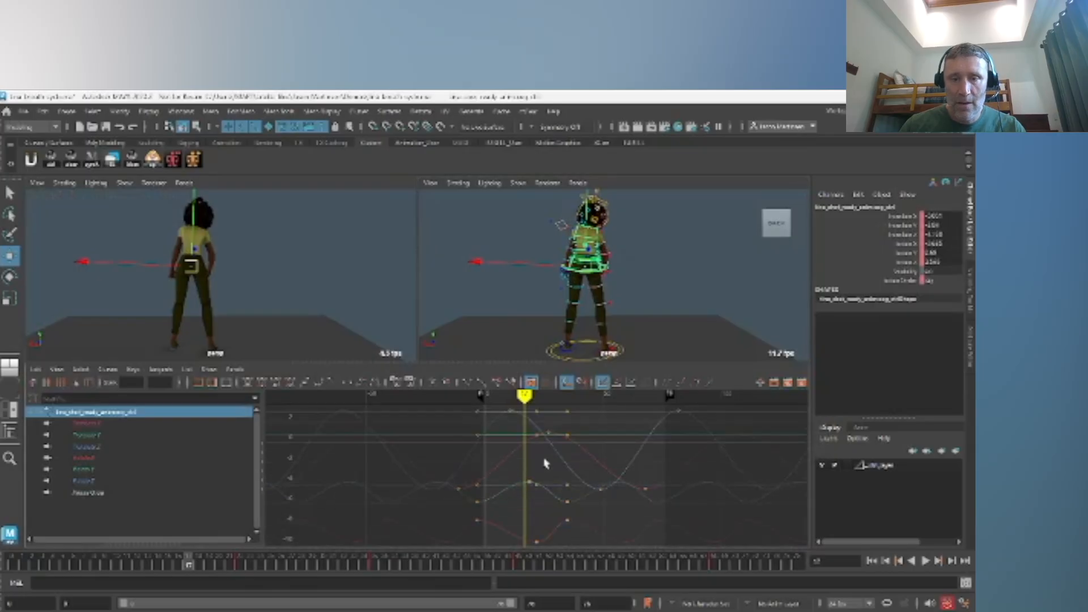
click(83, 482)
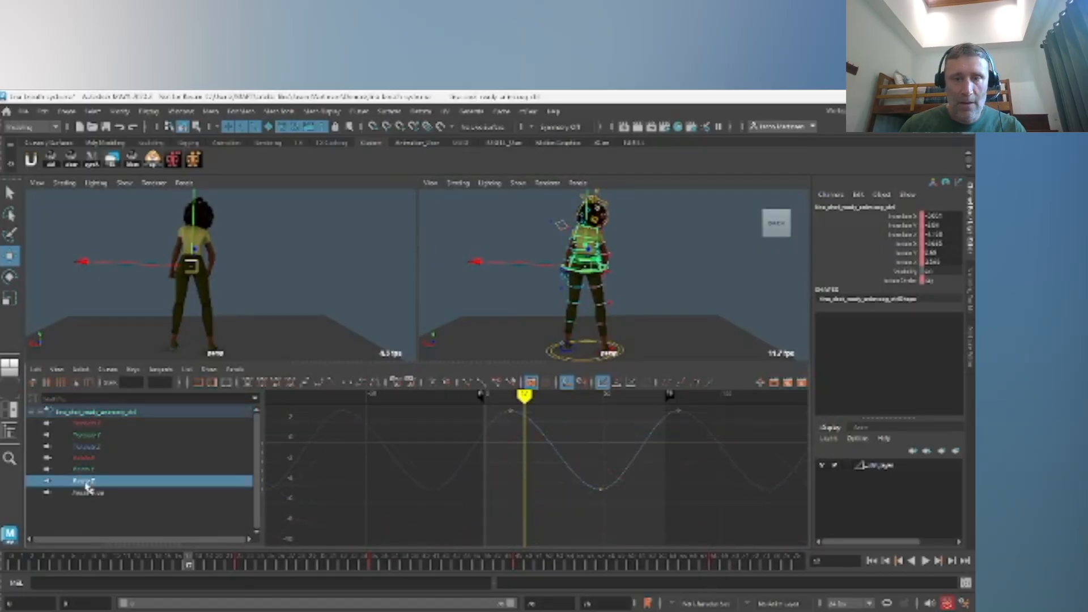
click(89, 470)
click(89, 460)
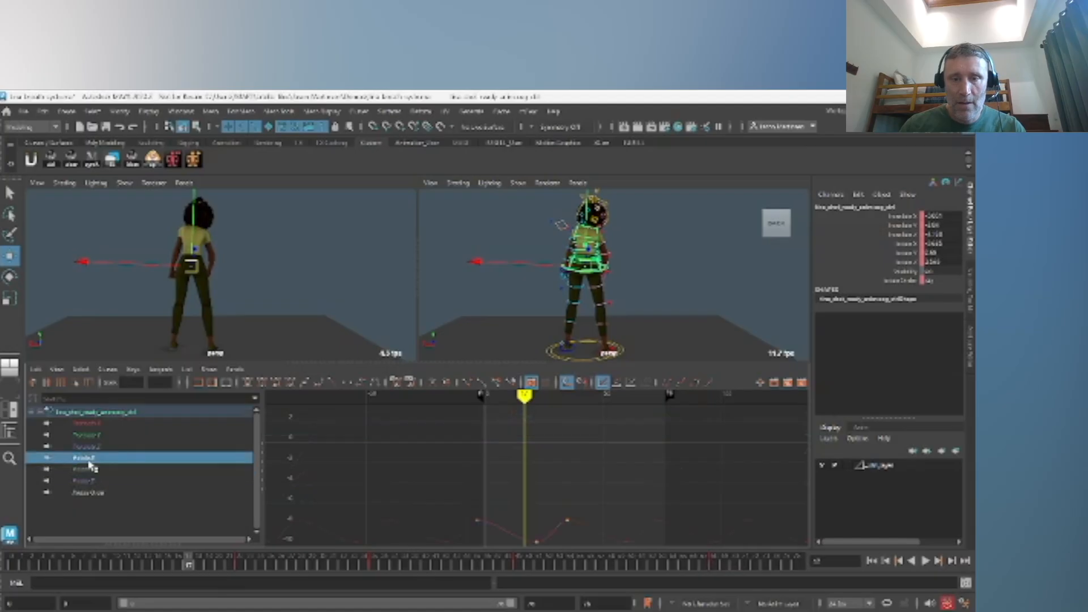
click(89, 449)
click(89, 460)
click(98, 447)
click(93, 472)
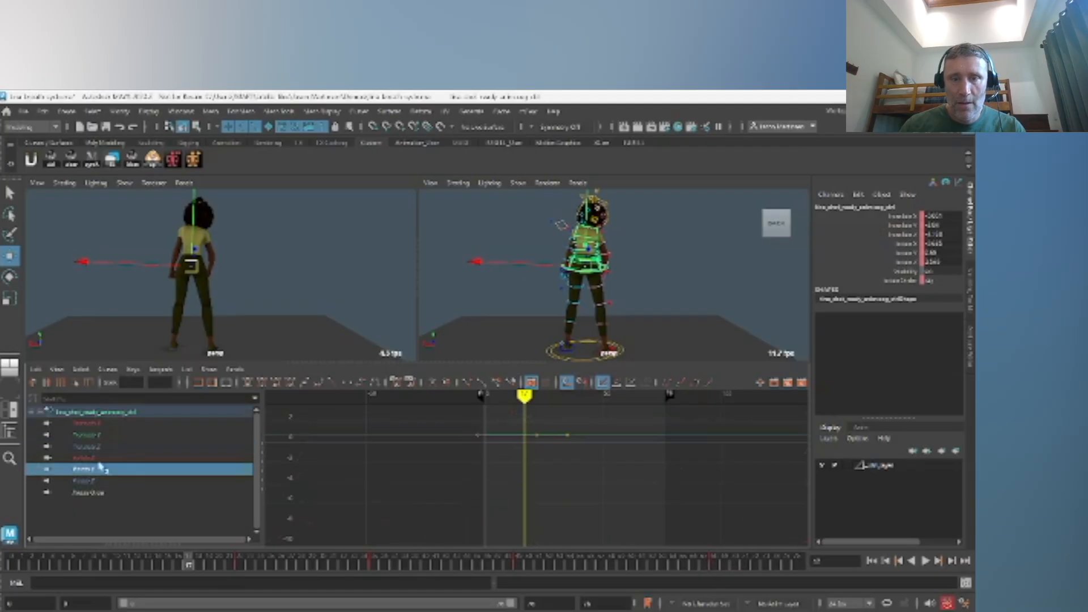
click(88, 438)
click(85, 427)
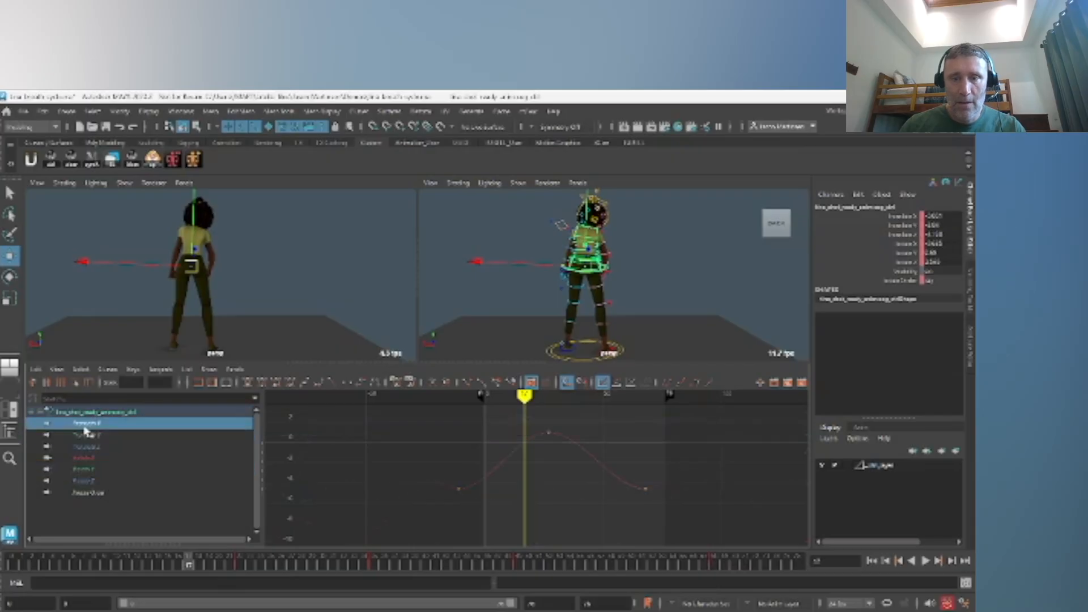
Deselect the control and compare the character's pose at the first and last frames in a full-size view.
key(space)
click(432, 283)
drag(492, 566, 838, 560)
click(873, 561)
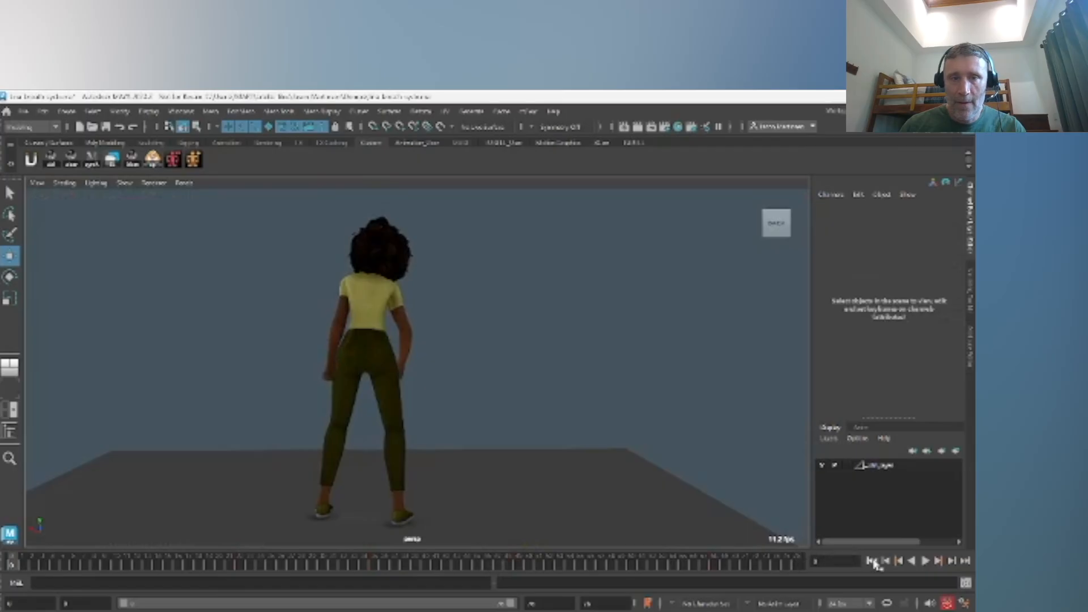
click(798, 565)
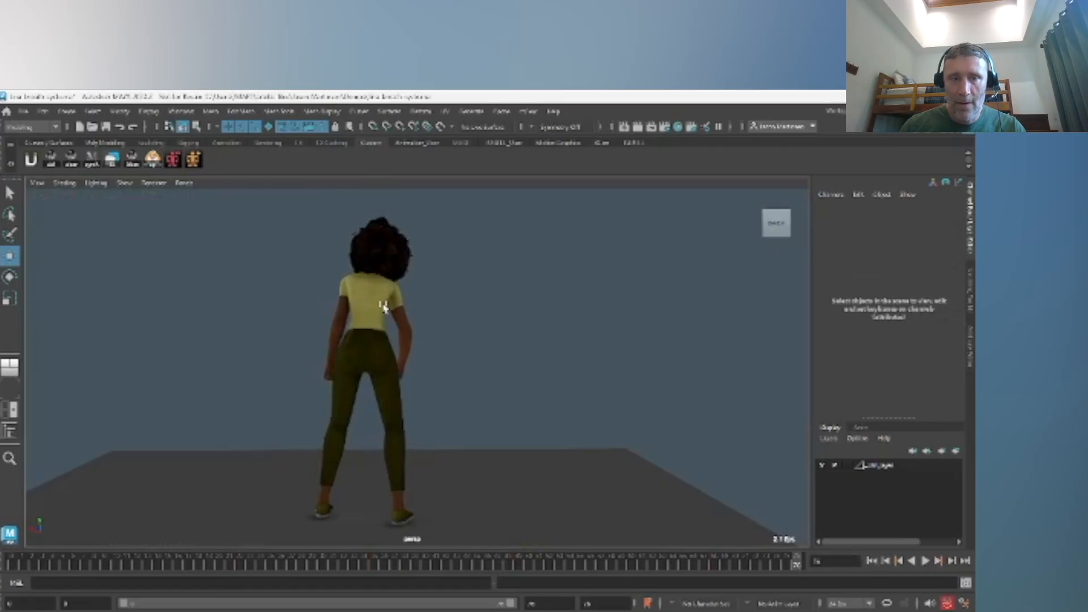
Isolate the center-of-gravity control's Rotate Z curve and shift it earlier so its first key sits on the first frame.
key(space)
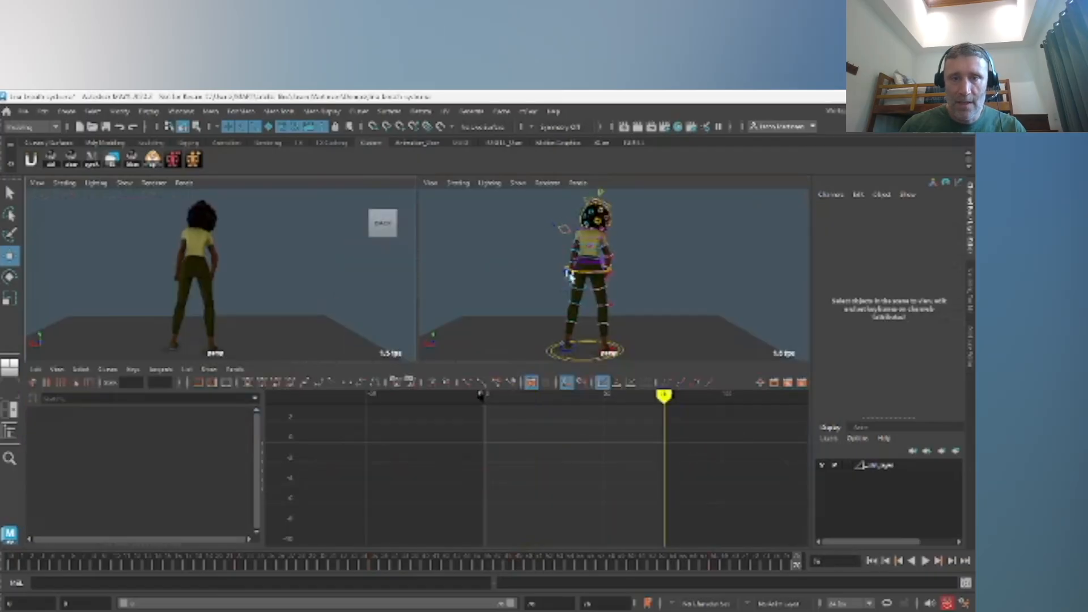
click(564, 271)
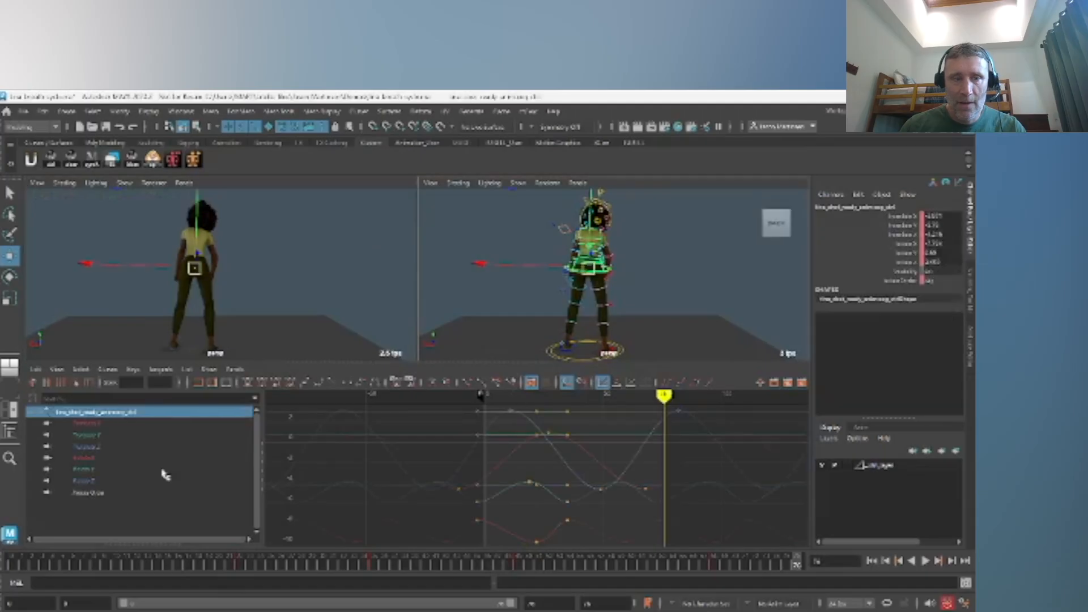
click(91, 481)
click(6, 563)
drag(559, 422, 540, 463)
shift+middle_drag(542, 461, 528, 461)
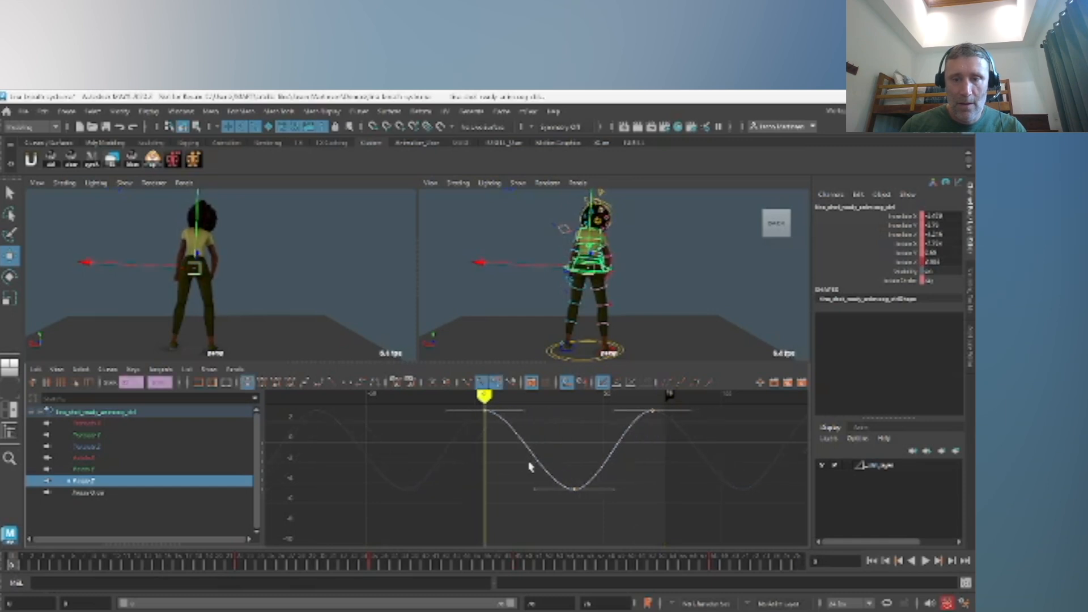
Move the last Rotate Z key onto the last frame of the playback range.
click(794, 564)
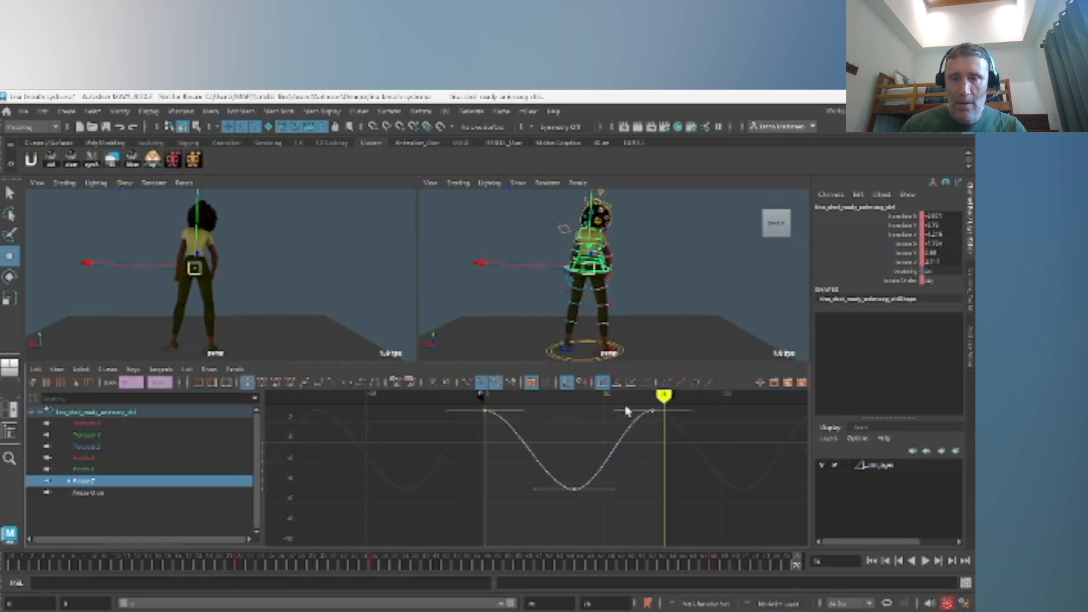
drag(636, 396, 634, 403)
shift+middle_drag(656, 434, 667, 434)
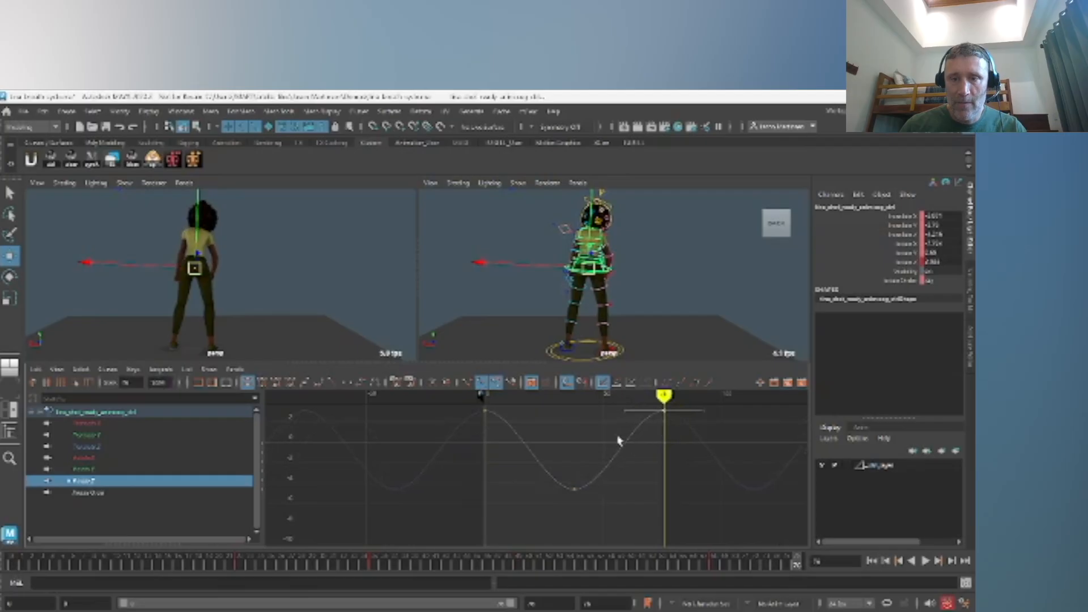
Shift the whole Rotate Z curve about 13 frames later and review the looping playback full-size from behind and from the front.
drag(617, 438, 625, 487)
shift+middle_drag(624, 489, 646, 489)
key(space)
key(alt+1)
click(925, 561)
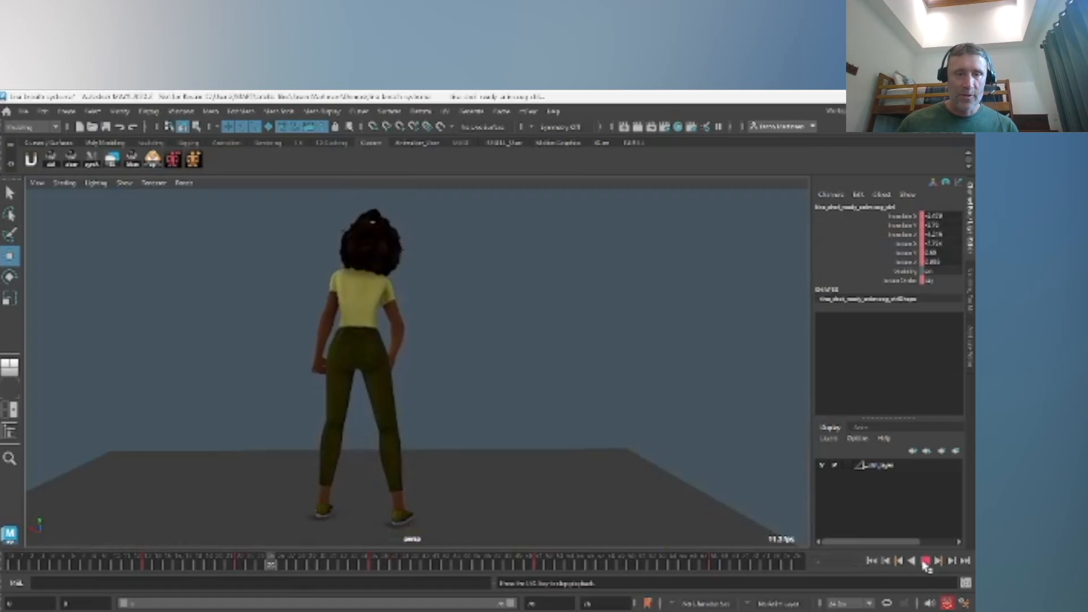
alt+drag(418, 432, 452, 389)
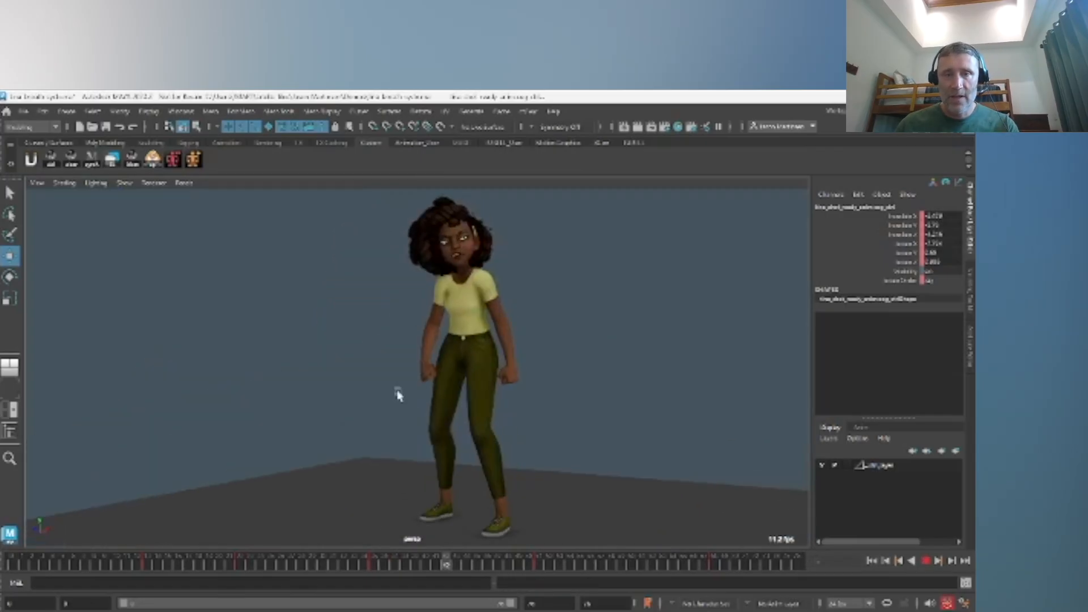
alt+drag(397, 393, 431, 401)
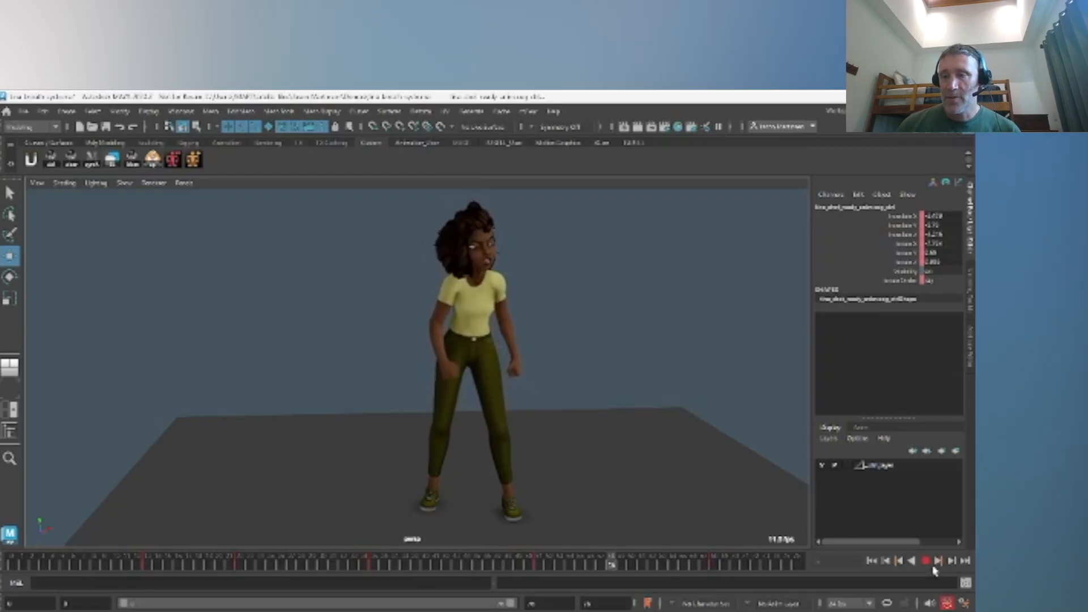
click(926, 561)
key(space)
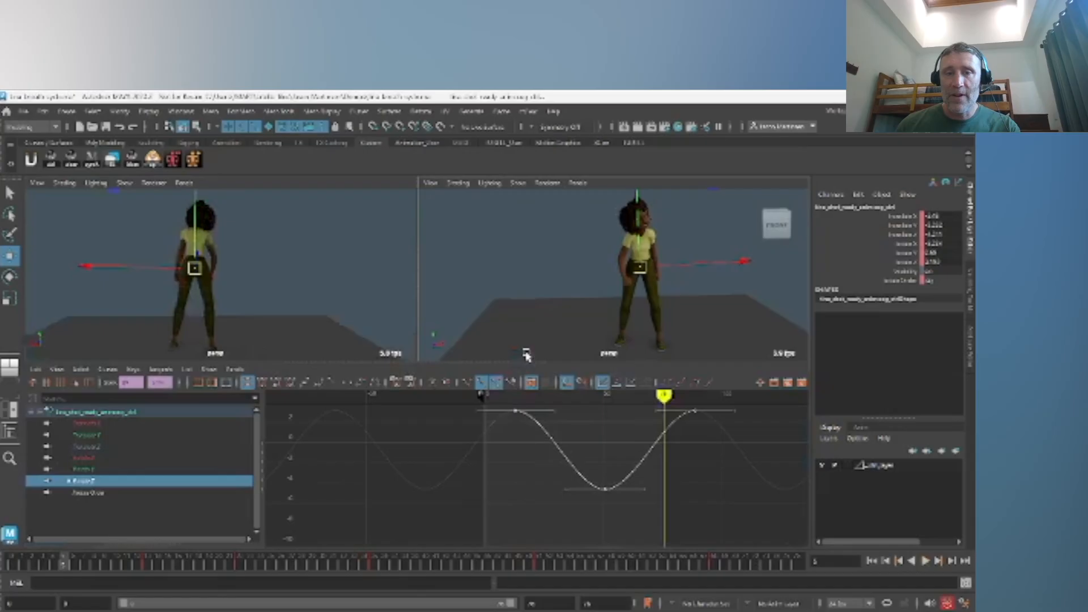
Select the character's chest control and isolate its Scale X, Y and Z curves in the Graph Editor.
click(671, 309)
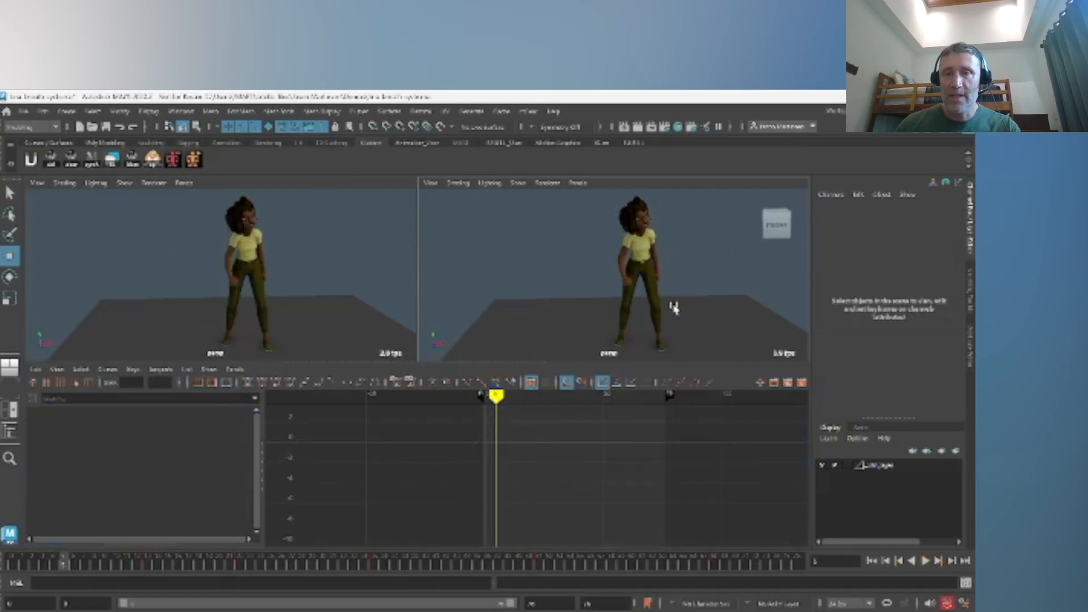
key(space)
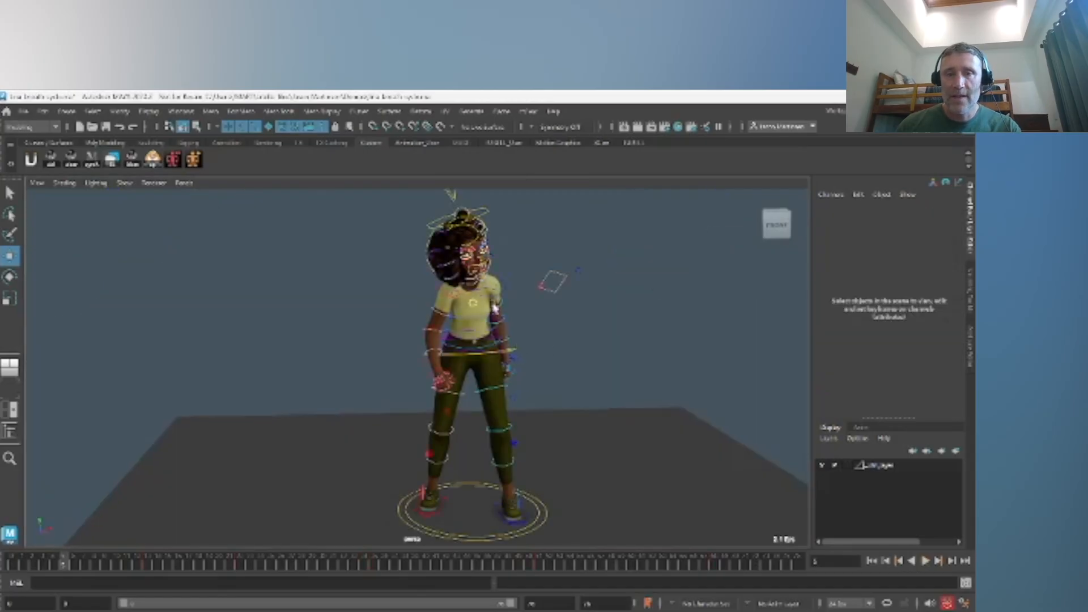
click(553, 281)
key(space)
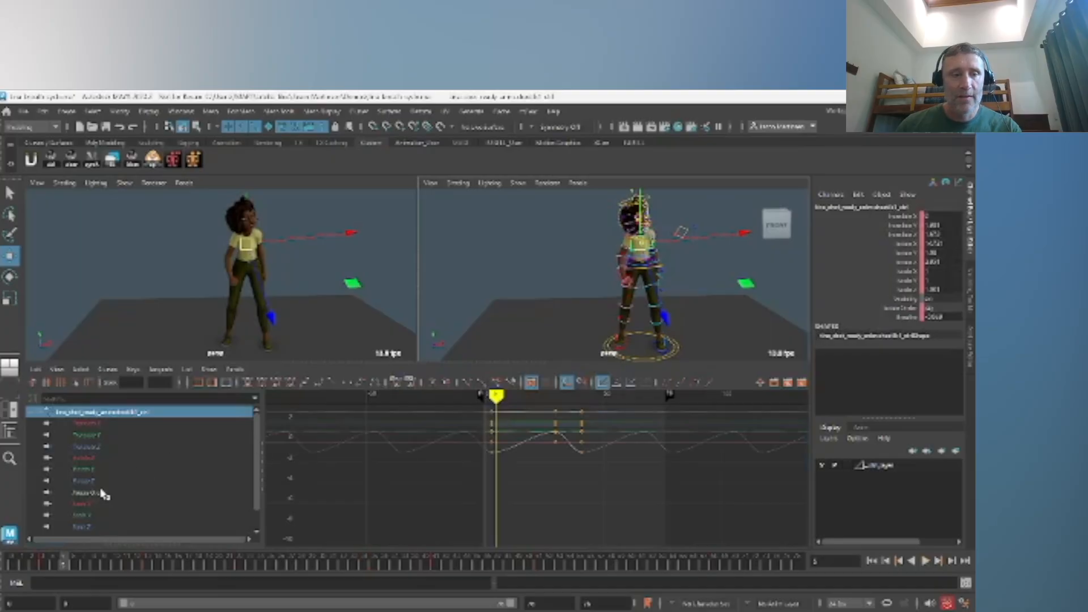
click(101, 435)
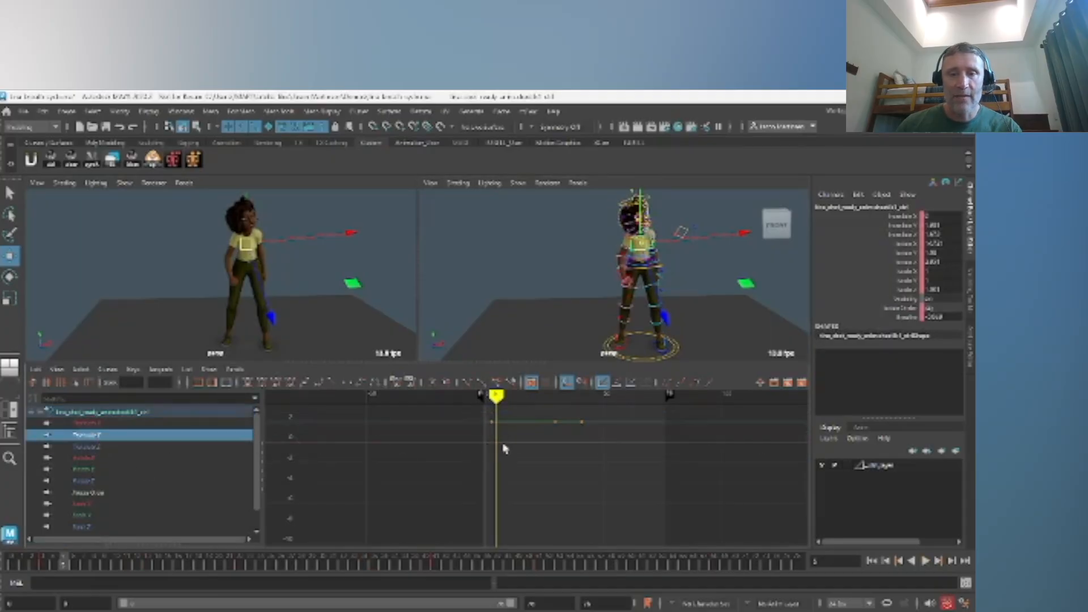
drag(113, 503, 102, 527)
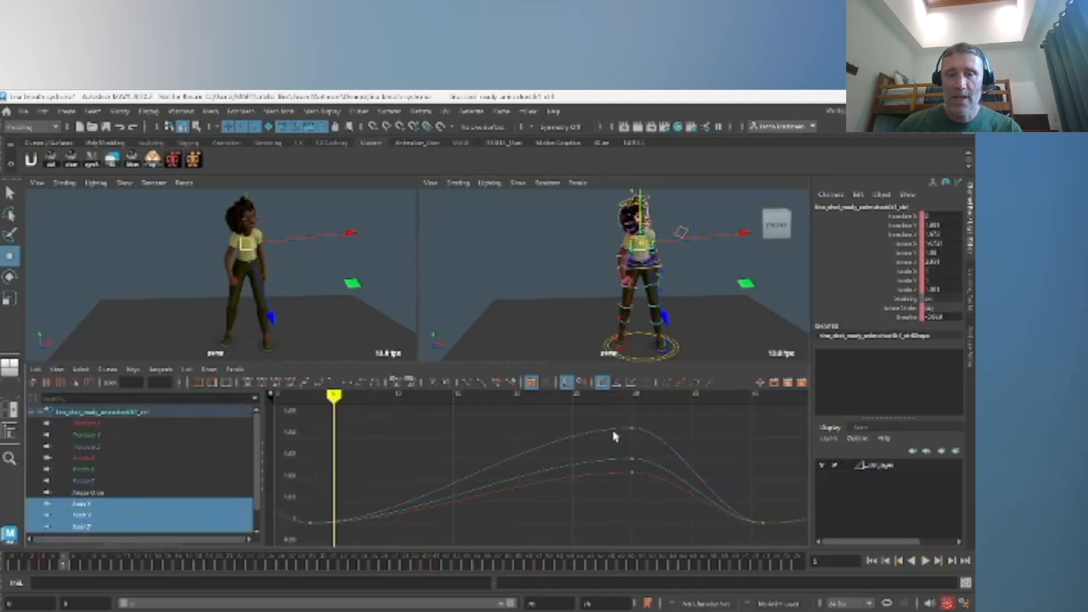
Lengthen the incoming tangent handles of the peak keys on the three chest scale curves to ease further into the inhale.
drag(614, 432, 674, 499)
drag(588, 418, 595, 499)
shift+middle_drag(570, 466, 549, 463)
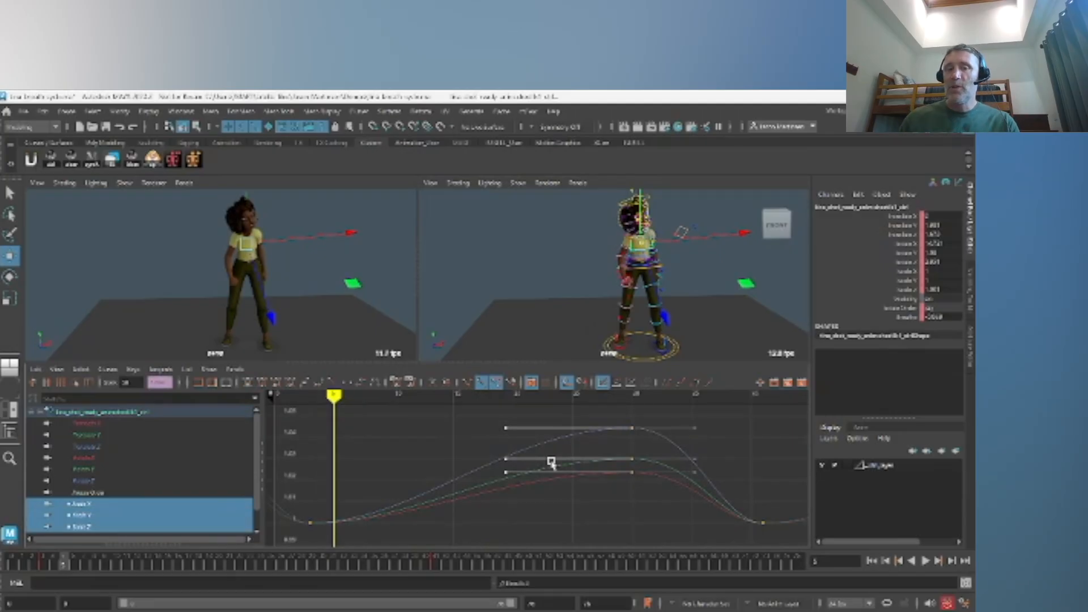
Play back the adjusted chest breathing in a full-size view and inspect the stopped pose from a slightly different angle.
click(314, 542)
key(space)
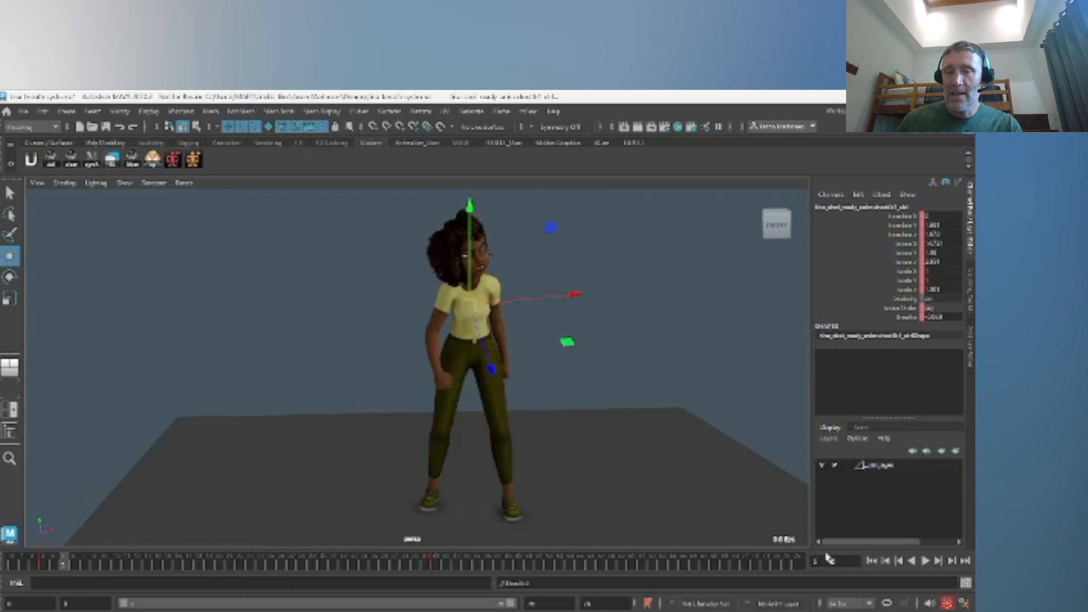
click(926, 561)
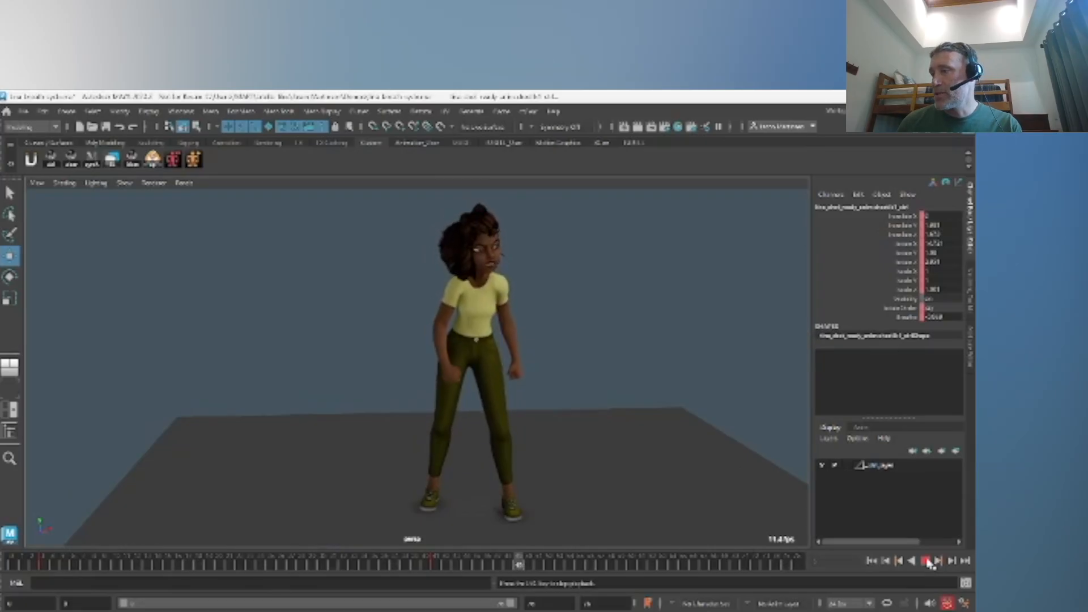
click(927, 561)
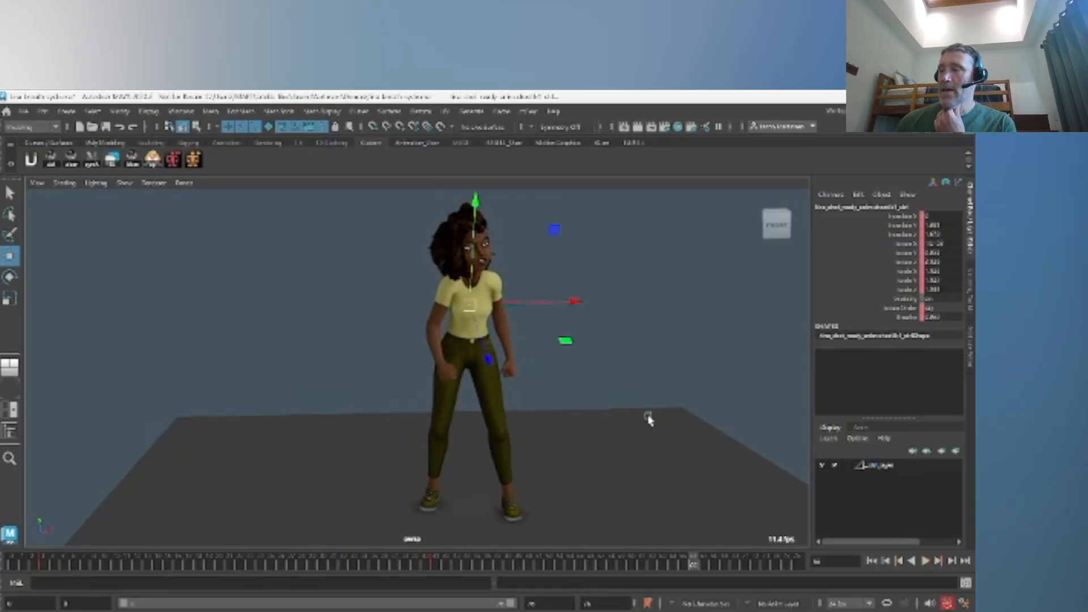
mouse_move(560, 354)
alt+mouse_down()
mouse_move(474, 347)
mouse_move(522, 356)
mouse_move(543, 347)
alt+mouse_up()
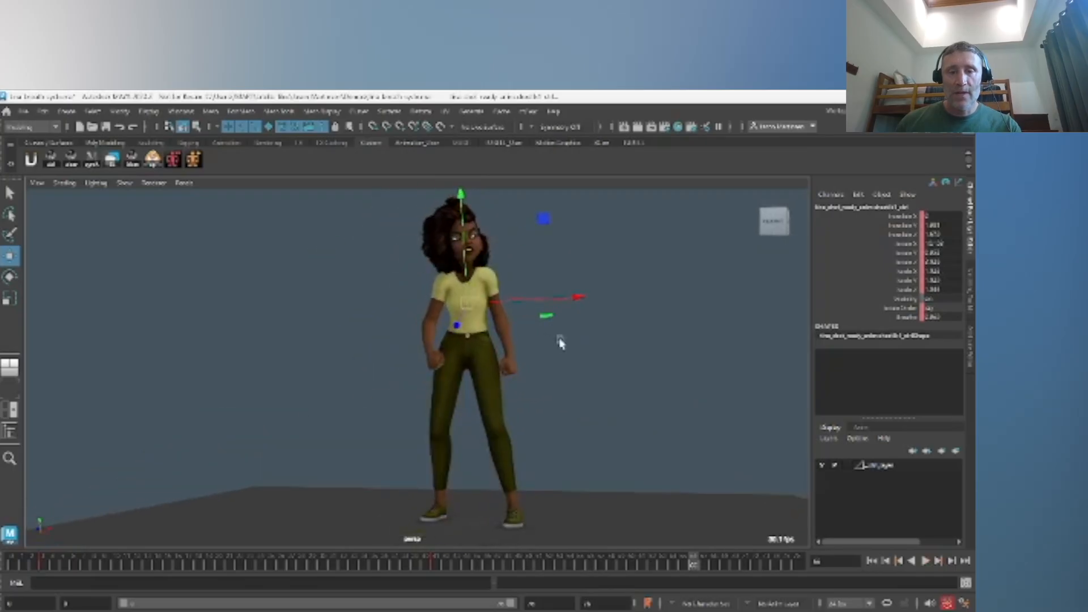